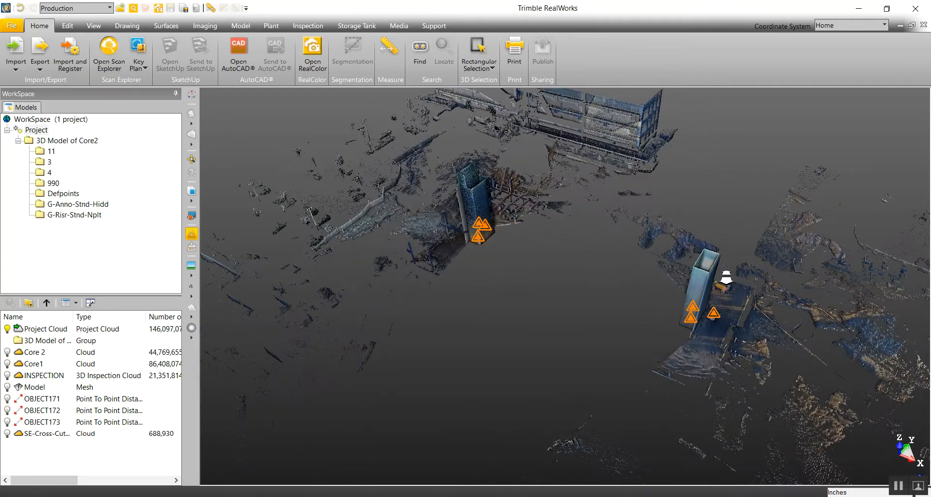
Step: Examine the two core towers in the project point cloud from several angles
scroll(726, 275, "up", 3)
scroll(663, 297, "up", 2)
middle_click_drag(663, 295, 861, 346)
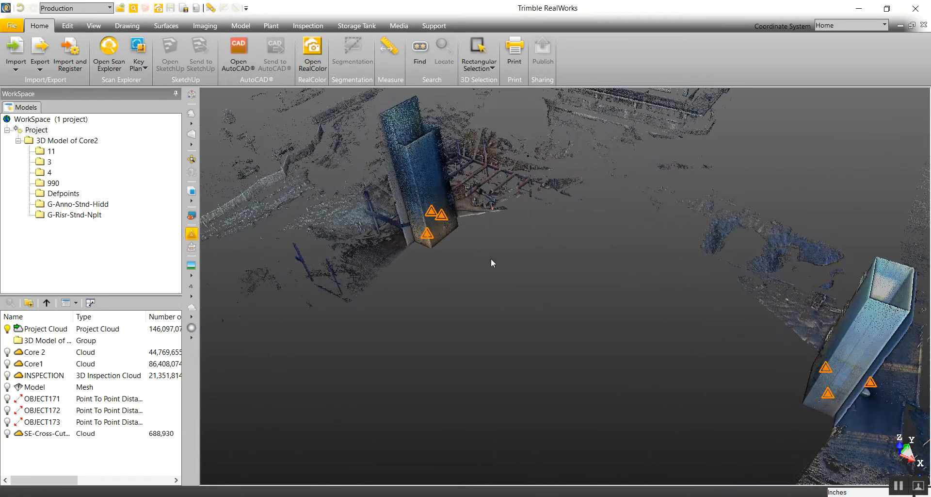
scroll(438, 211, "up", 3)
left_click_drag(437, 248, 493, 259)
scroll(704, 263, "down", 3)
middle_click_drag(216, 252, 242, 286)
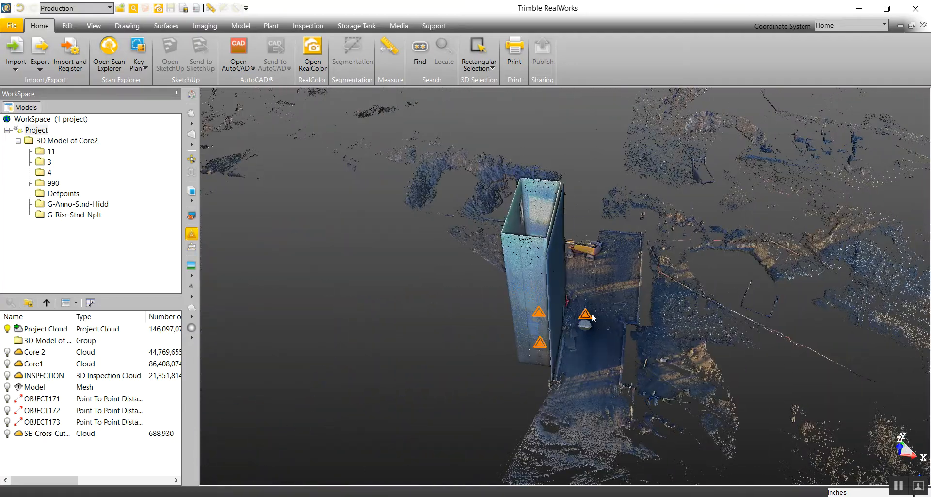
Step: Enter the scan station beside the core and look toward the core's doorway
double_click(589, 317)
left_click_drag(386, 368, 575, 149)
left_click_drag(542, 377, 560, 269)
scroll(560, 270, "down", 2)
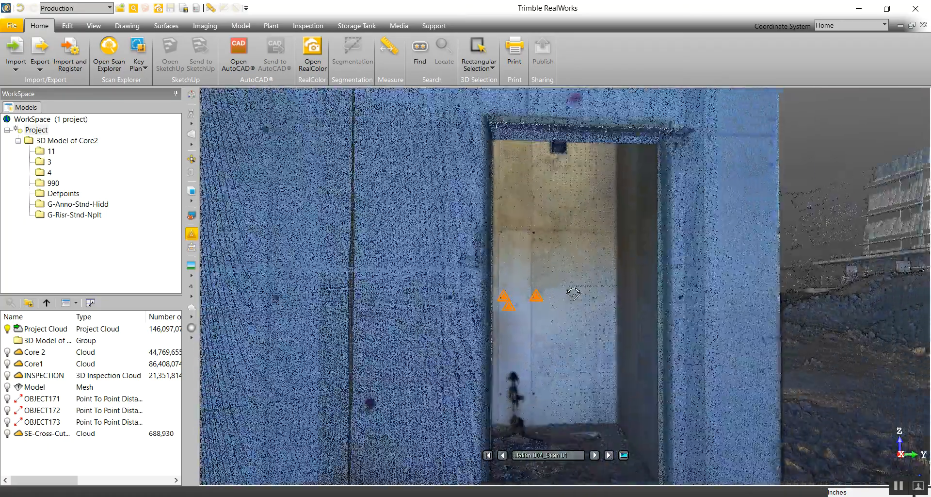
Step: Move to the scan station inside the core and look around its interior walls
left_click_drag(359, 314, 489, 288)
double_click(467, 273)
left_click_drag(428, 353, 632, 330)
scroll(577, 302, "down", 2)
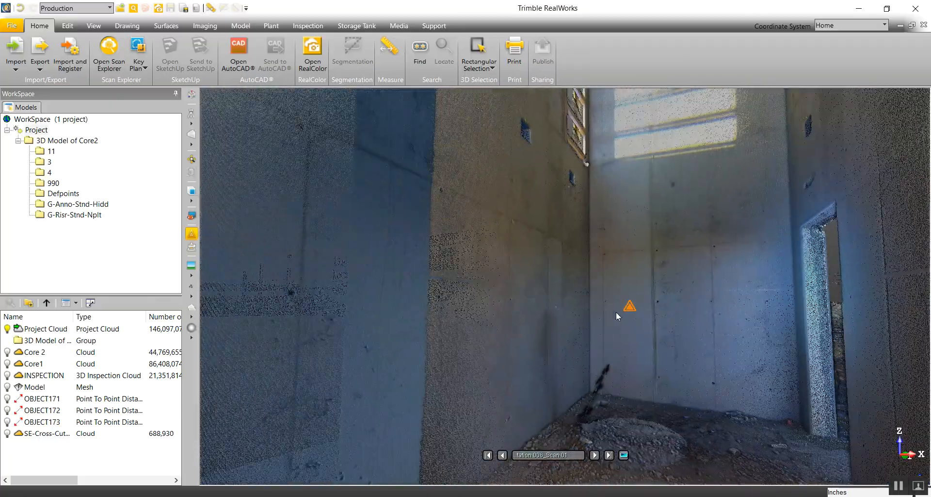
left_click_drag(592, 426, 740, 231)
left_click_drag(600, 231, 614, 204)
left_click_drag(549, 275, 569, 230)
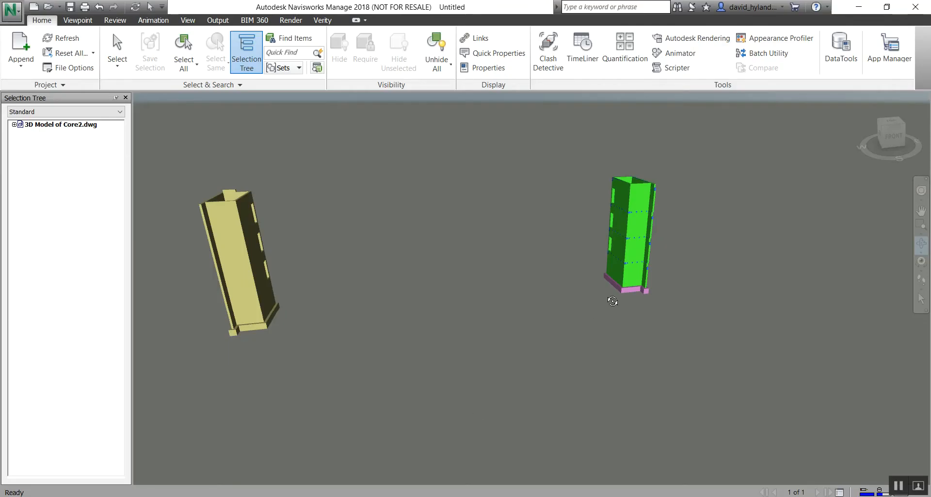
mouse_move(619, 295)
left_mouse_down()
mouse_move(372, 280)
mouse_move(577, 281)
left_mouse_up()
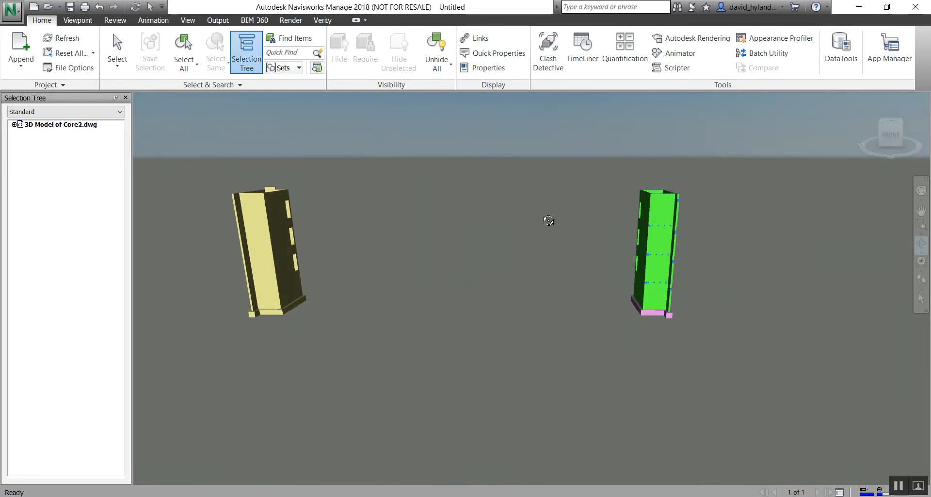
Step: Switch to Navisworks and list the layers of 3D Model of Core2.dwg in the Selection Tree
left_click_drag(322, 223, 395, 158)
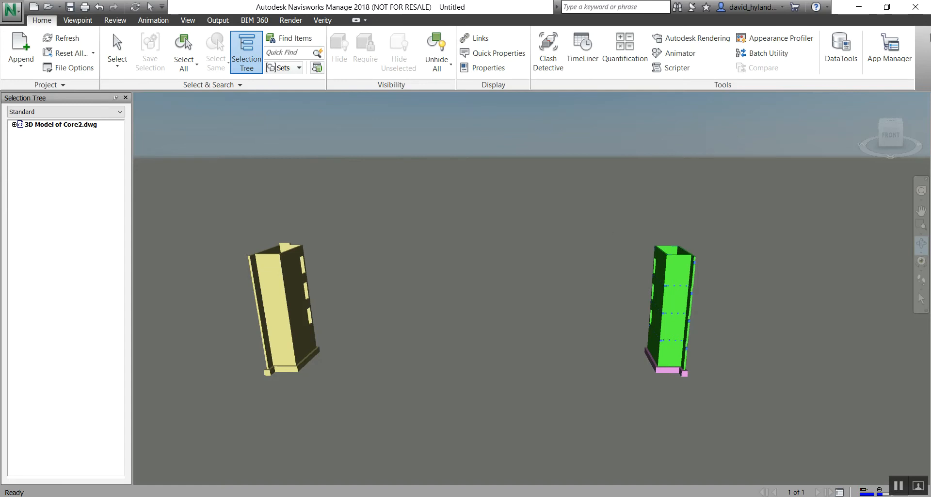
left_click(14, 124)
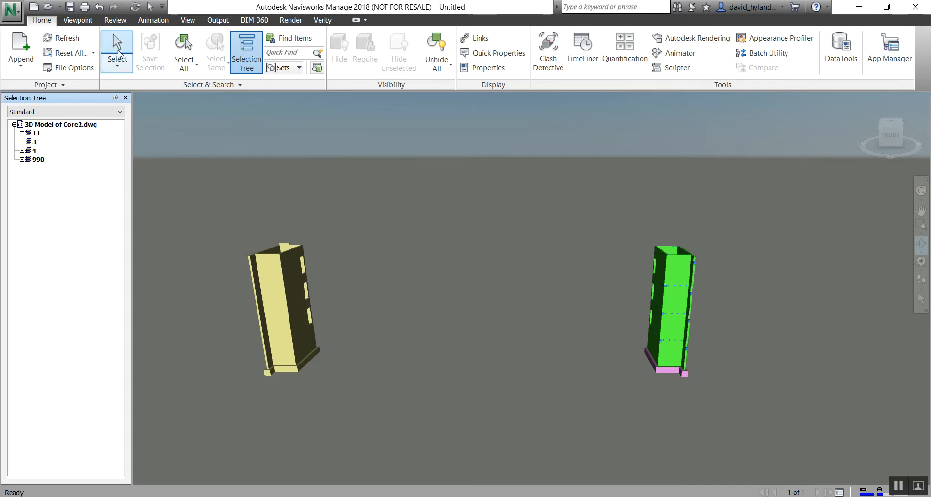
Step: Hide the yellow core using a box selection and unhide all objects again
left_click(119, 53)
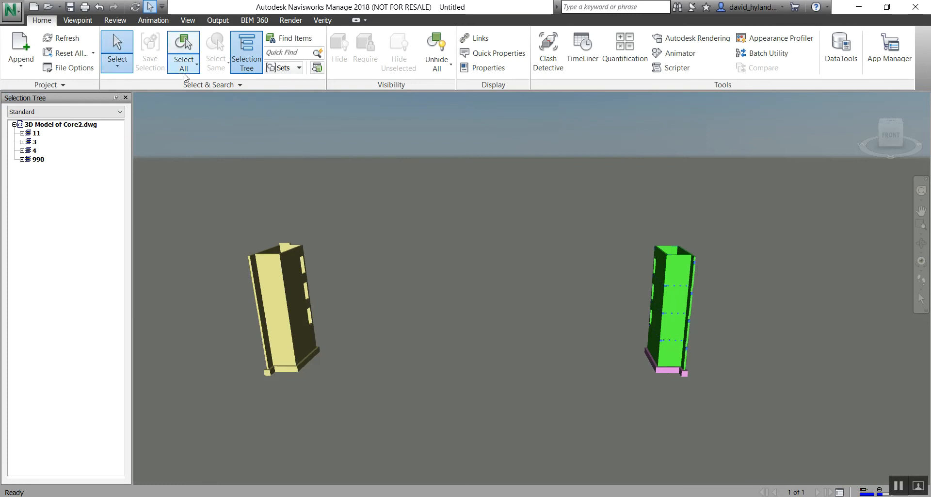
left_click(119, 73)
left_click(107, 129)
left_click_drag(202, 168, 377, 365)
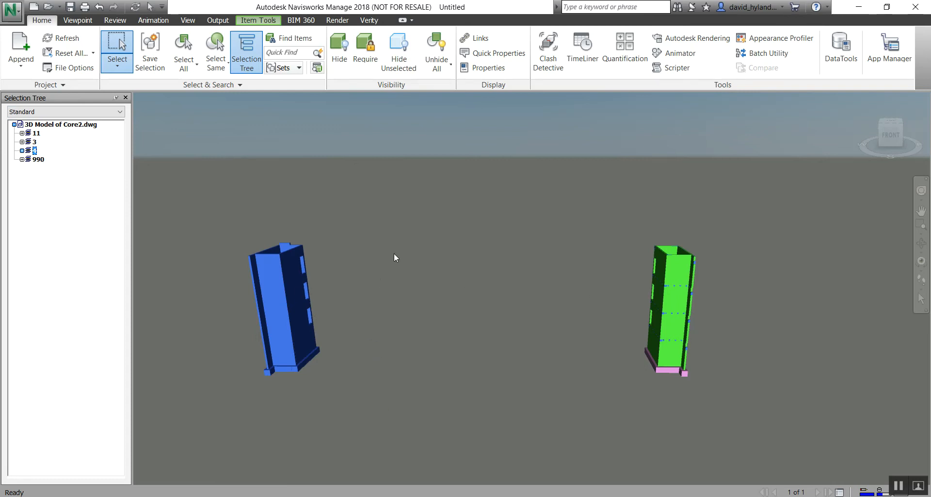
right_click(286, 310)
left_click(315, 222)
middle_click_drag(667, 325, 507, 310)
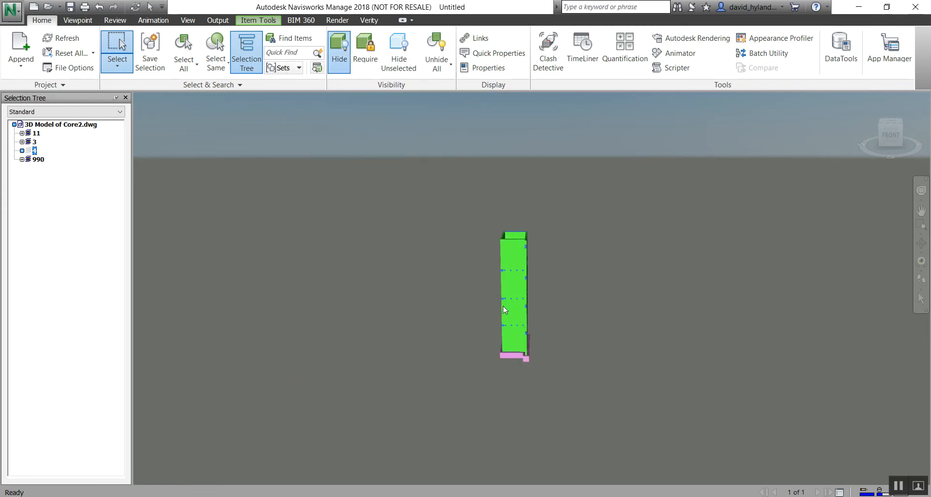
left_click(438, 65)
left_click(436, 87)
Step: Set the selection resolution to Layer, starting from a mesh of the green core
middle_click_drag(491, 223, 640, 197)
left_click(639, 220)
middle_click_drag(584, 239, 527, 280)
right_click(697, 263)
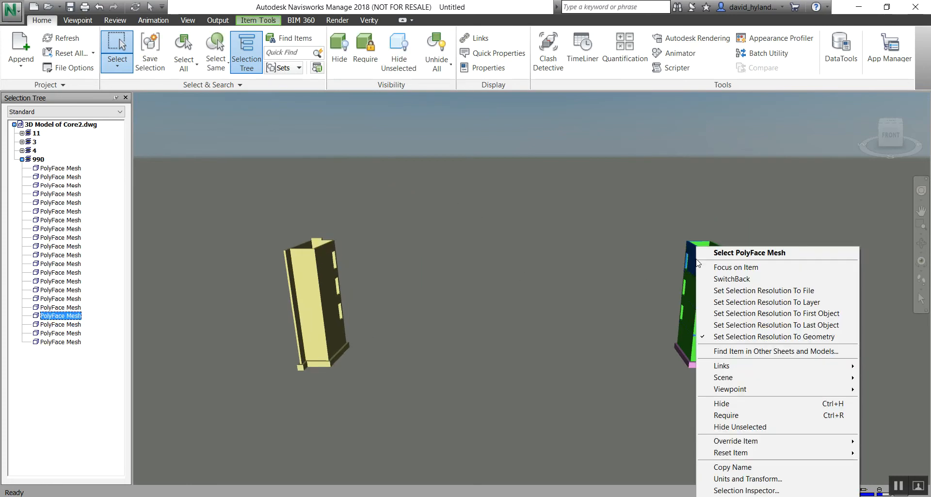
left_click(785, 303)
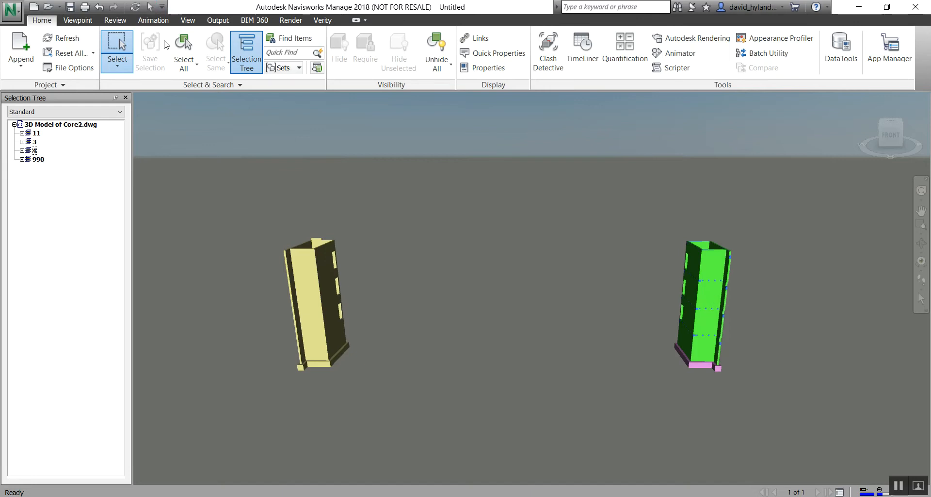
Step: Select the green core, its pink base and the yellow core individually, and check the green core's selection resolution options
left_click(118, 65)
left_click(99, 81)
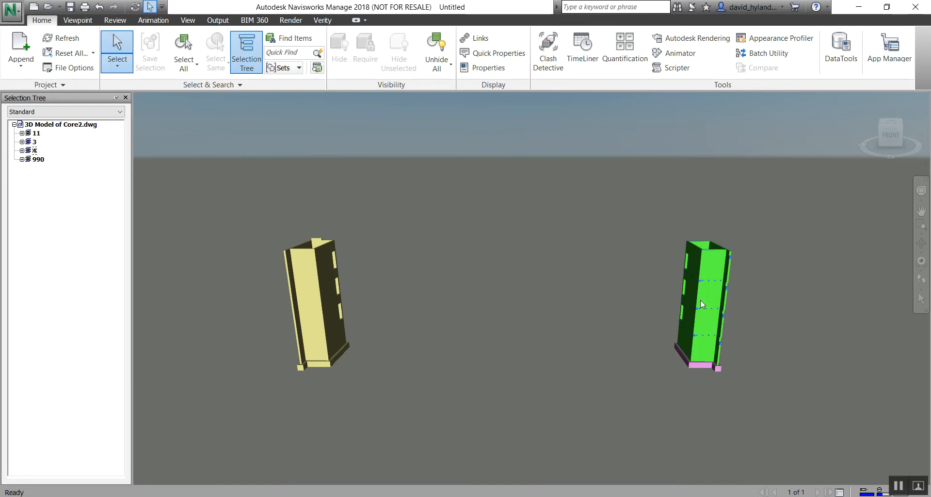
left_click(706, 288)
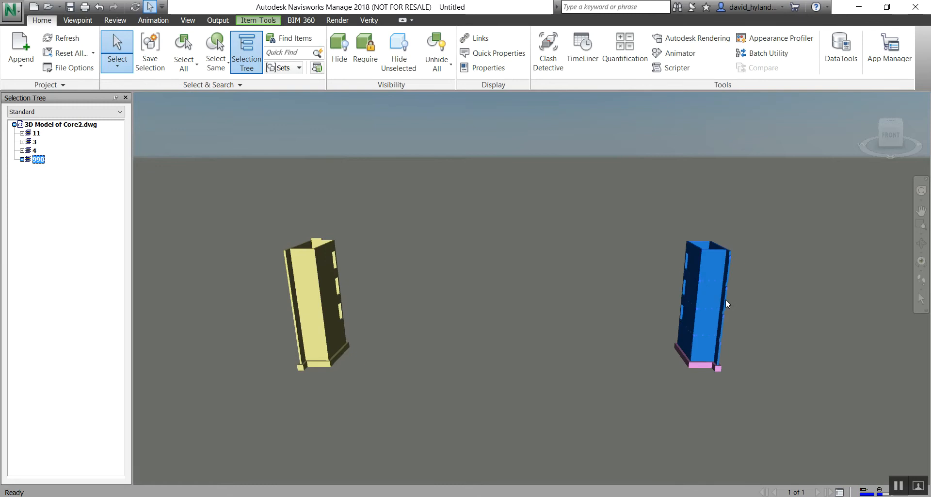
left_click(700, 365)
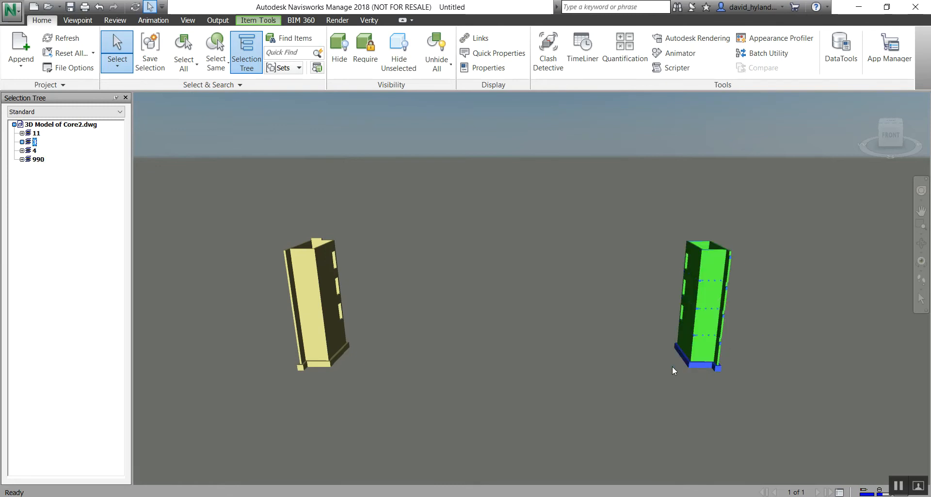
left_click(322, 362)
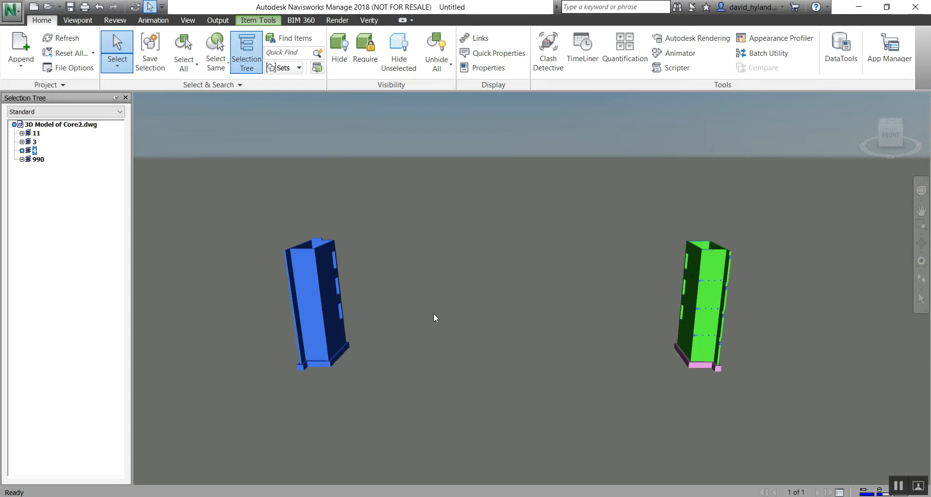
middle_click_drag(586, 312, 607, 281)
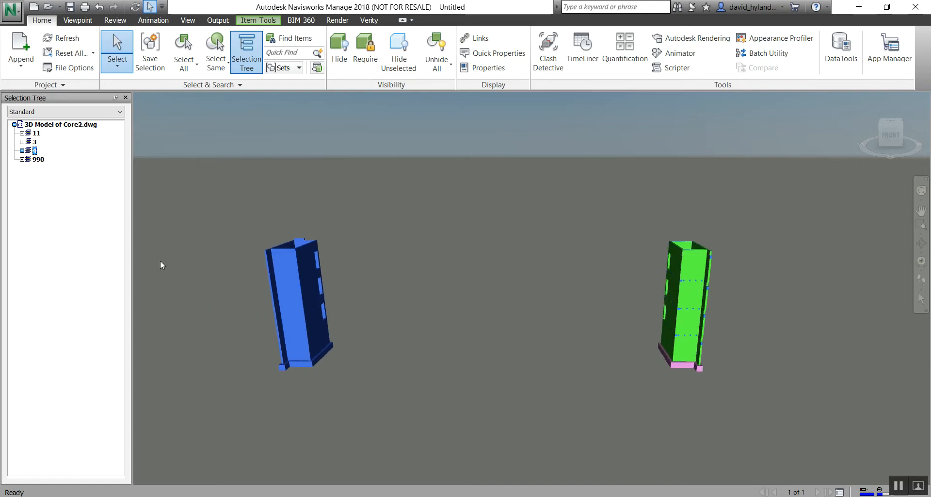
left_click(532, 326)
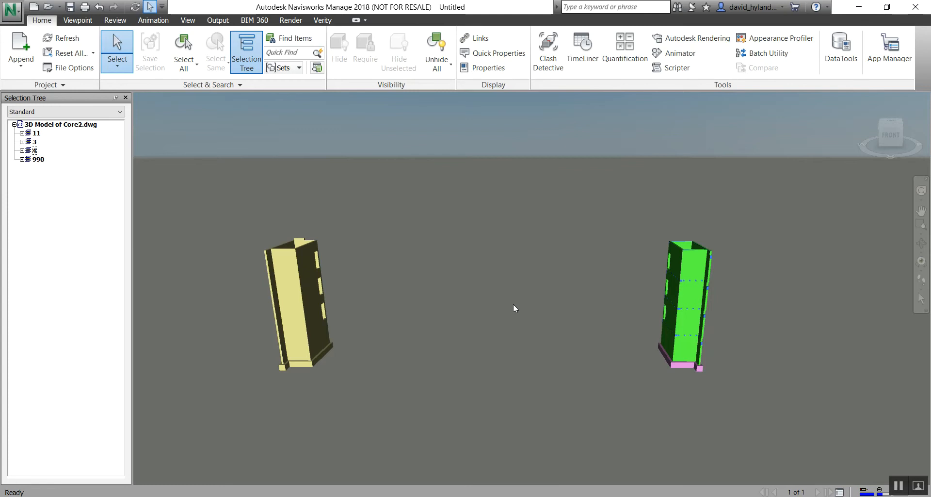
right_click(688, 289)
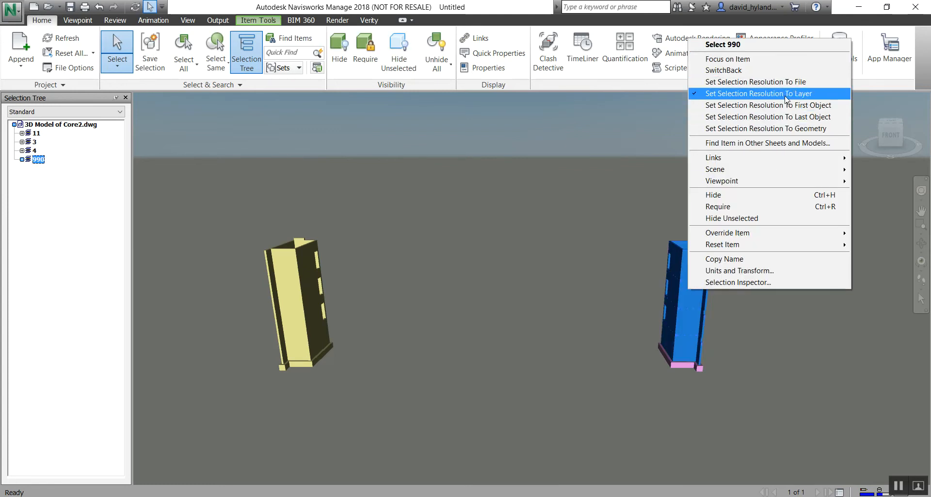
left_click(526, 286)
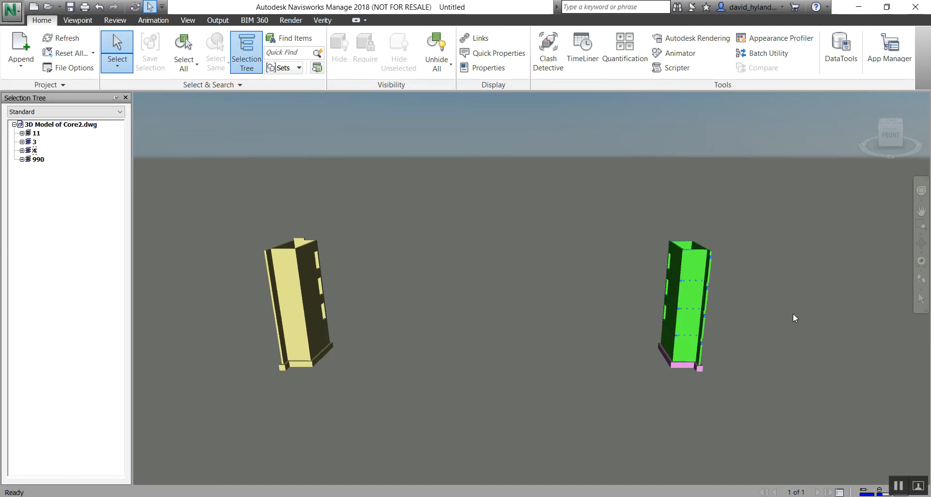
Step: Orbit around both core models to inspect them from above and from the front
scroll(730, 292, "down", 1)
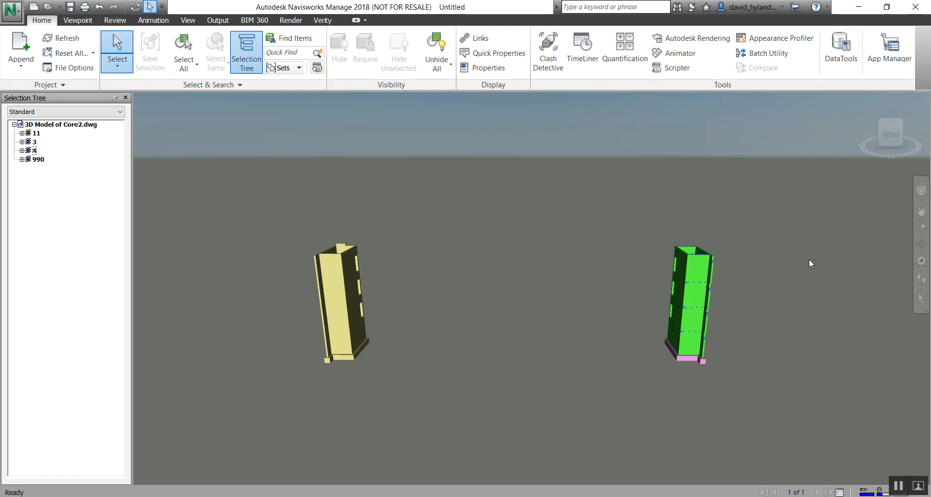
left_click(921, 243)
mouse_move(698, 292)
left_mouse_down()
mouse_move(662, 310)
mouse_move(561, 312)
mouse_move(609, 326)
mouse_move(582, 401)
mouse_move(665, 403)
mouse_move(320, 238)
left_mouse_up()
left_click_drag(462, 262, 509, 272)
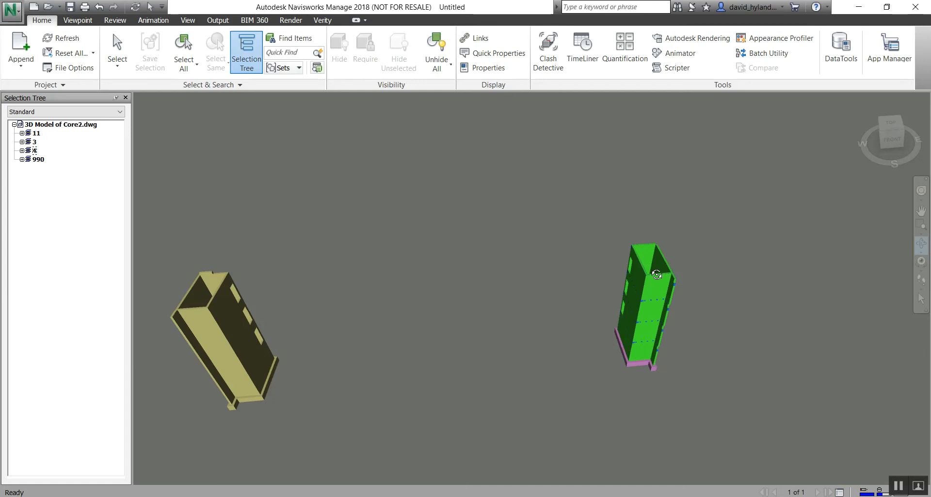
left_click_drag(661, 364, 616, 292)
middle_click_drag(633, 288, 595, 259)
scroll(595, 259, "down", 1)
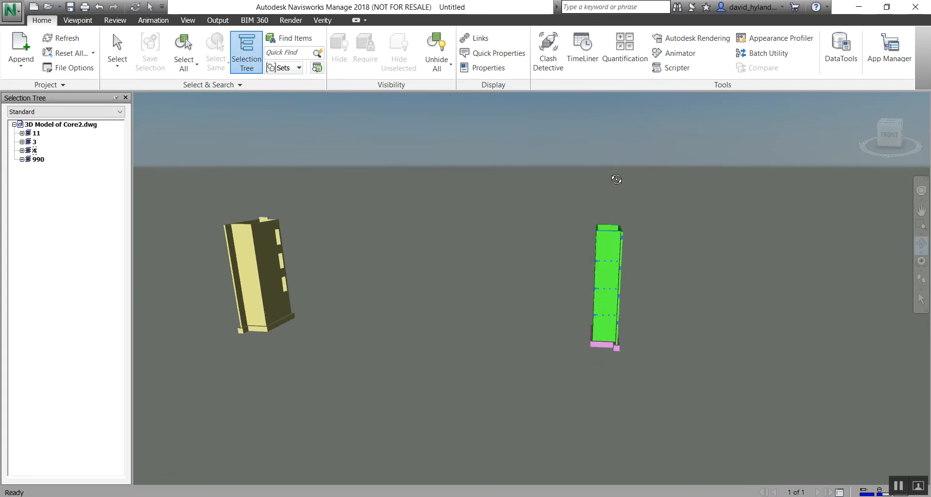
Step: Select both complete core models with one selection box
left_click(184, 62)
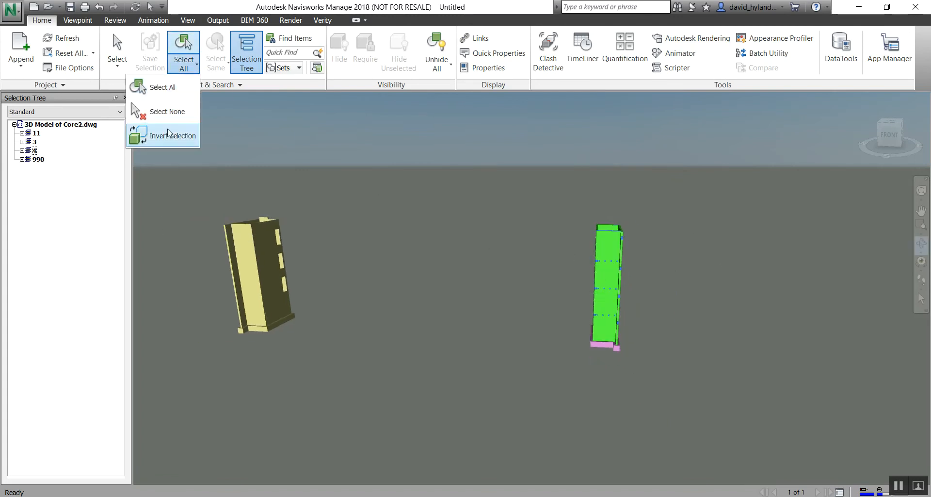
left_click(122, 69)
left_click(104, 111)
left_click_drag(200, 157, 828, 393)
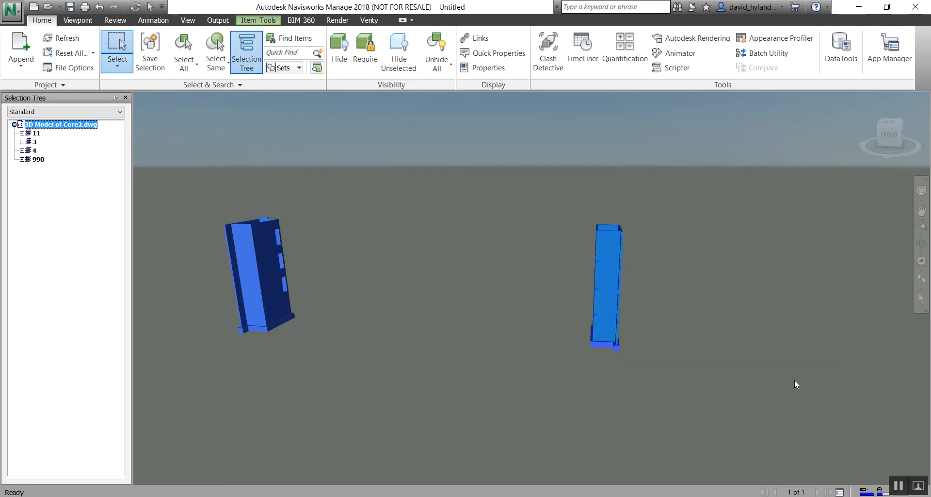
Step: Start an FBX export of the model, accepting units in inches, binary format, version FBX201800 and embedded textures
left_click(11, 11)
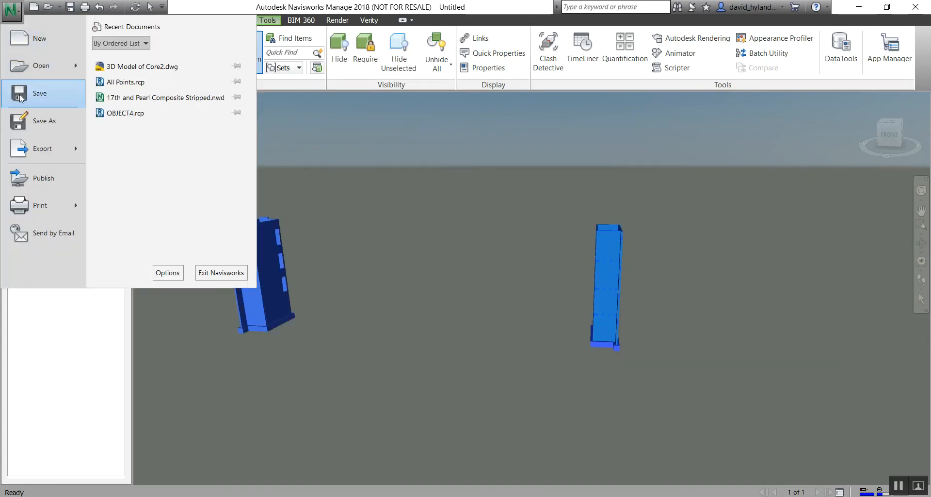
mouse_move(45, 153)
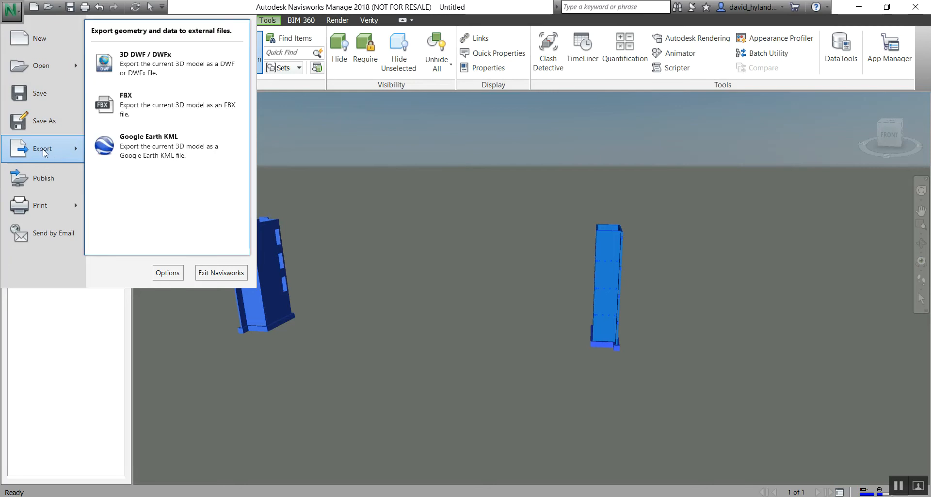
left_click(158, 108)
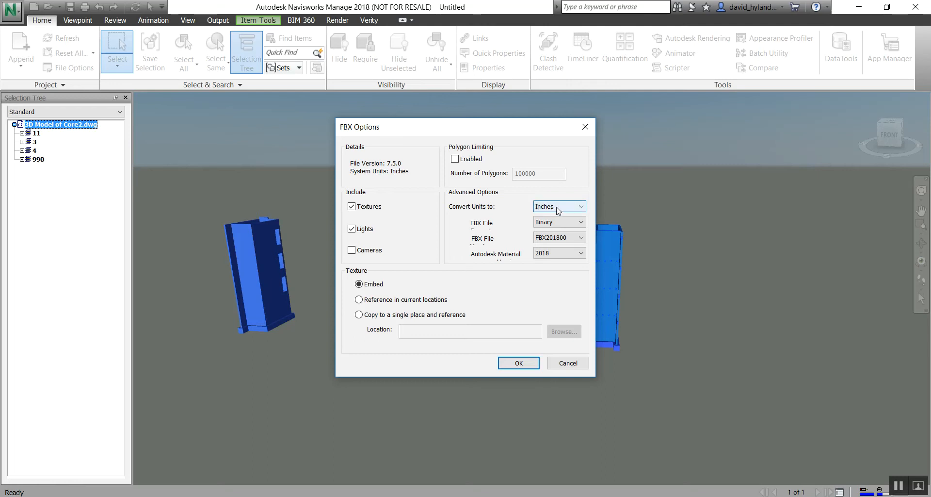
left_click(524, 364)
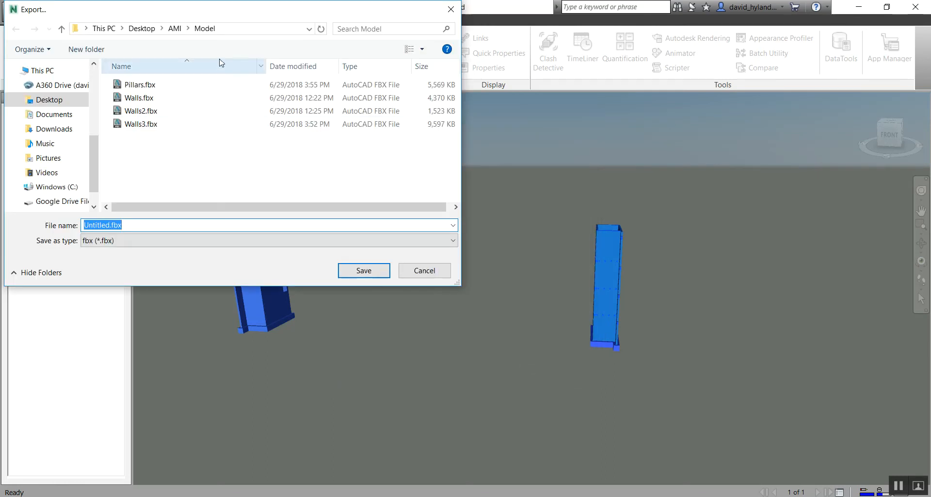
Step: Set the export destination to the Model folder on the Desktop and name the file Core3
left_click(143, 29)
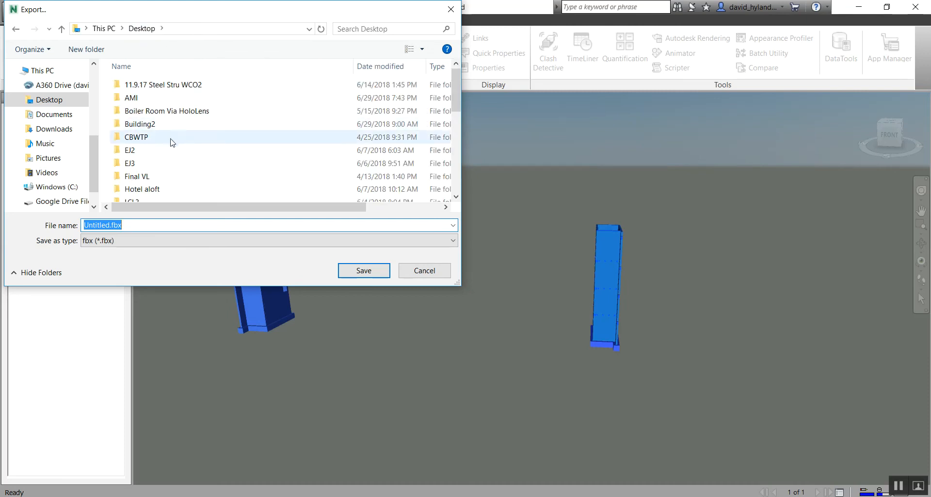
scroll(183, 139, "down", 2)
double_click(148, 183)
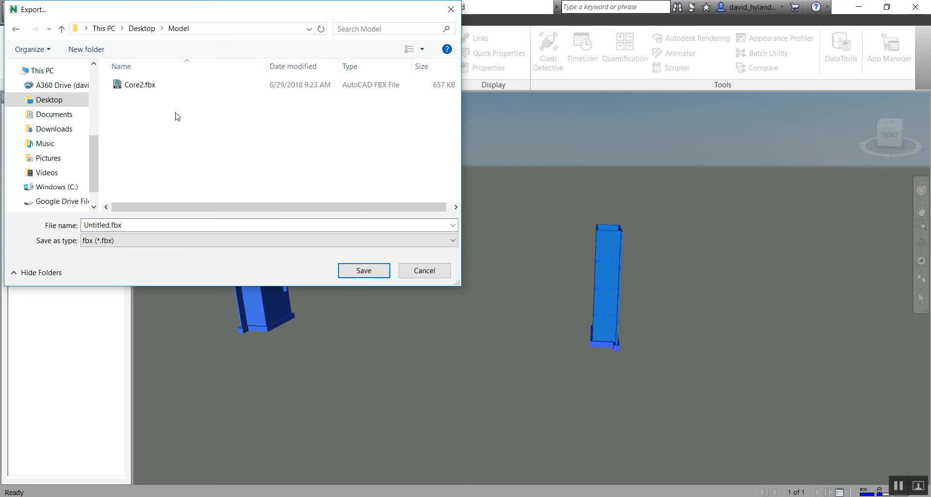
double_click(138, 229)
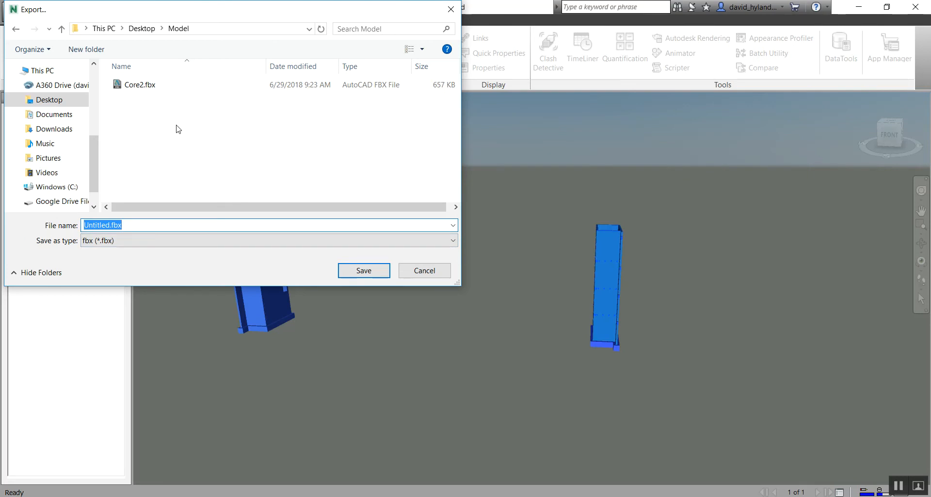
type("Cor")
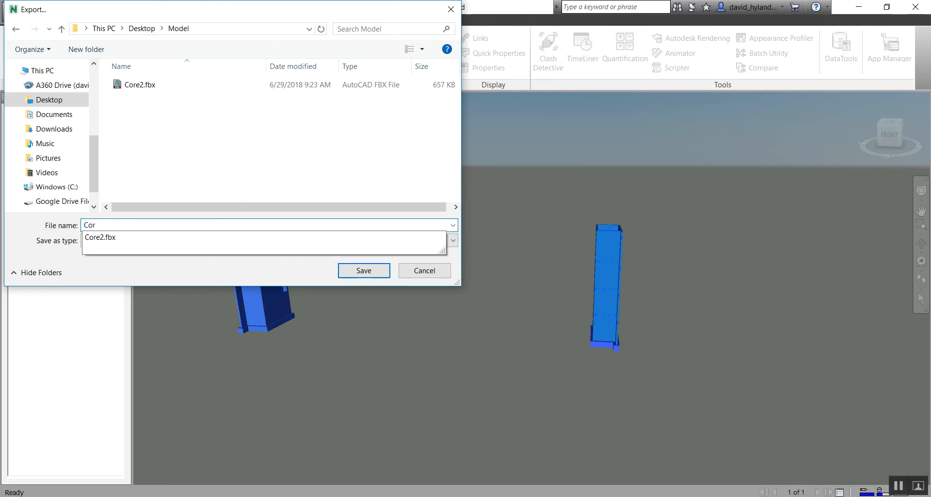
type("e3")
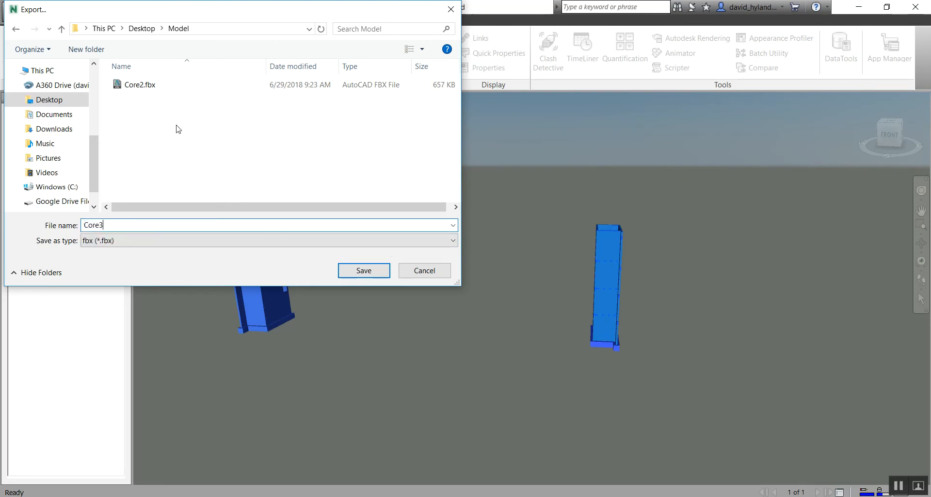
Step: Save the Core3 FBX export in the Model folder
left_click(369, 272)
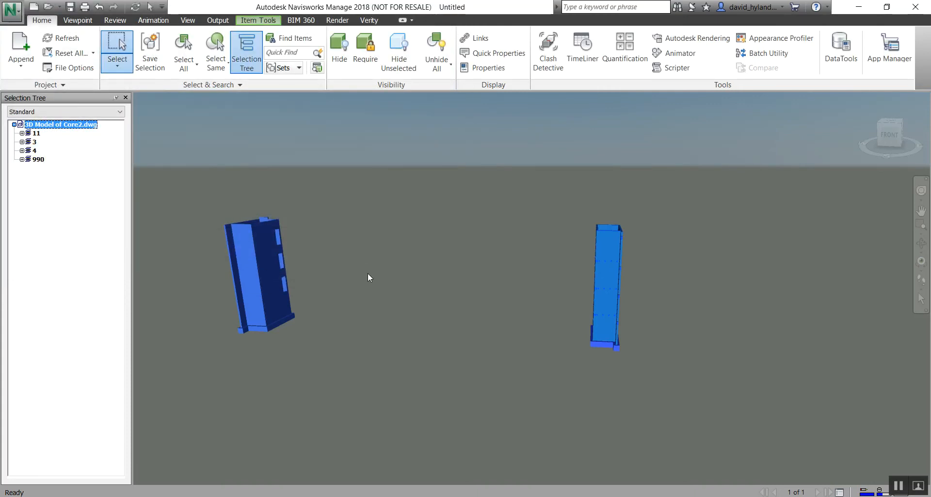
left_click(434, 269)
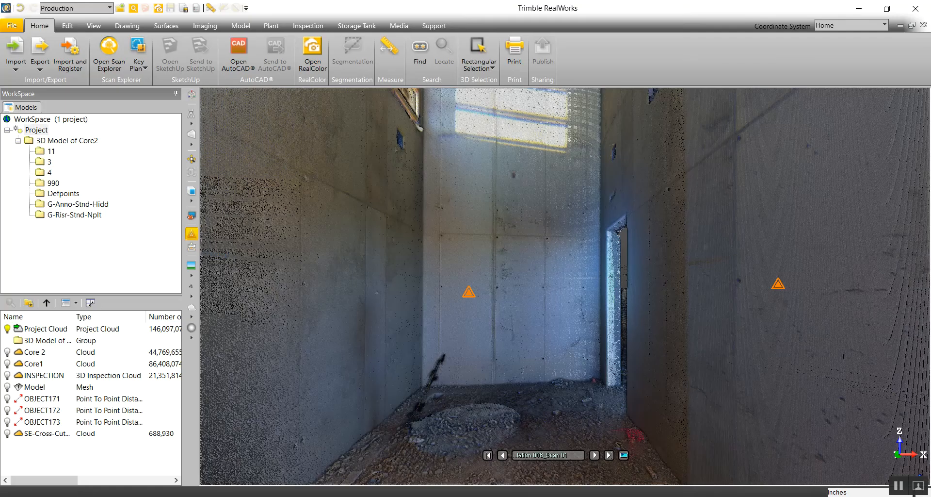
Step: Switch to RealWorks, leave the scan station view, and inspect the selected Project Cloud around the core from outside
left_click(192, 124)
left_click(213, 129)
left_click_drag(550, 199, 530, 315)
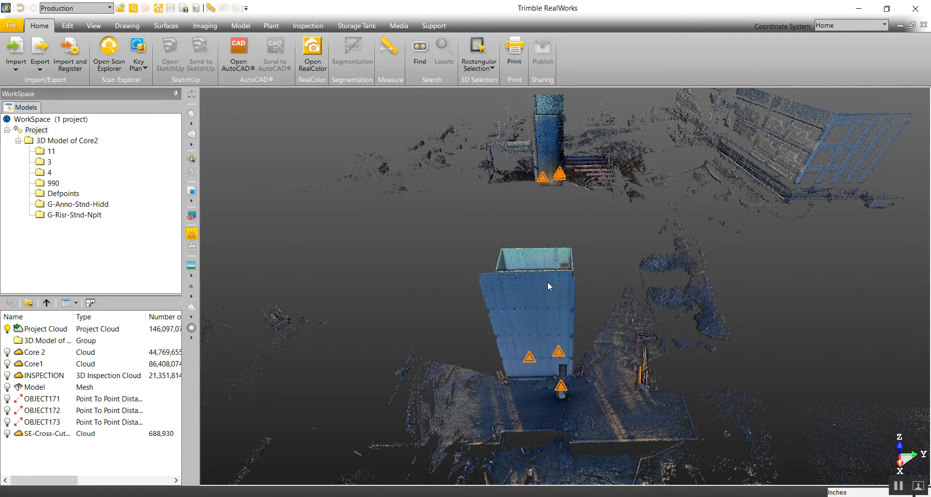
left_click(533, 301)
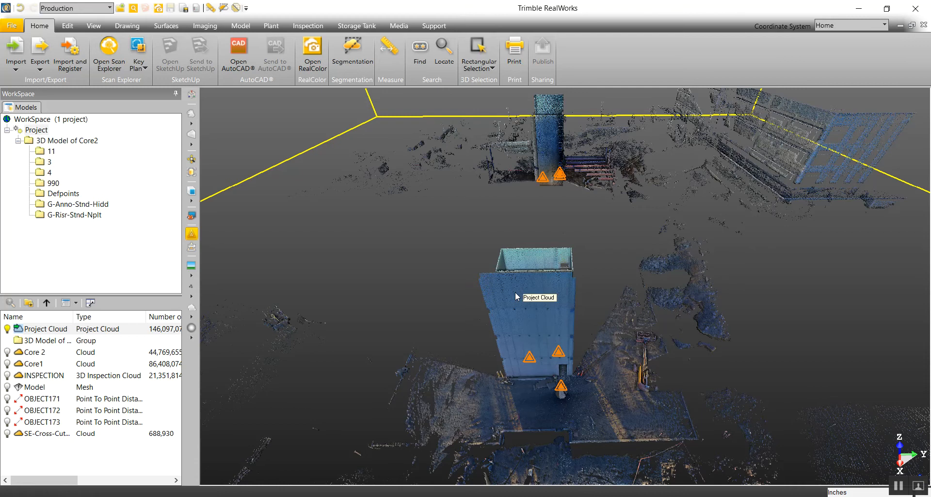
left_click_drag(557, 271, 552, 243)
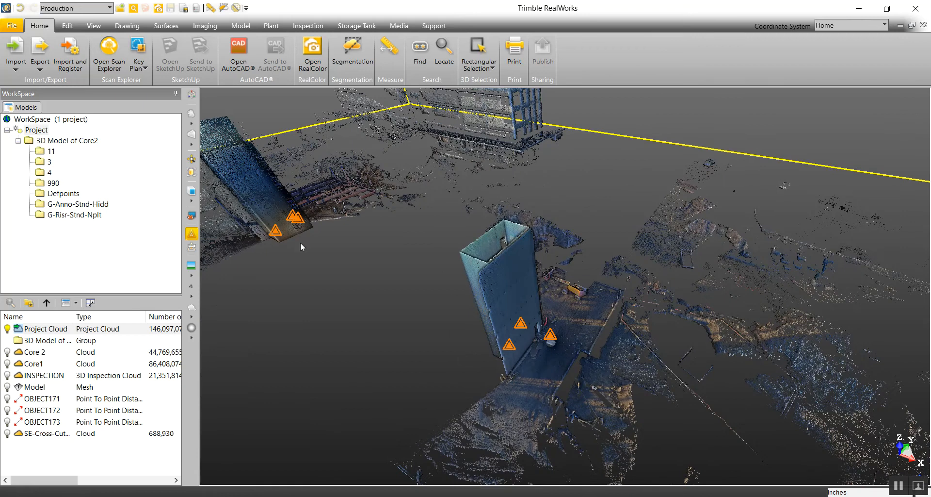
Step: Change the 3D display to parallel projection and show the core in the Project Cloud close up from the top
left_click(191, 134)
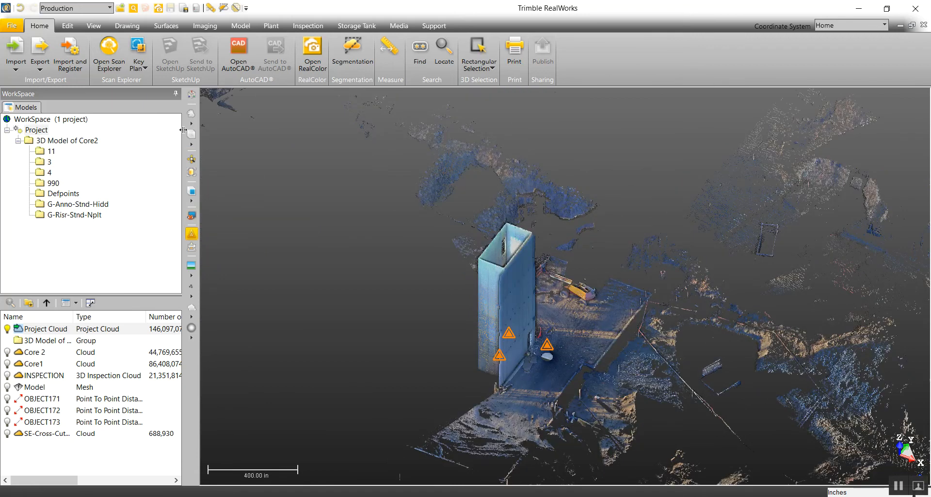
left_click(193, 143)
left_click(217, 155)
left_click(191, 200)
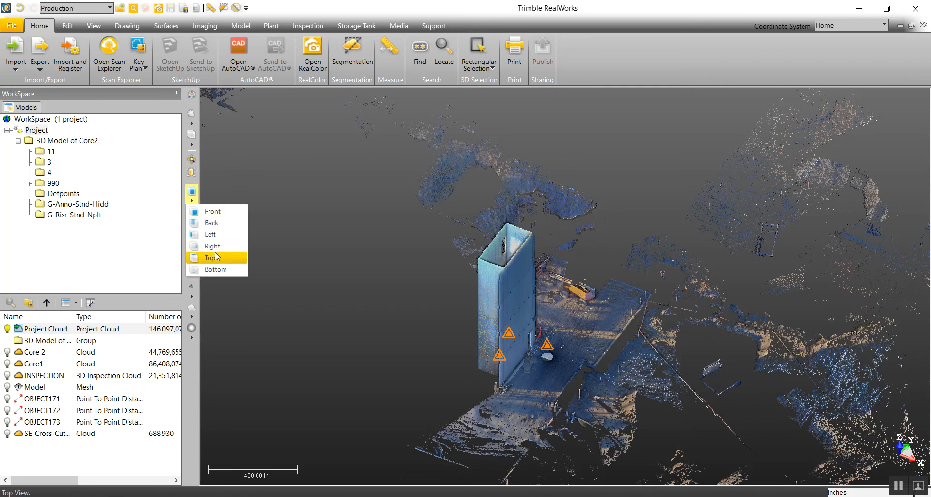
left_click(220, 257)
scroll(528, 219, "up", 3)
scroll(622, 202, "up", 1)
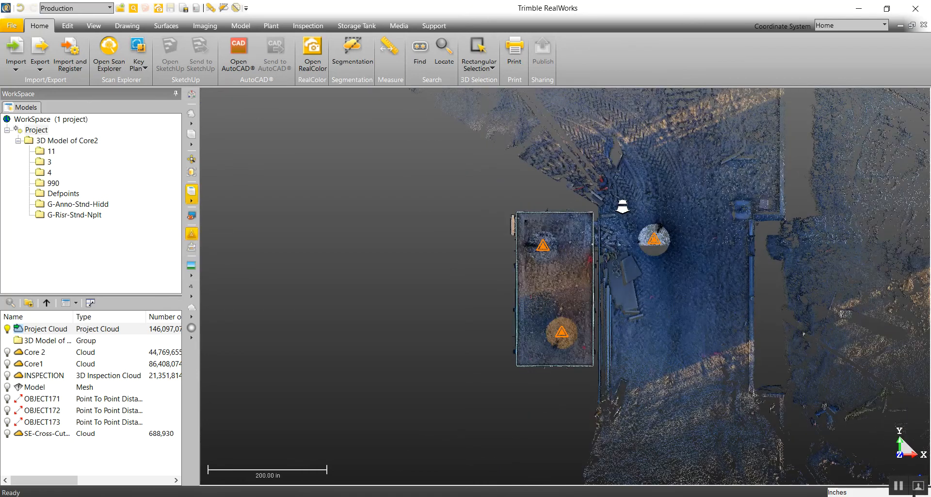
Step: Try segmenting the Project Cloud with a rectangular fence around the core, keeping the inside points, and close the tool without creating a cloud
left_click(352, 48)
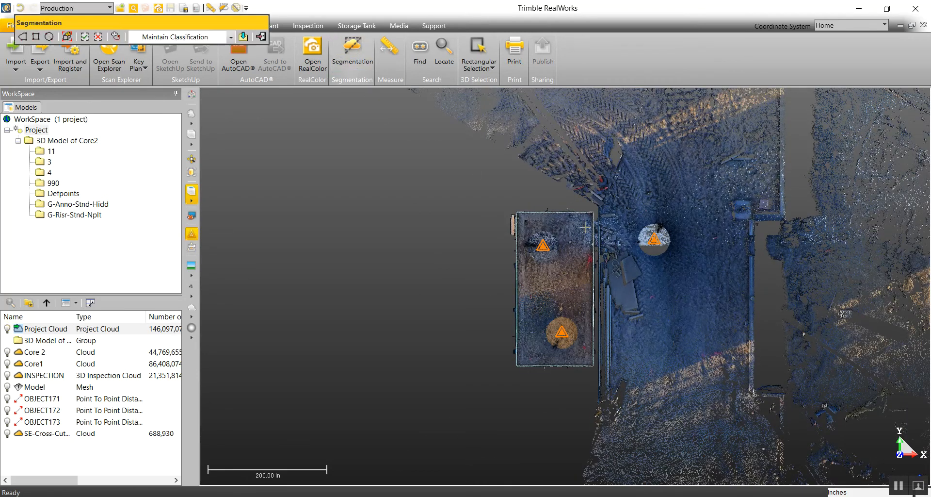
left_click(36, 36)
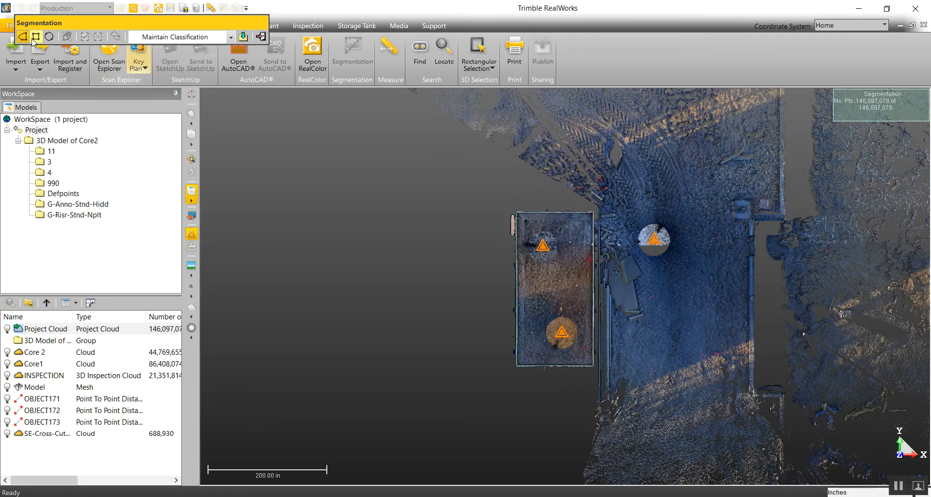
left_click_drag(495, 188, 642, 441)
left_click(84, 36)
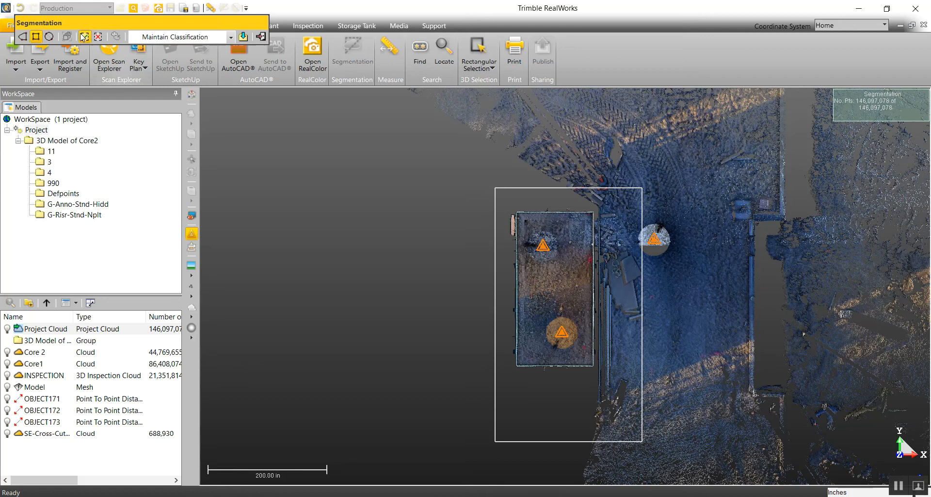
mouse_move(536, 350)
left_mouse_down()
mouse_move(504, 319)
mouse_move(502, 255)
mouse_move(603, 266)
mouse_move(608, 246)
mouse_move(522, 245)
mouse_move(546, 347)
left_mouse_up()
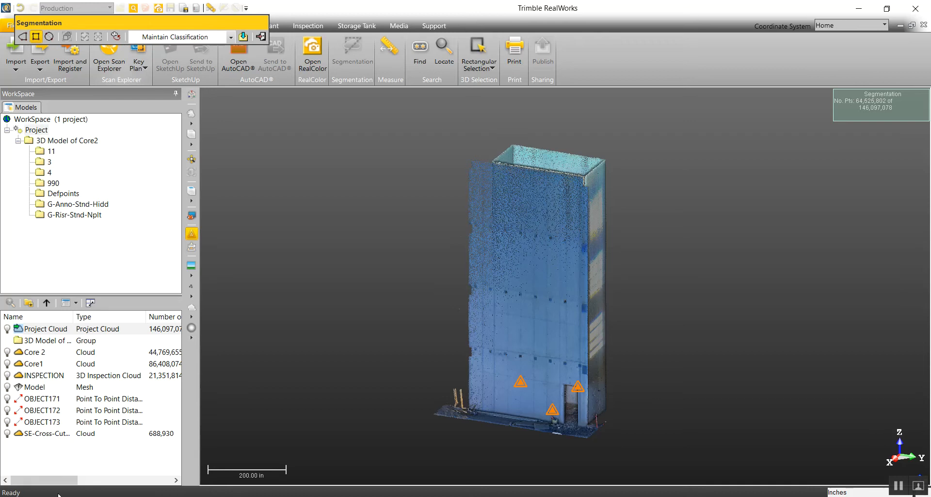
left_click(244, 36)
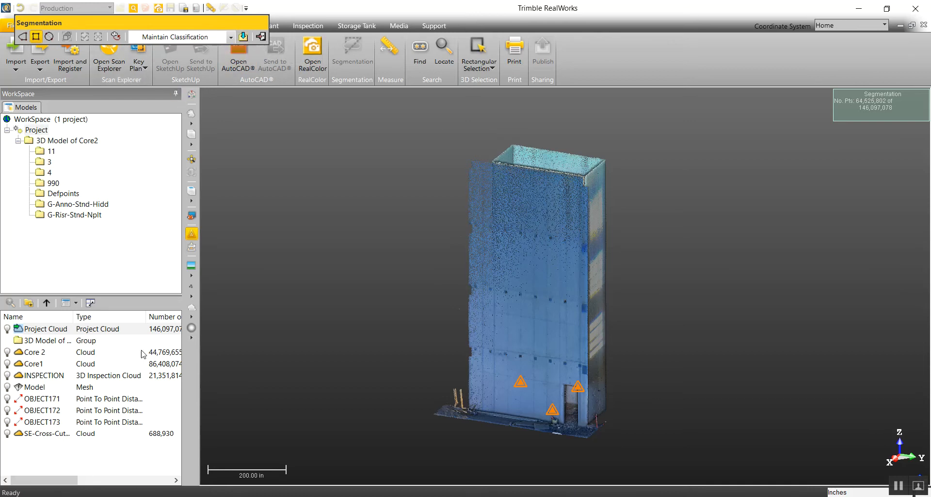
left_click(261, 37)
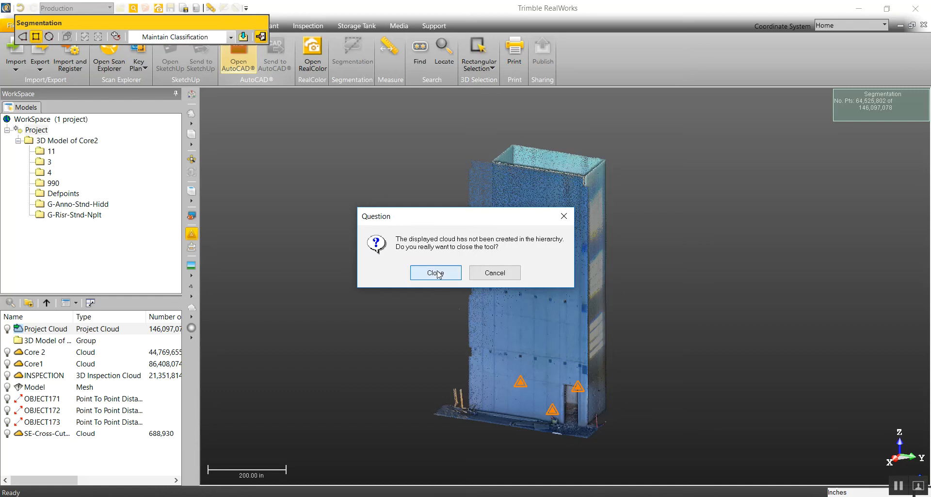
left_click(436, 273)
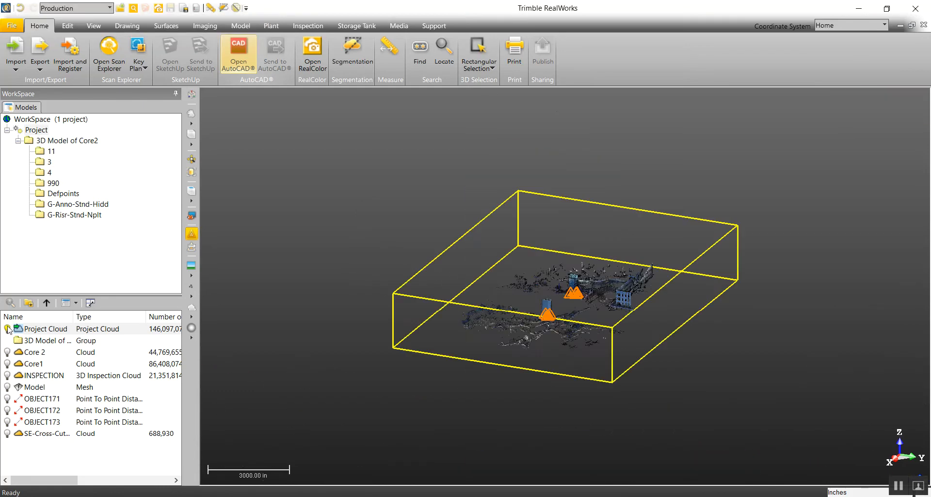
Step: Hide the Project Cloud, display the Core 2 cloud, and orbit around it to check its sides
left_click(7, 327)
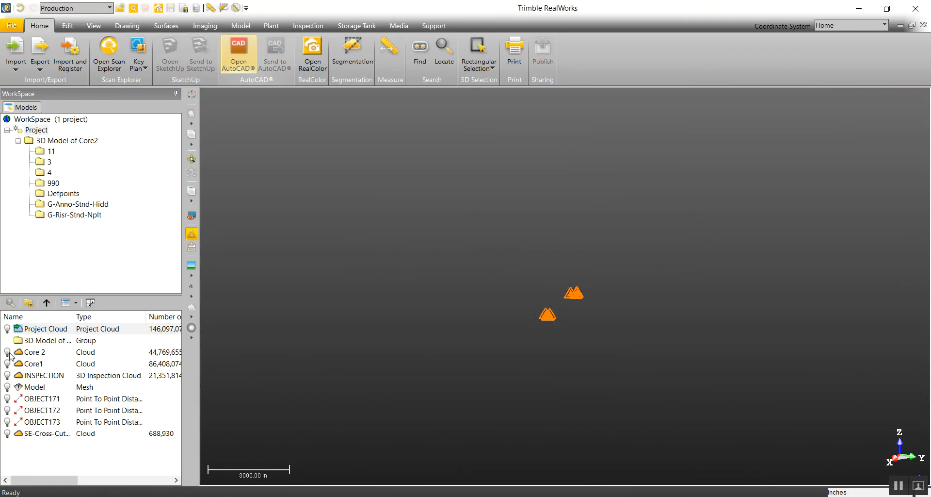
left_click(28, 356)
left_click(7, 352)
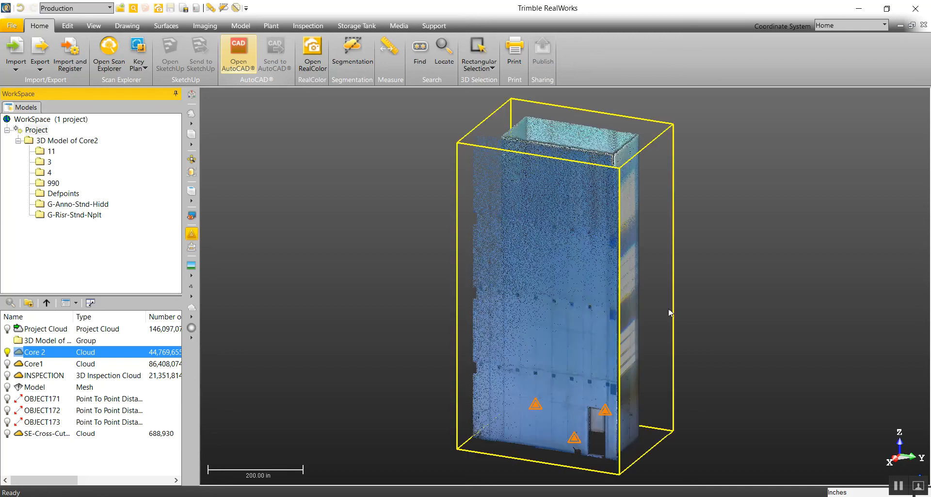
scroll(592, 310, "up", 4)
scroll(592, 314, "down", 5)
left_click_drag(594, 318, 511, 337)
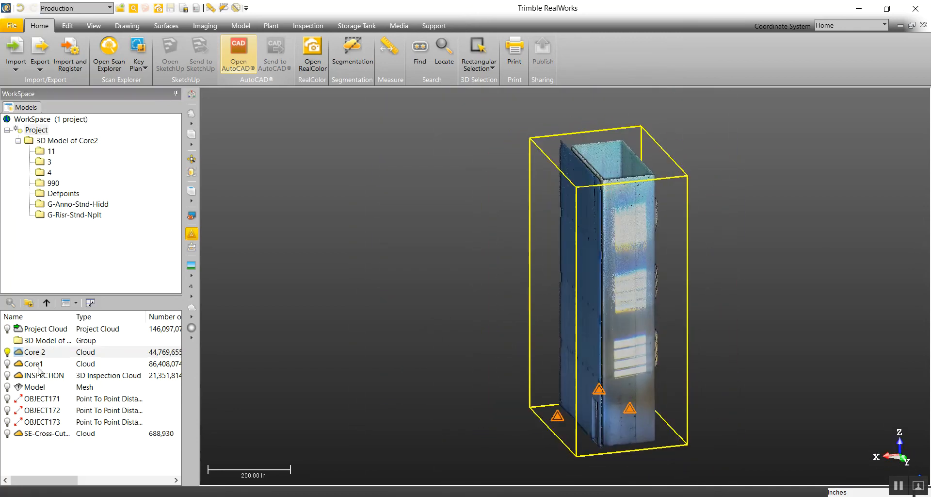
Step: Display the Core1 cloud briefly alongside Core 2, hide it again, and return to a close front view of Core 2
left_click(7, 363)
scroll(634, 359, "down", 5)
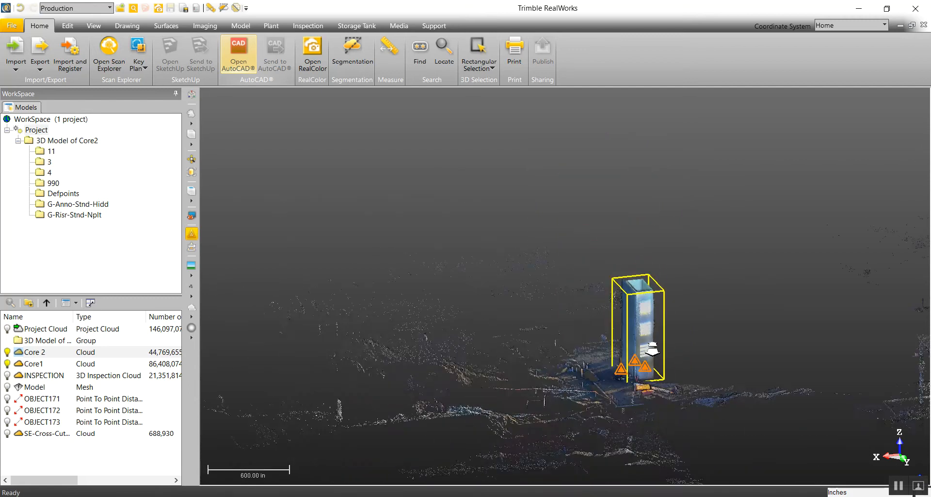
left_click(7, 363)
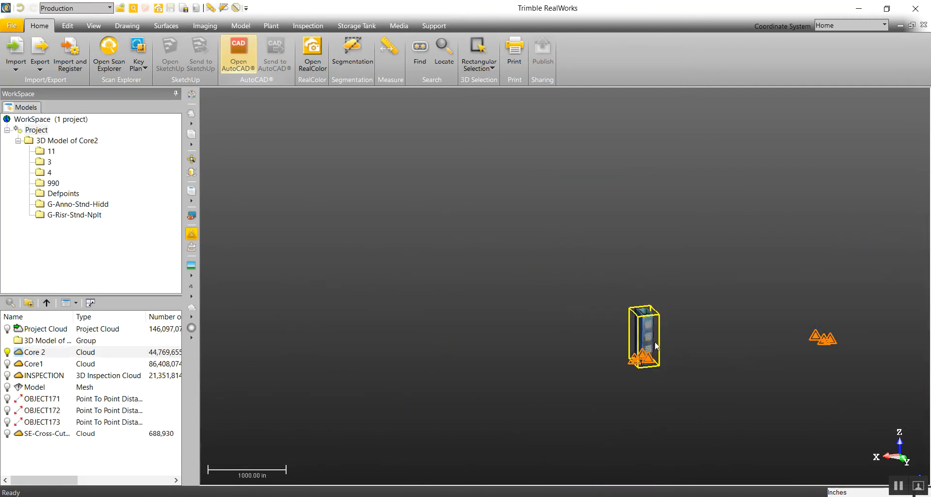
scroll(656, 348, "up", 5)
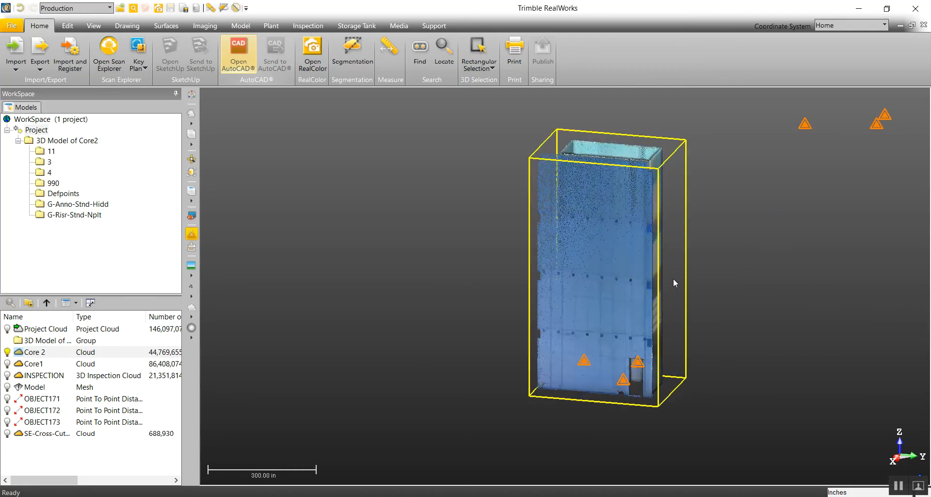
left_click_drag(603, 247, 629, 263)
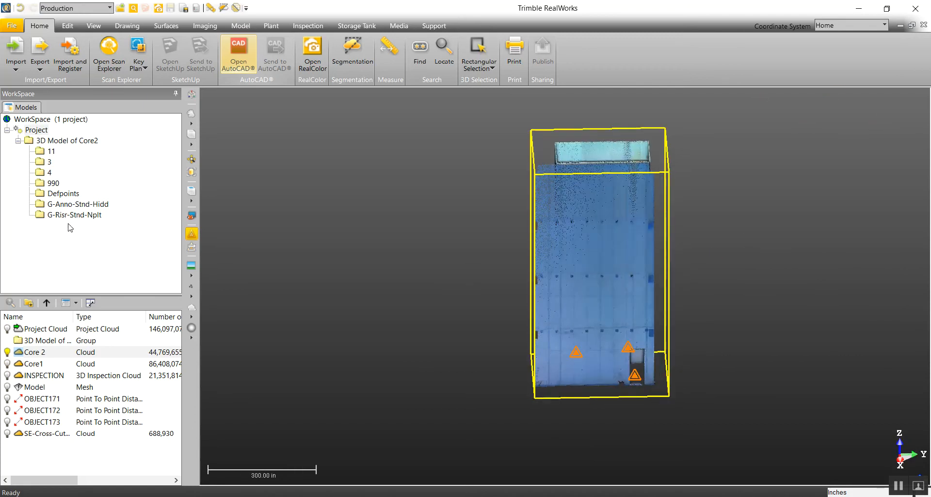
Step: Start a file import and browse to the Model folder on the Desktop
left_click(16, 61)
left_click(28, 82)
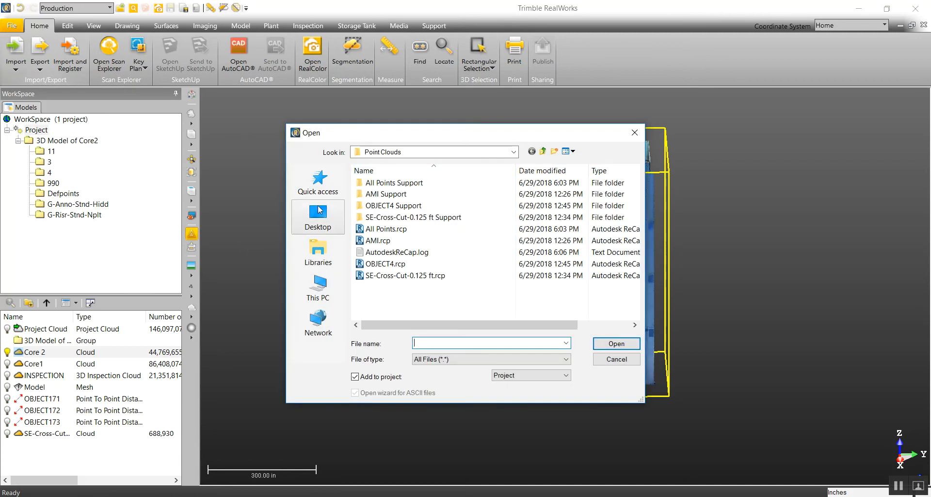
left_click(319, 212)
scroll(410, 219, "down", 1)
scroll(410, 219, "up", 4)
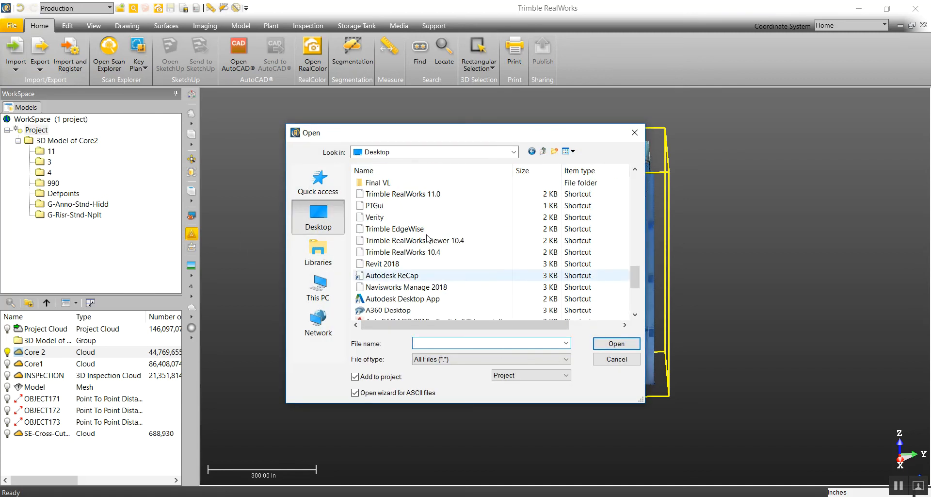
scroll(410, 219, "up", 5)
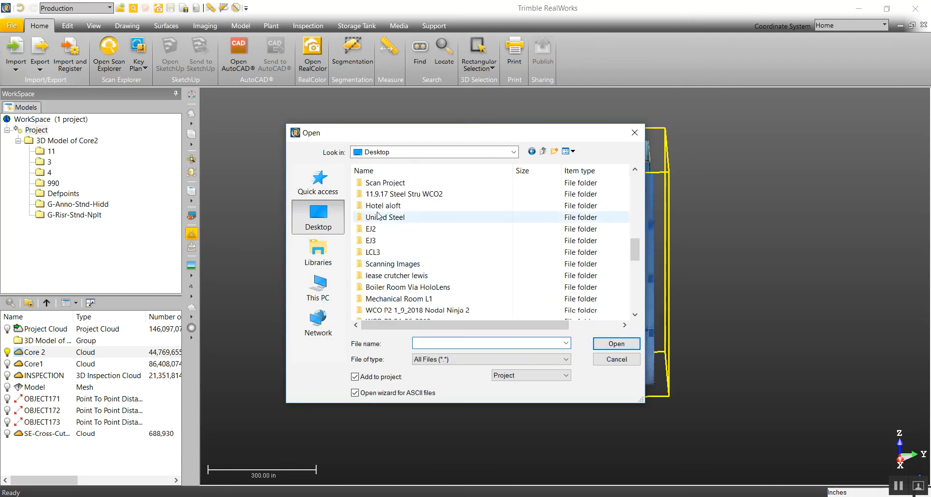
scroll(391, 258, "up", 4)
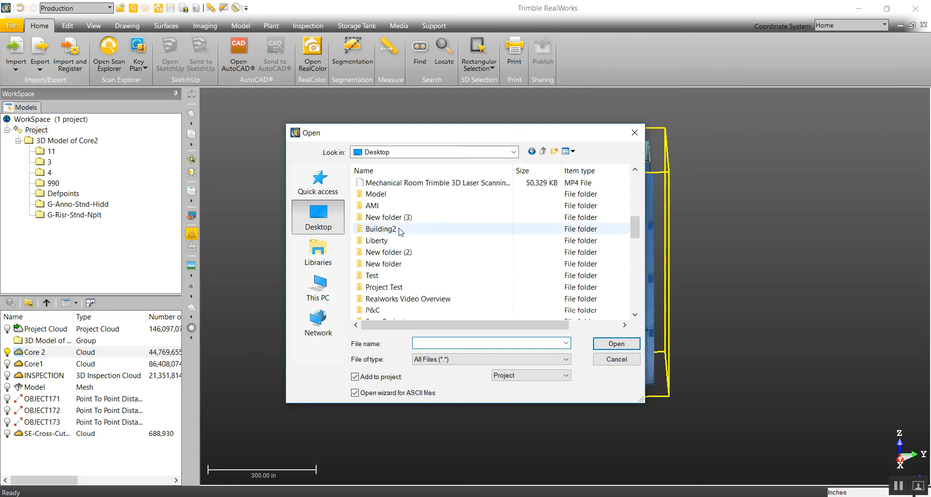
double_click(392, 194)
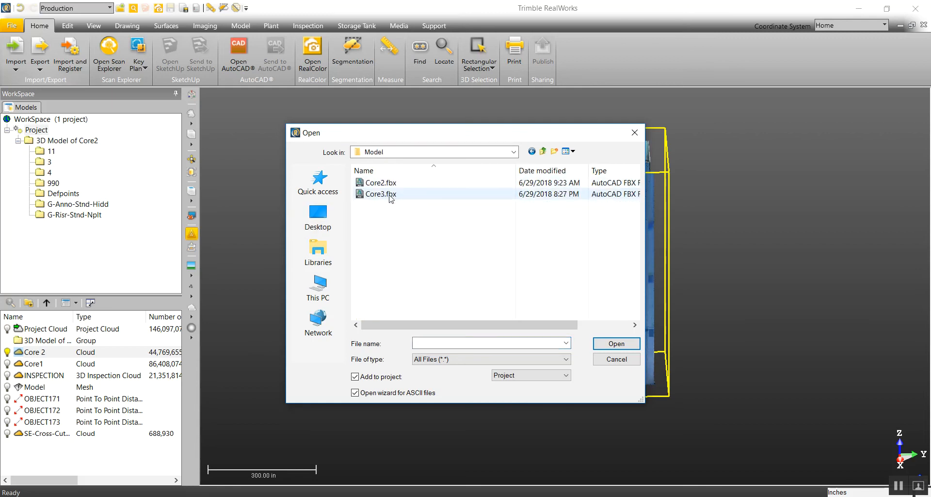
Step: Import Core3.fbx into the project with inches as the FBX unit of length, and open the Core3 group
left_click(390, 194)
left_click(615, 343)
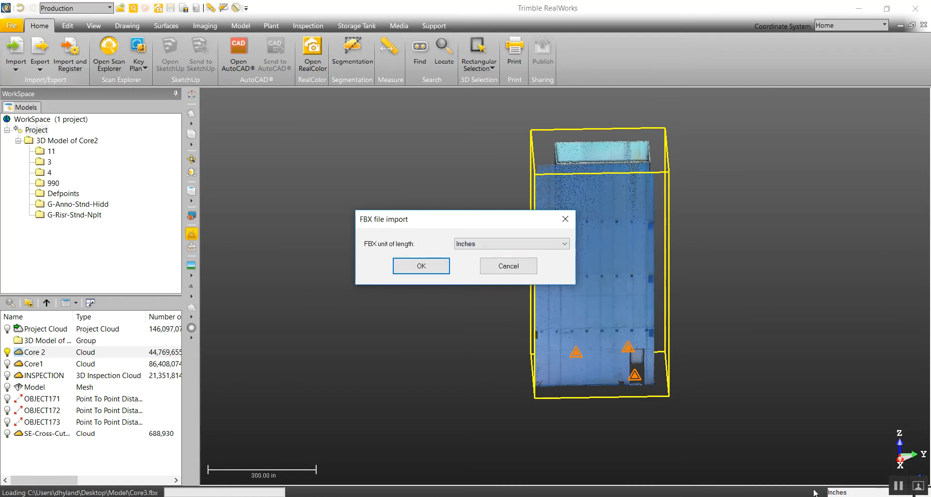
left_click(409, 270)
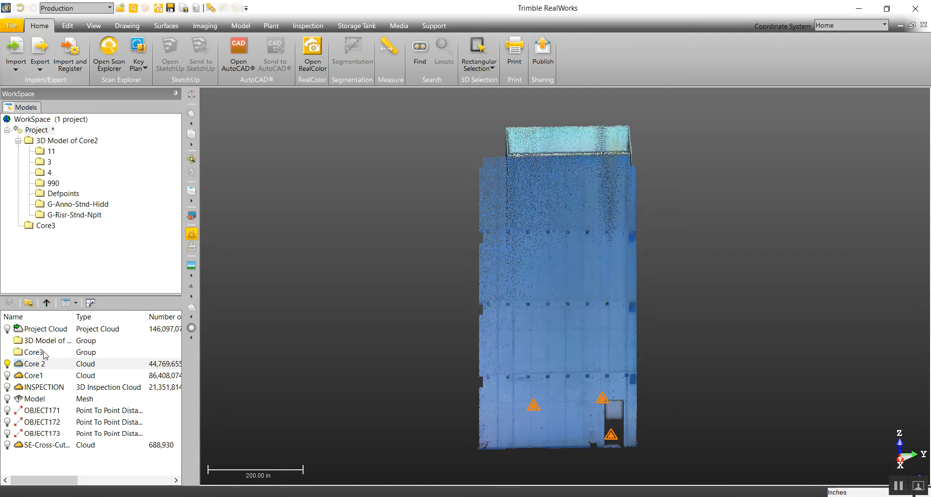
double_click(33, 353)
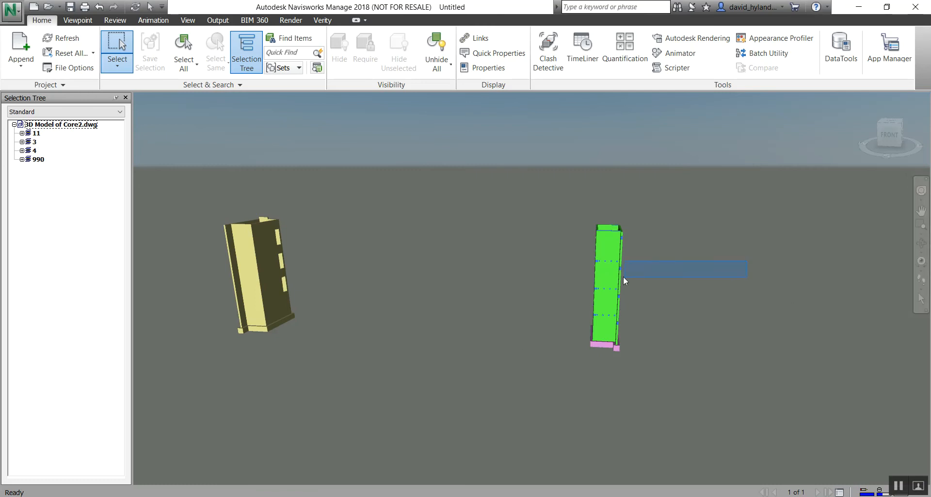
Step: Switch to Navisworks and orbit around the green core to view it closely from above
left_click(921, 243)
left_click_drag(736, 258, 611, 268)
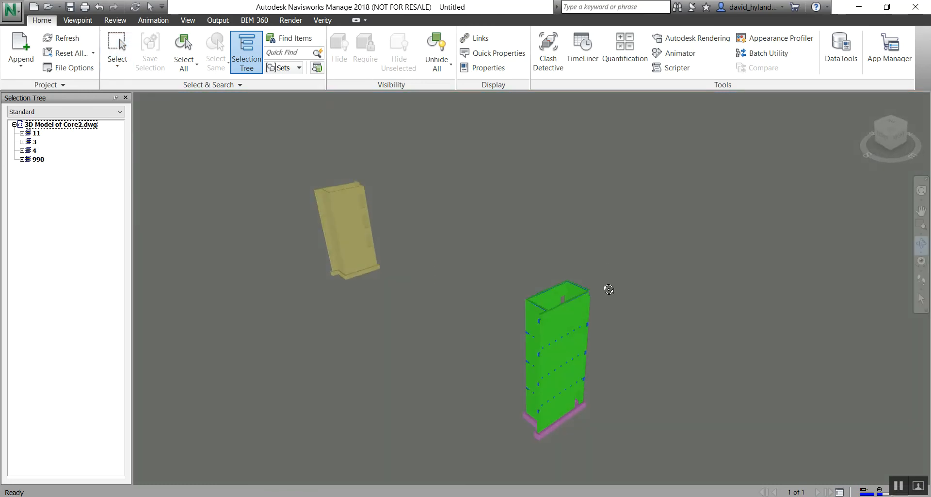
middle_click_drag(606, 358, 588, 251)
scroll(545, 246, "up", 5)
middle_click_drag(554, 220, 509, 303)
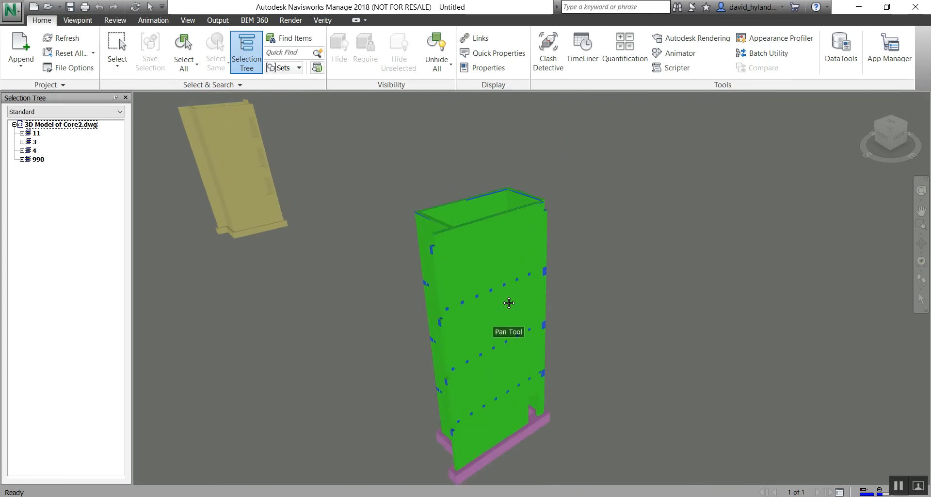
Step: Select the green core walls on layer 990 using the single-item Select tool, keeping the whole core in view
left_click(117, 68)
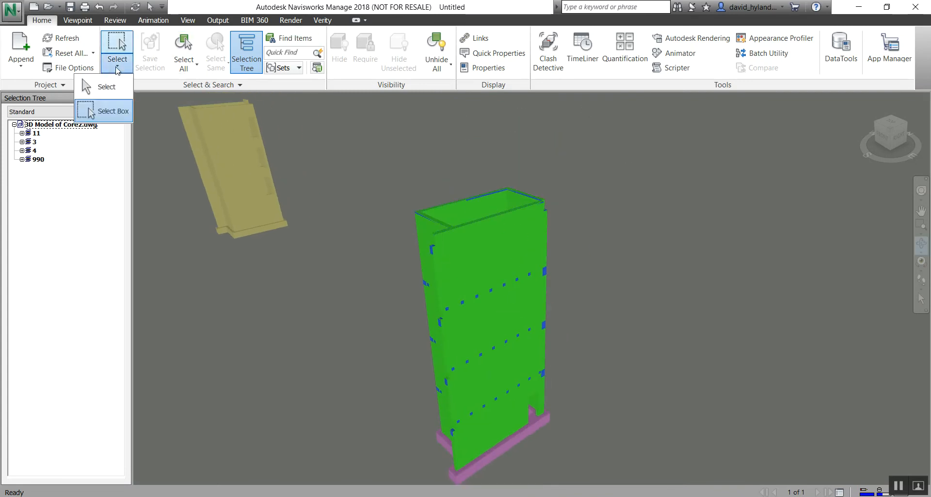
left_click(106, 87)
left_click(490, 260)
middle_click_drag(344, 227, 578, 283)
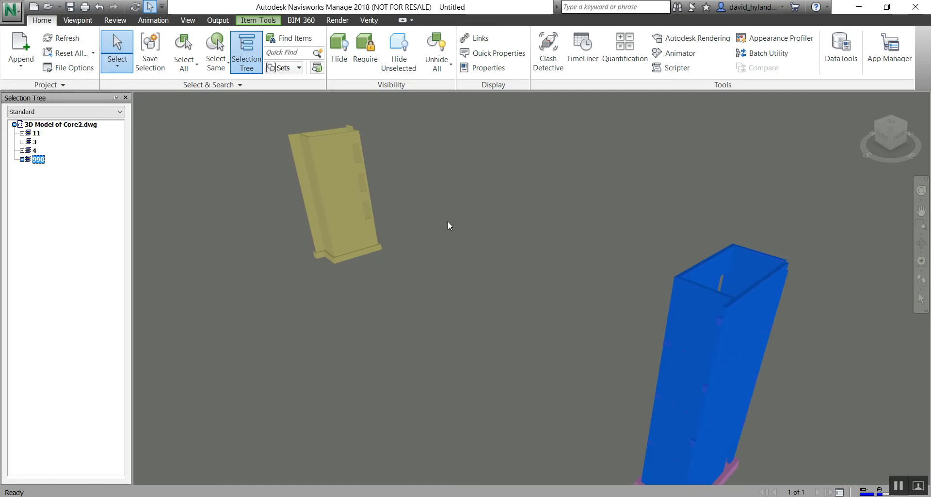
right_click(712, 331)
left_click(766, 170)
middle_click_drag(793, 305, 653, 253)
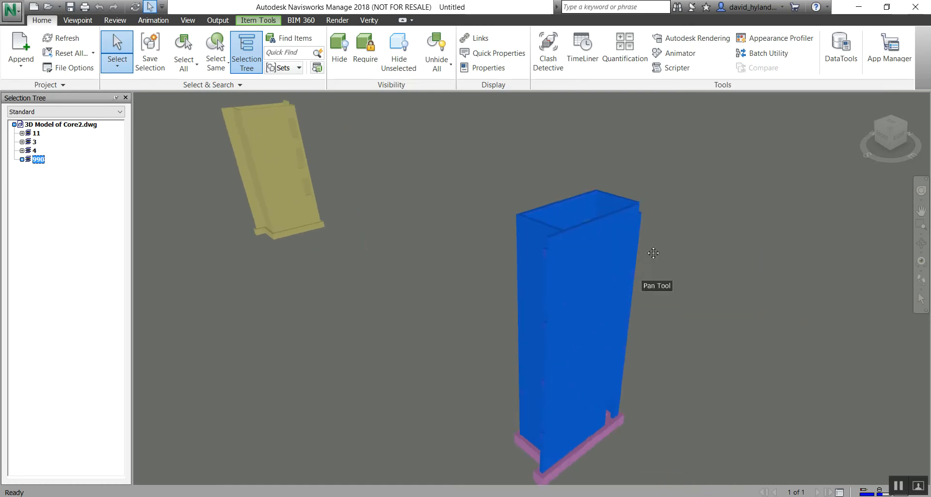
Step: Clear the layer 990 selection and pick individual PolyFace Mesh wall panels on the front of the green core
left_click(846, 226)
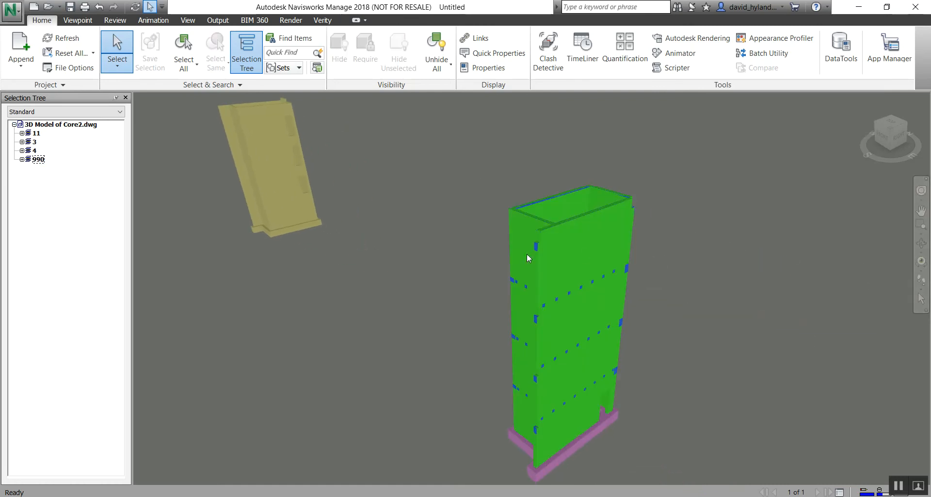
left_click(577, 251)
left_click(591, 310)
left_click(593, 367)
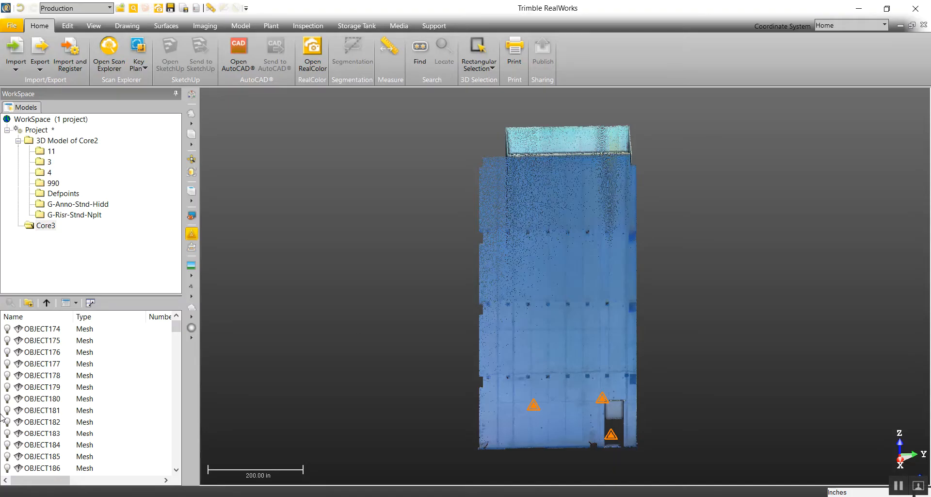
Step: Switch to RealWorks, go up from the Core3 group to the project level and hide the Core 2 cloud
scroll(127, 364, "down", 3)
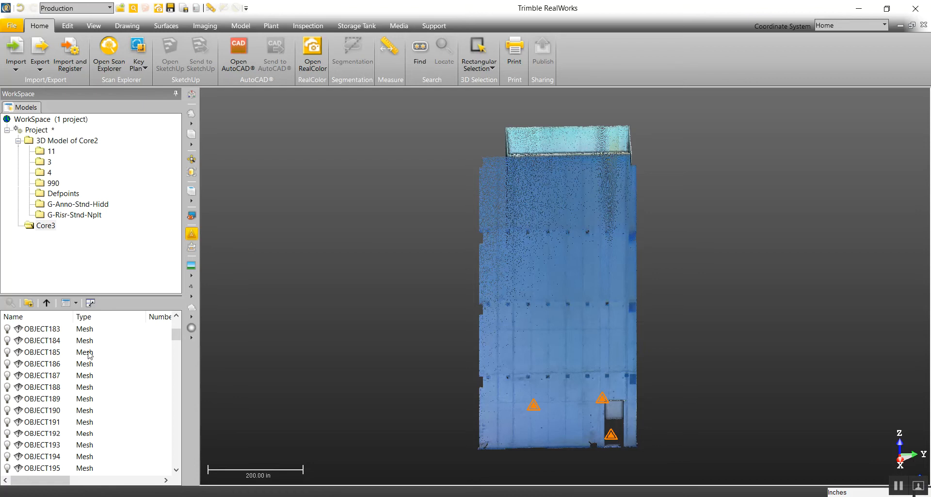
left_click(46, 303)
left_click(7, 363)
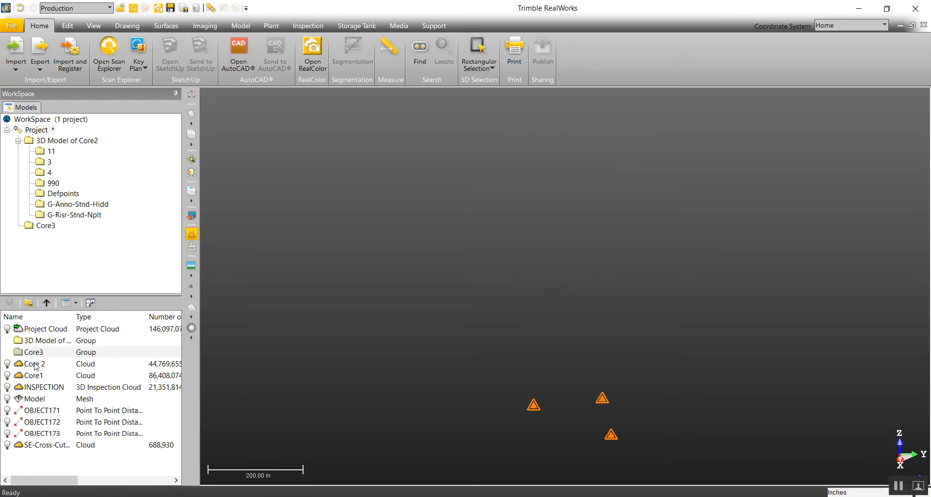
Step: Open the Core3 group and display all of its meshes in the 3D view
double_click(42, 340)
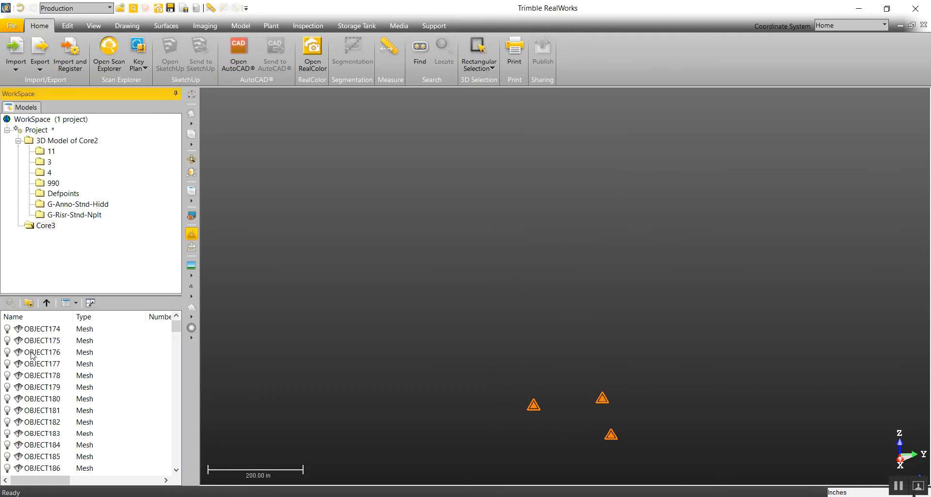
left_click(50, 344)
key("ctrl+a")
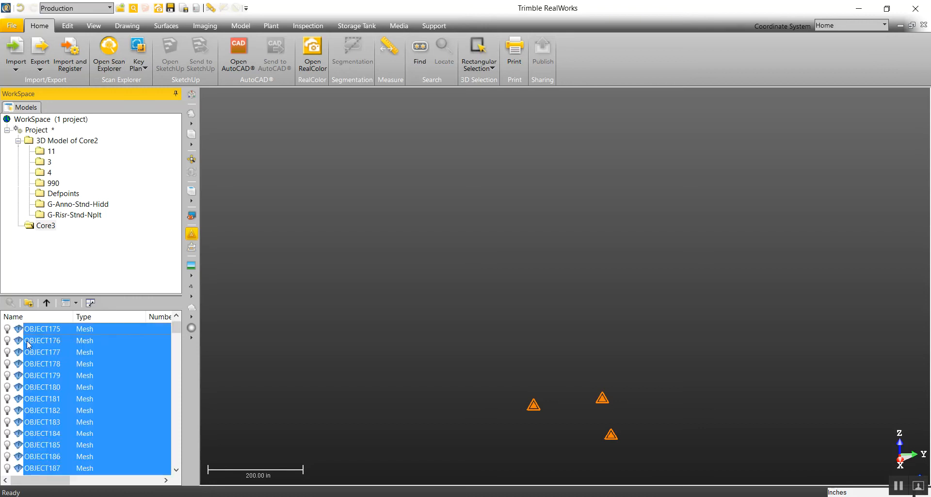
left_click(8, 339)
left_click_drag(526, 333, 580, 345)
left_click(615, 251)
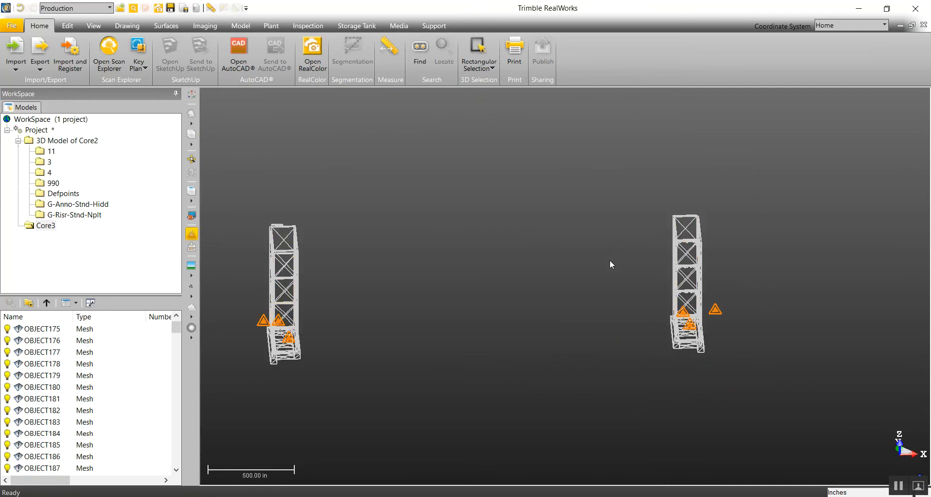
Step: Set the geometry rendering to Solid and enable Smooth Meshes, comparing the cores with and without smoothing
left_click(93, 26)
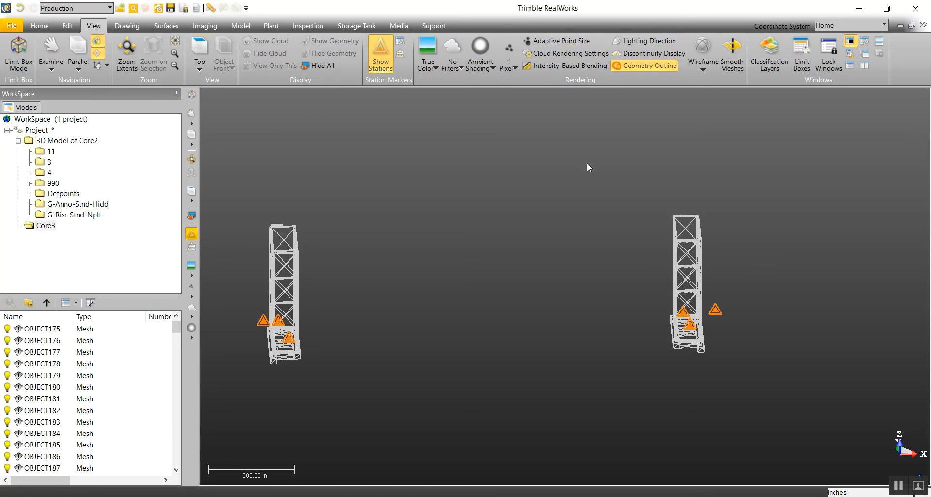
left_click(703, 62)
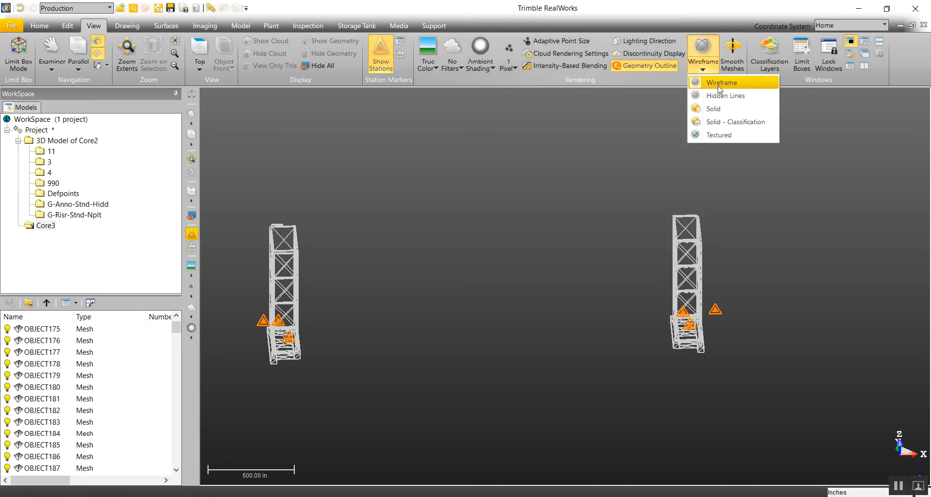
left_click(714, 110)
mouse_move(693, 278)
left_mouse_down()
mouse_move(657, 289)
mouse_move(586, 268)
mouse_move(631, 273)
mouse_move(685, 208)
left_mouse_up()
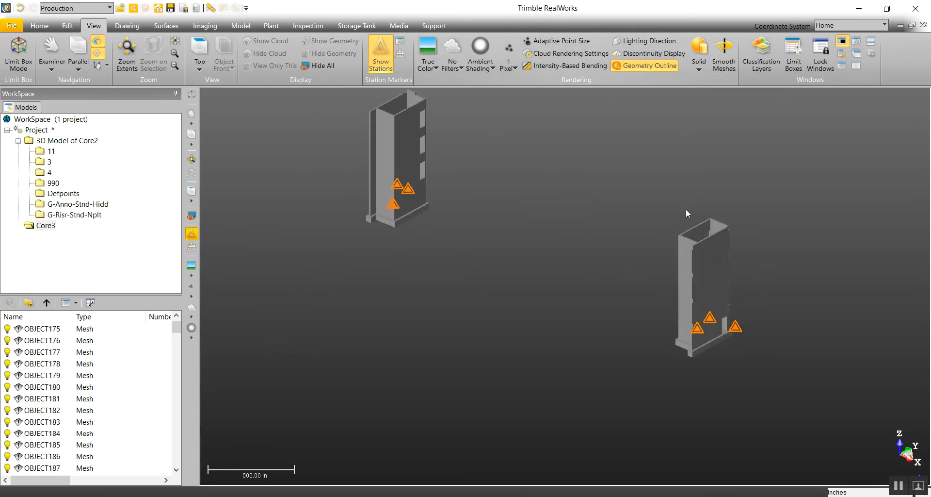
left_click(719, 70)
left_click_drag(711, 297, 815, 321)
scroll(715, 324, "up", 6)
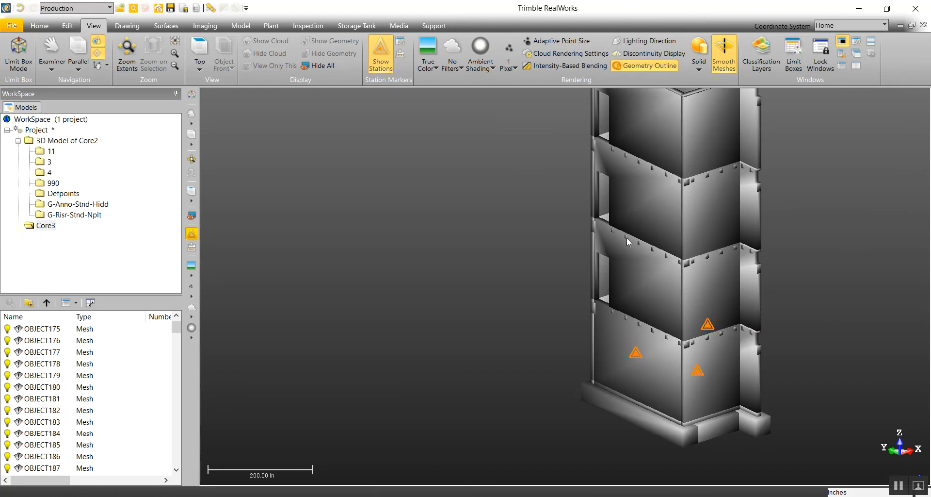
left_click(731, 57)
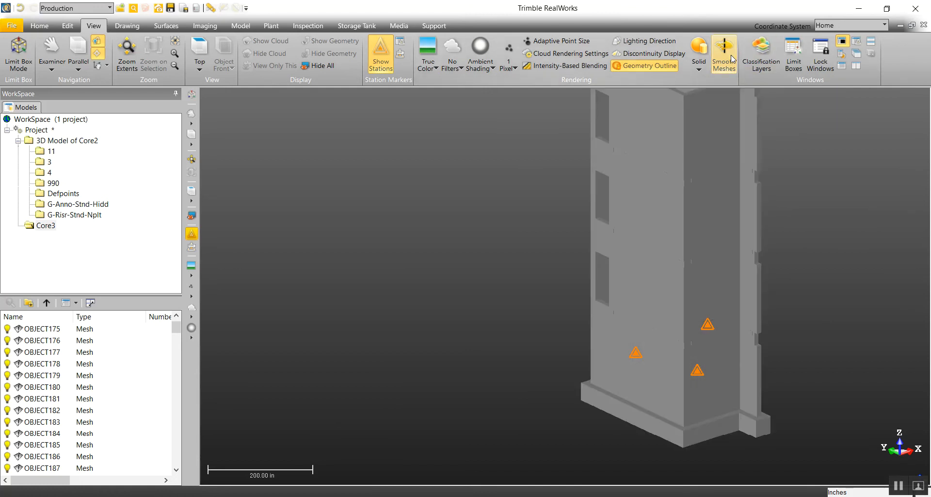
left_click(731, 57)
Step: Orbit around the smoothed cores and show both of them in the standard Front view
mouse_move(668, 338)
left_mouse_down()
mouse_move(586, 322)
mouse_move(523, 331)
mouse_move(601, 348)
left_mouse_up()
scroll(618, 345, "down", 3)
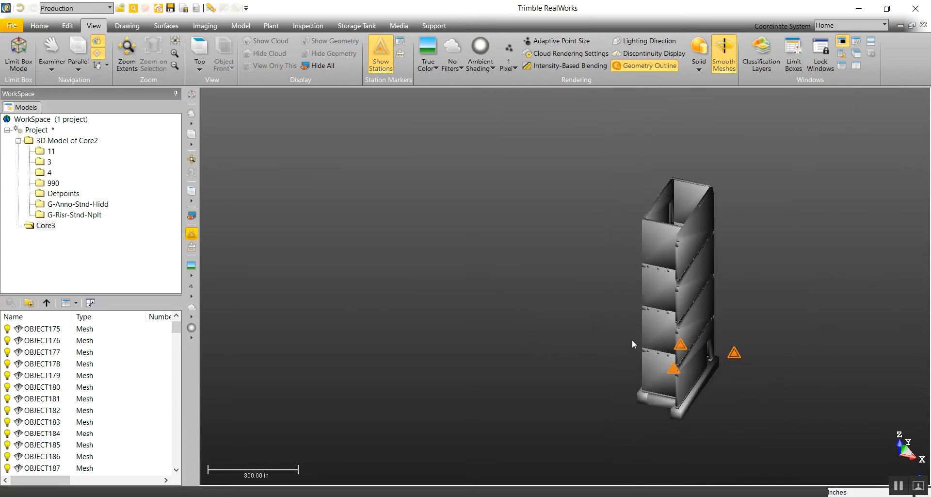
middle_click_drag(637, 327, 605, 384)
scroll(605, 383, "down", 3)
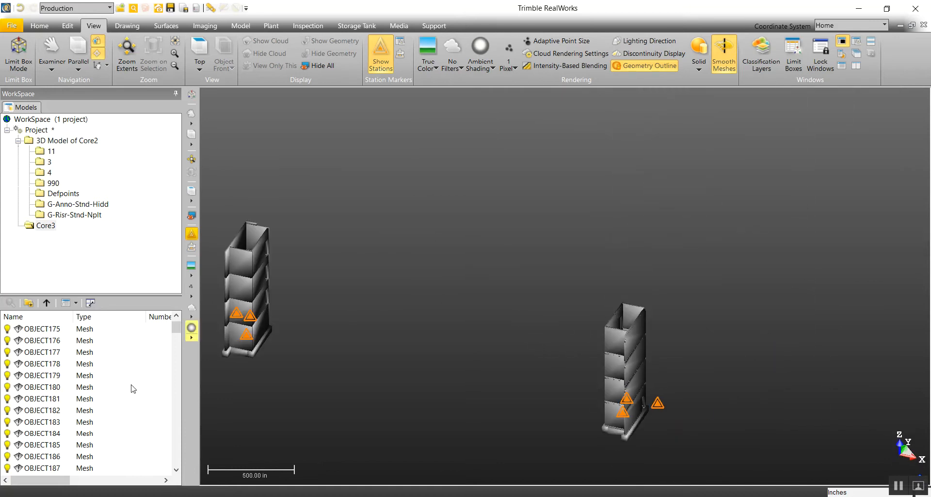
scroll(494, 315, "down", 3)
left_click_drag(495, 329, 522, 295)
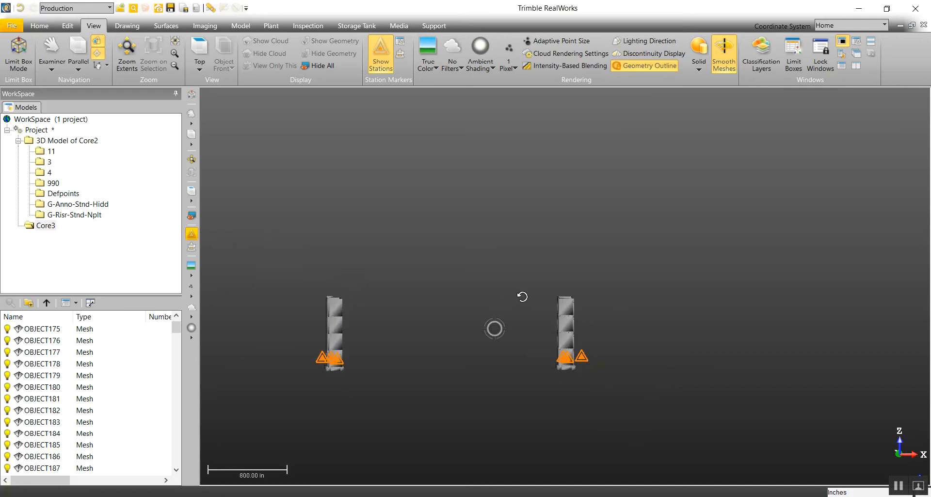
left_click(192, 202)
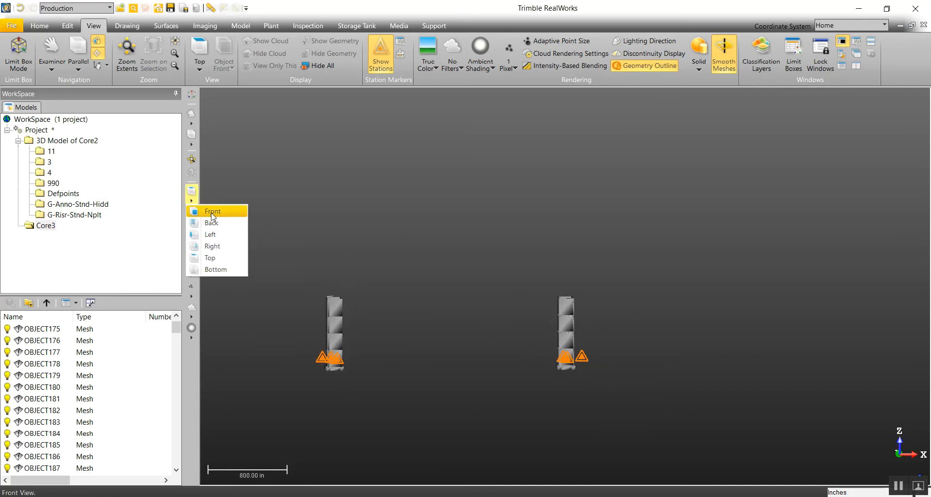
left_click(218, 208)
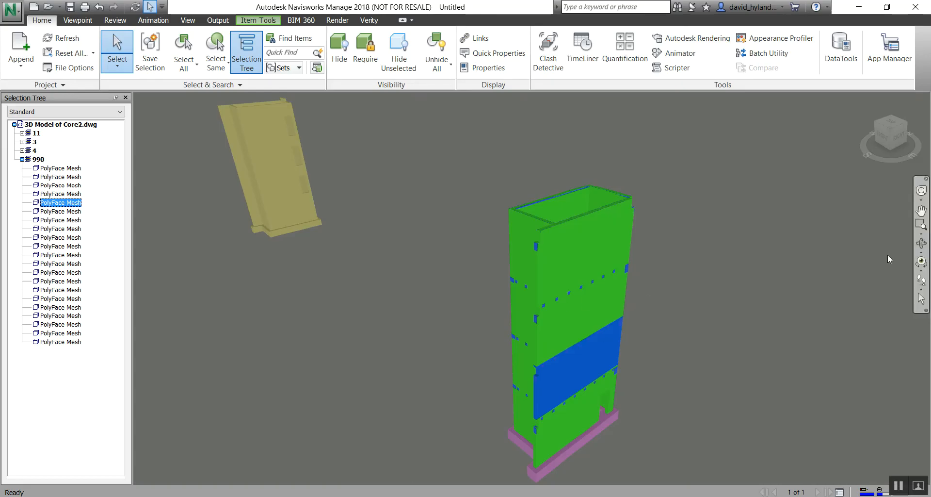
Step: Switch to Navisworks and orbit the model to examine how the two cores are arranged
left_click(921, 243)
left_click_drag(562, 294, 634, 275)
scroll(634, 274, "down", 3)
middle_click_drag(432, 230, 577, 237)
scroll(577, 237, "down", 2)
left_click_drag(423, 282, 456, 276)
scroll(516, 275, "down", 2)
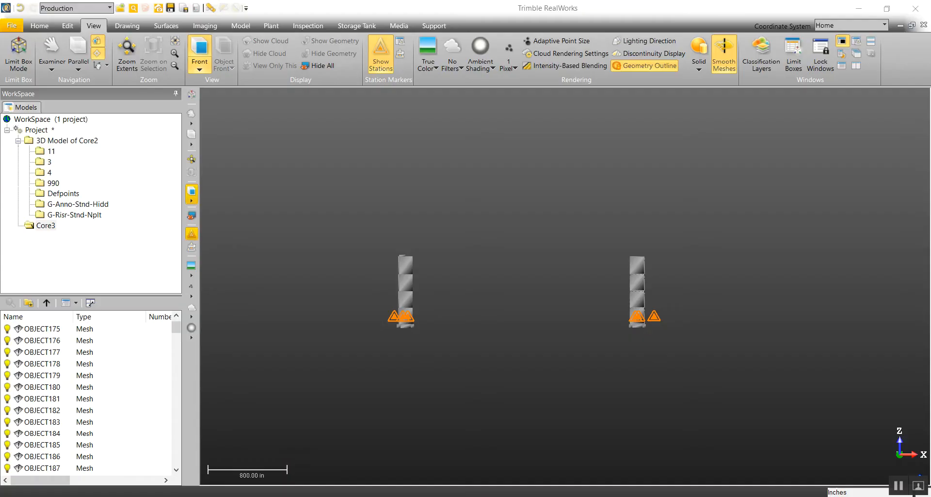
Step: Return to RealWorks and show both cores together in the standard Top view
scroll(639, 281, "up", 3)
scroll(639, 284, "down", 1)
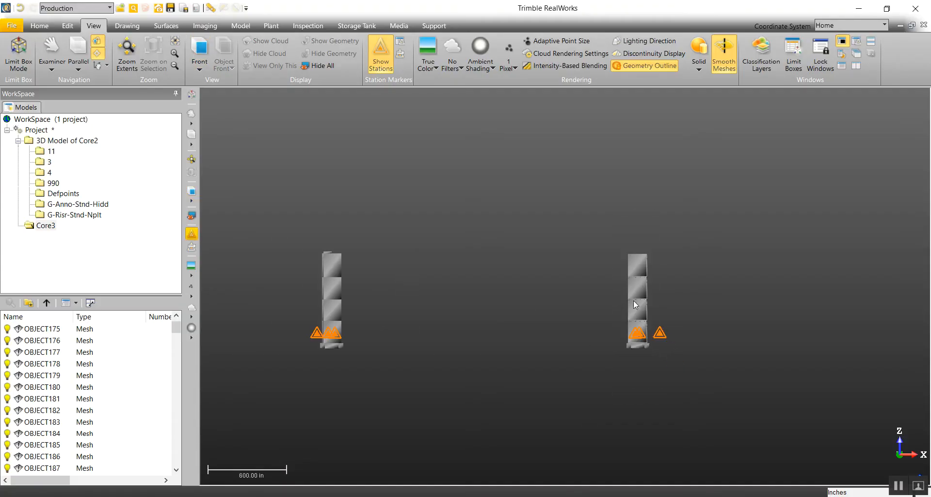
left_click(192, 200)
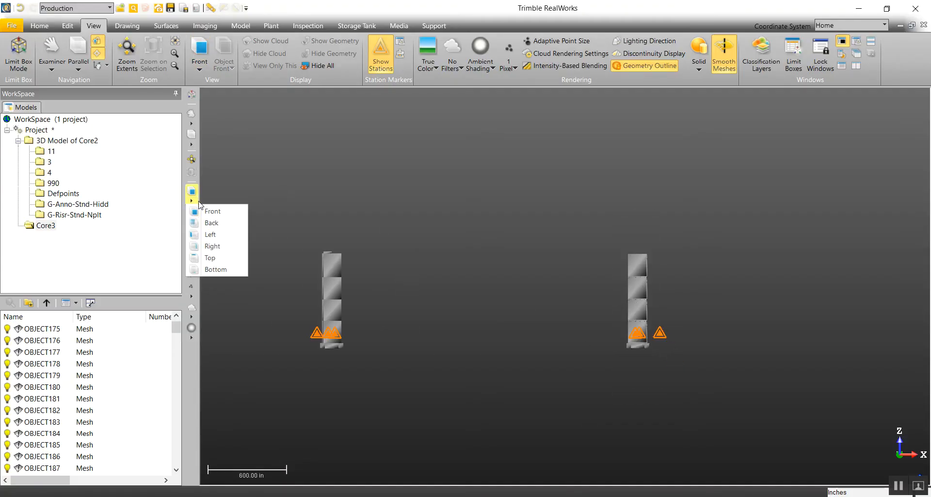
left_click(222, 258)
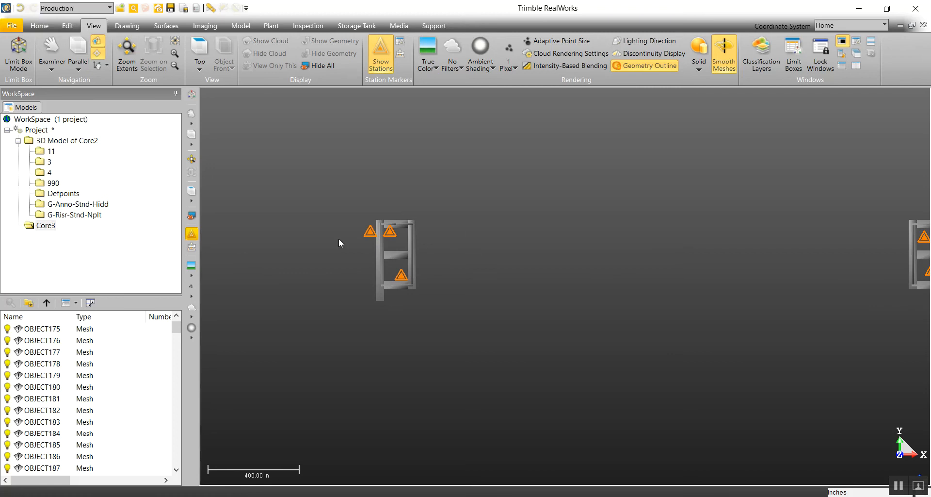
middle_click_drag(631, 272, 426, 274)
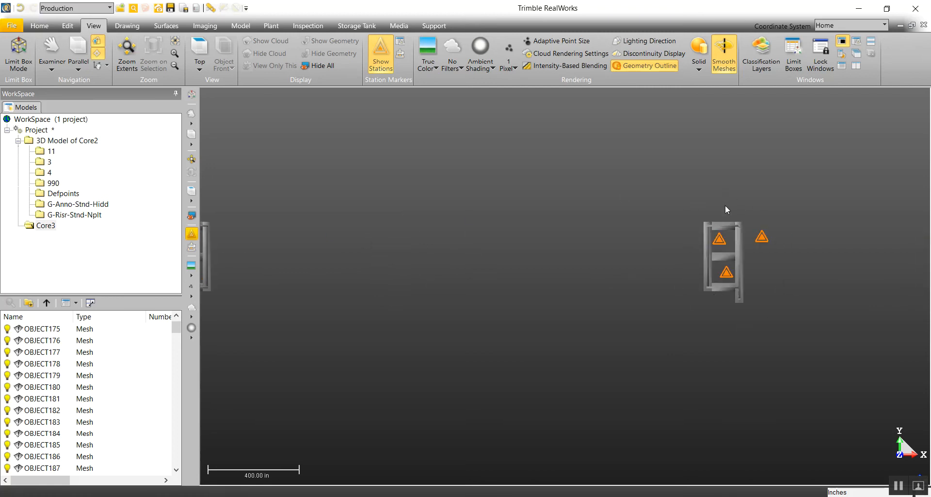
scroll(746, 207, "down", 3)
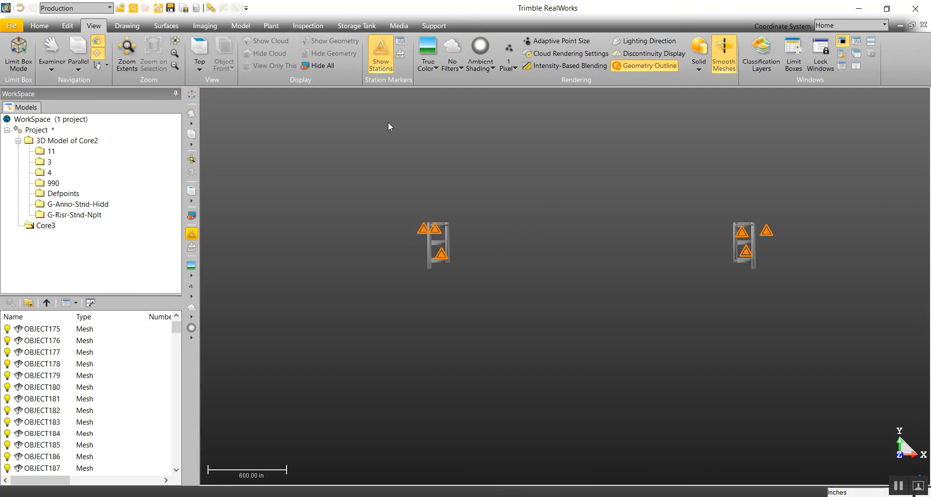
Step: Delete the core with the window openings, at the lower-X end, picking all its meshes with Rectangular Selection
left_click(68, 27)
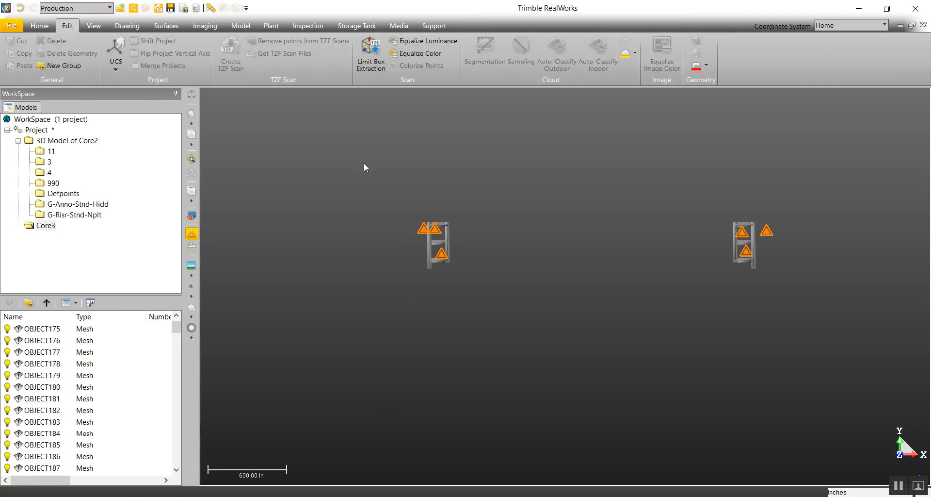
left_click(29, 27)
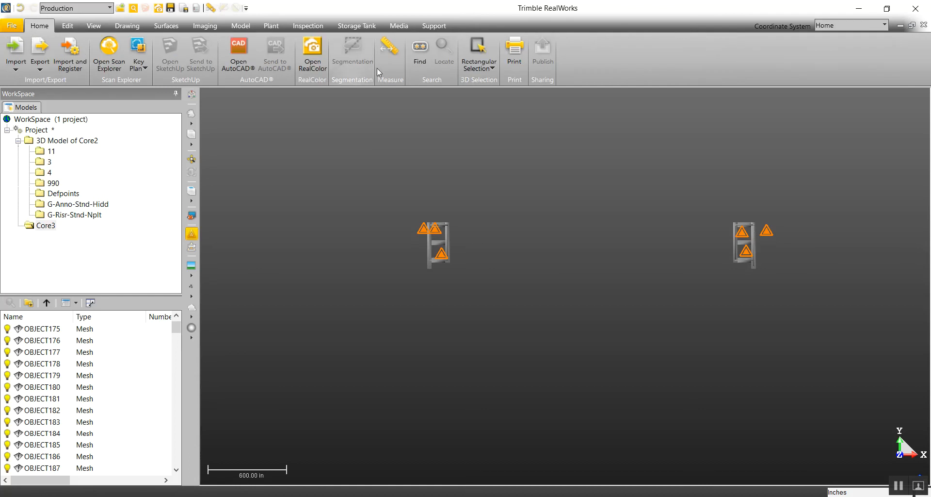
left_click(491, 69)
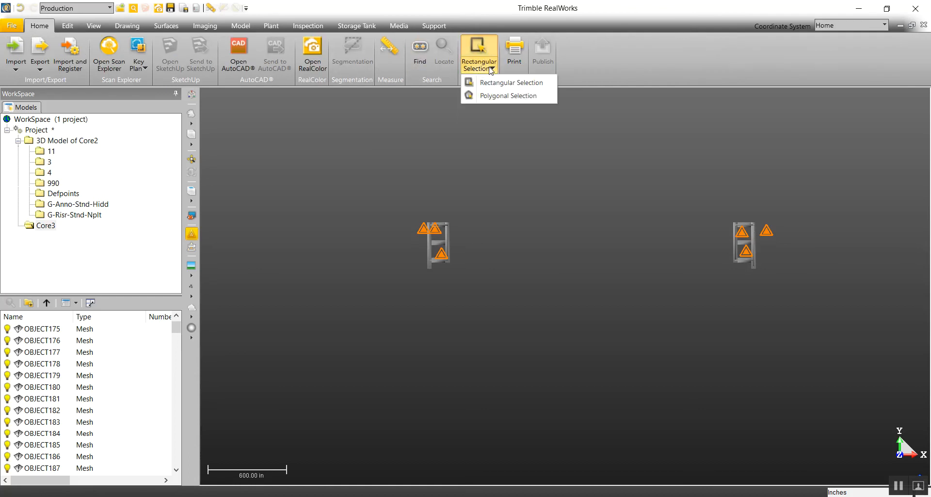
left_click(523, 86)
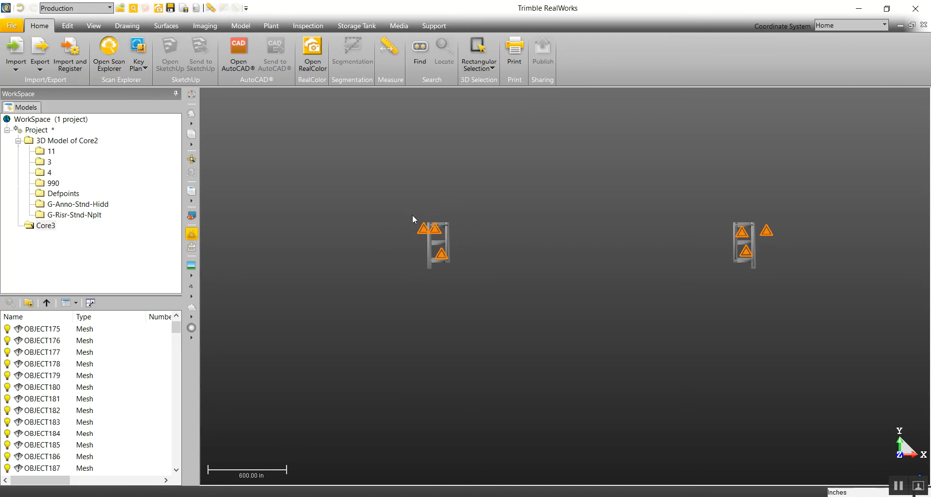
left_click_drag(402, 189, 476, 300)
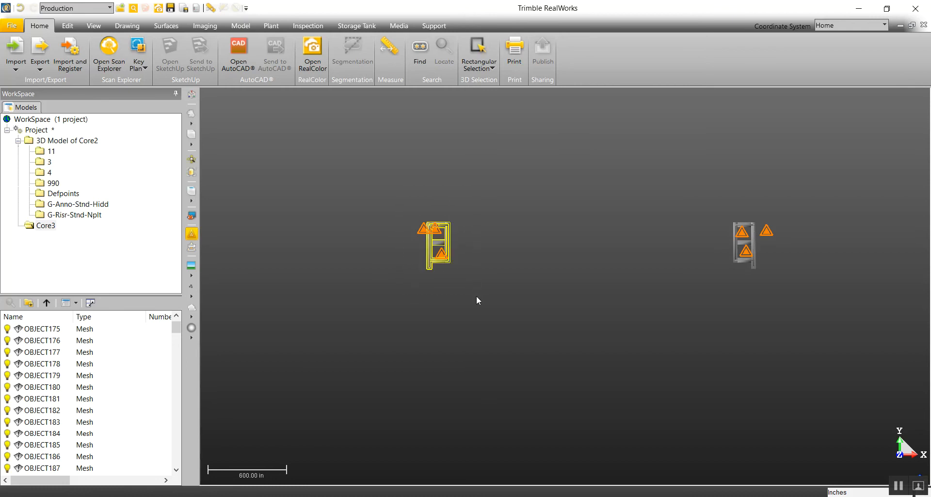
middle_click_drag(461, 311, 410, 229)
scroll(506, 273, "up", 3)
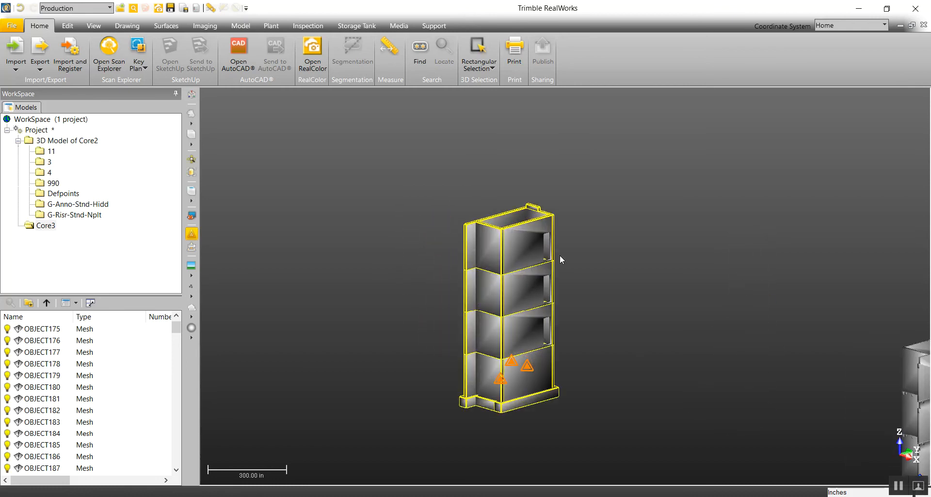
scroll(541, 245, "down", 3)
mouse_move(584, 277)
middle_mouse_down()
mouse_move(659, 291)
mouse_move(669, 274)
mouse_move(665, 287)
middle_mouse_up()
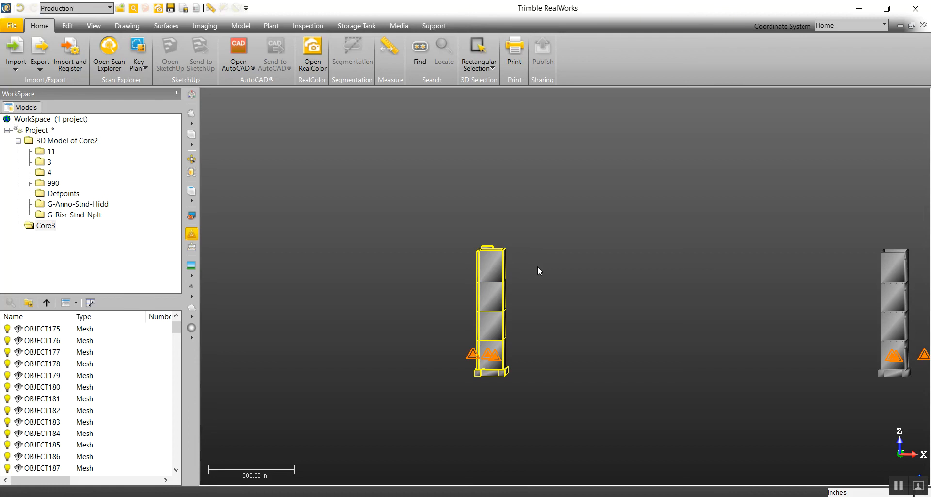
key("Delete")
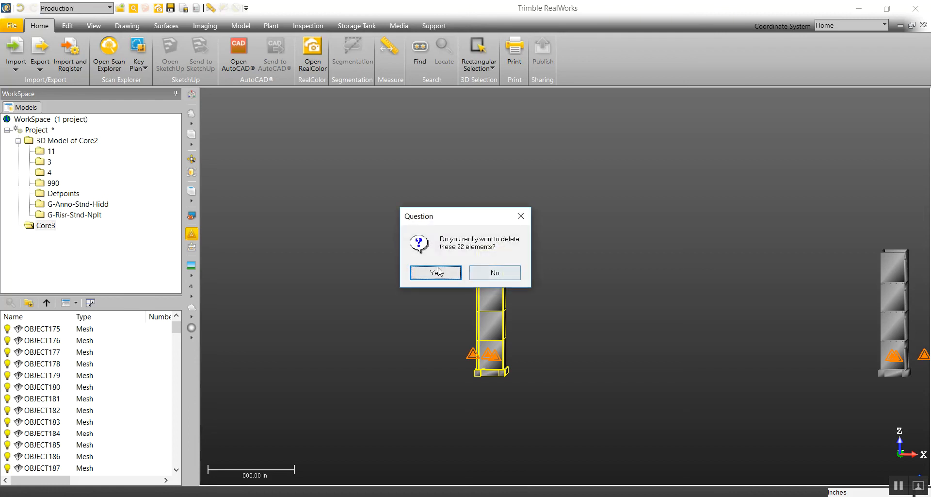
left_click(436, 272)
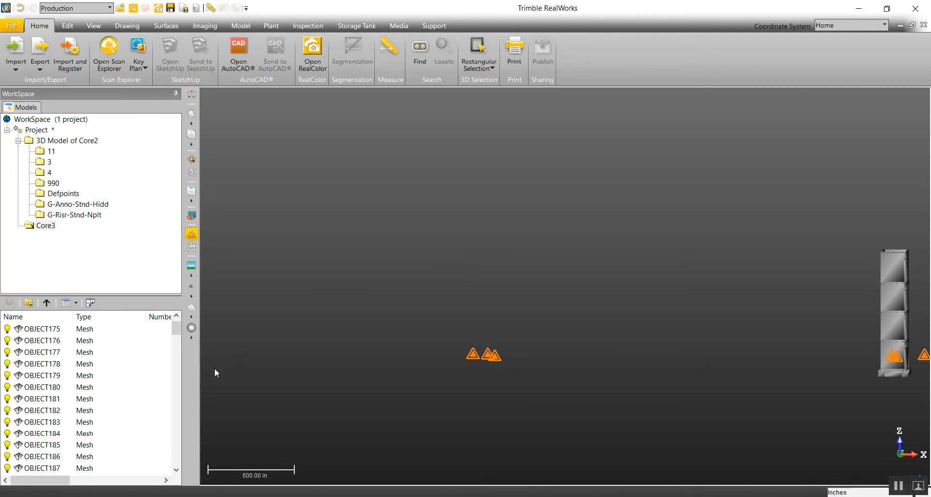
Step: Merge all the meshes of the remaining core in the Core3 group into a single mesh
left_click_drag(766, 302, 829, 297)
middle_click_drag(829, 296, 570, 314)
scroll(601, 318, "up", 3)
left_click_drag(659, 328, 619, 346)
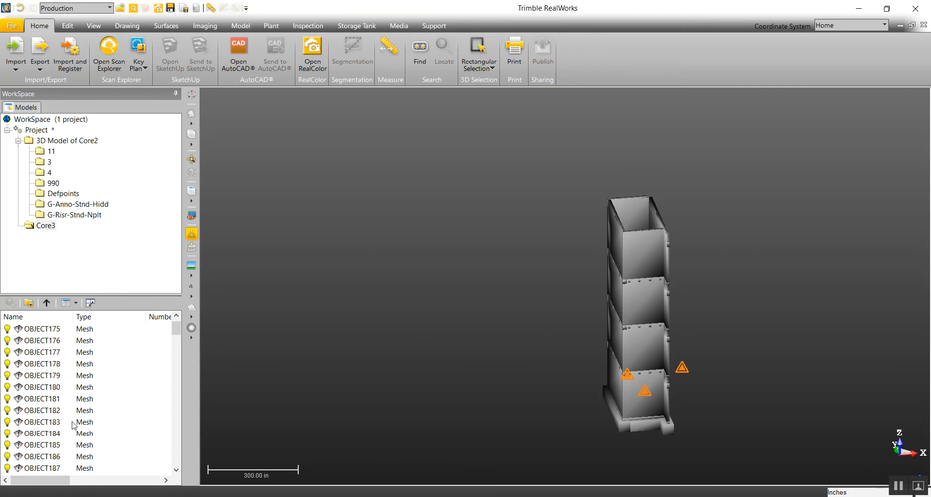
mouse_move(176, 329)
left_mouse_down()
mouse_move(175, 461)
mouse_move(176, 320)
left_mouse_up()
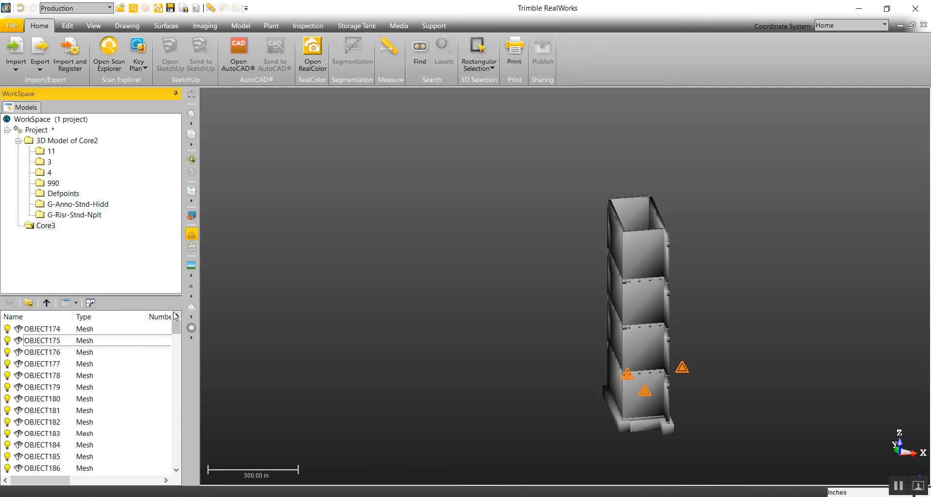
left_click(51, 344)
key("ctrl+a")
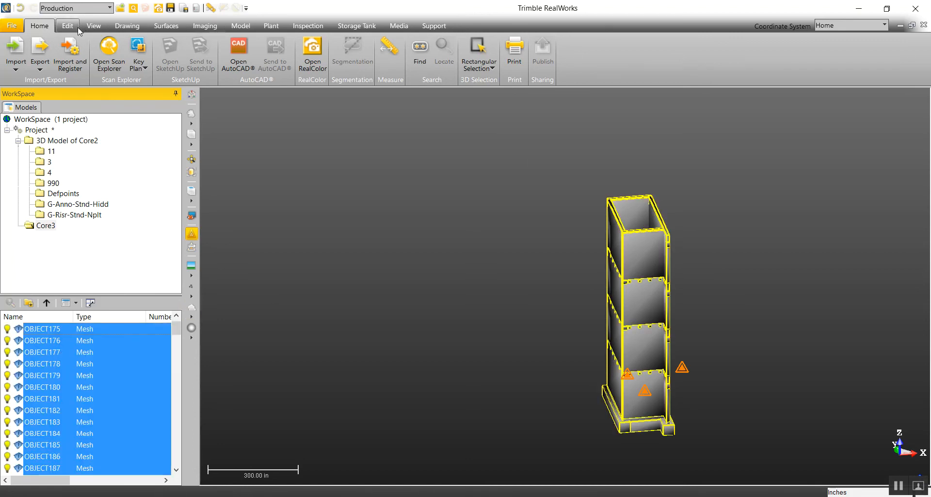
left_click(249, 25)
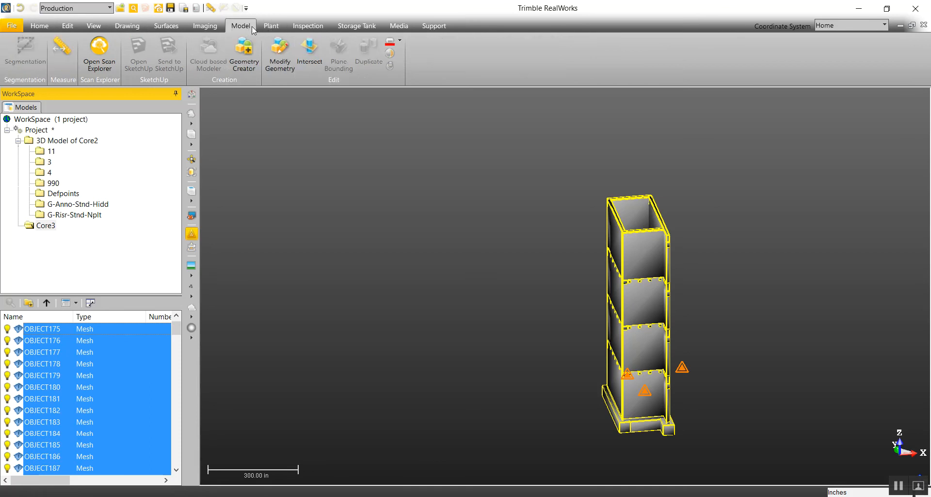
left_click(391, 66)
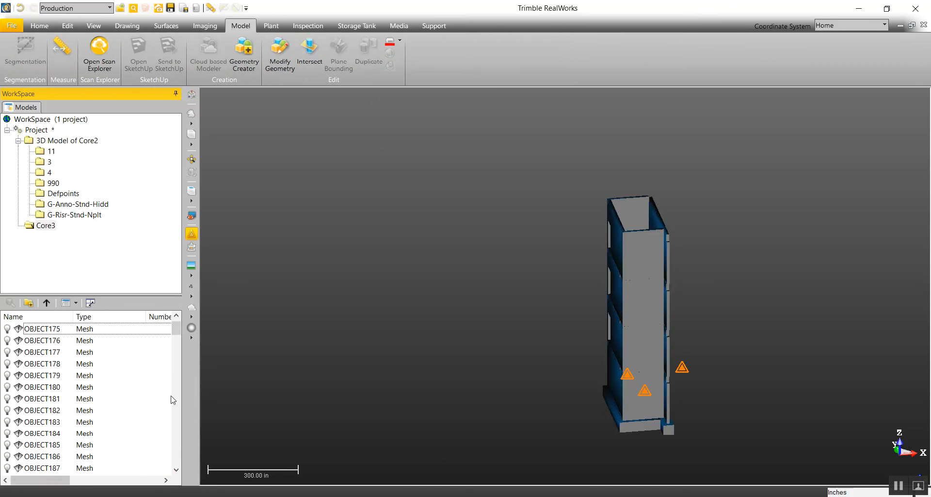
Step: Check the merged mesh OBJECT333 by hiding and showing it, and copy it from the Core3 group to the Project level
left_click_drag(176, 338, 174, 465)
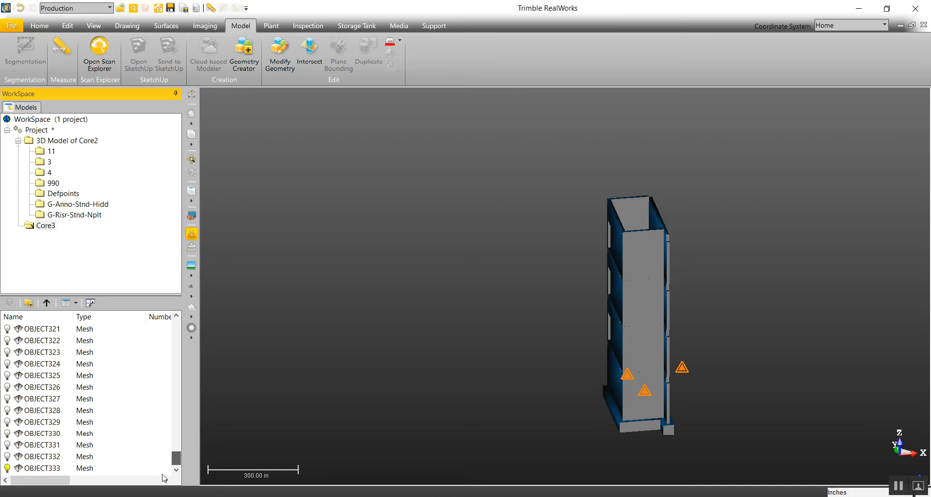
left_click(8, 468)
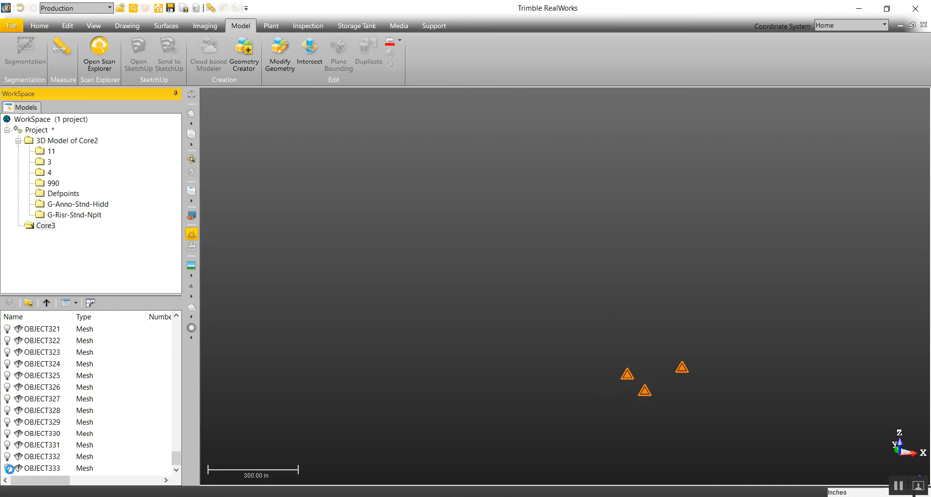
left_click(8, 469)
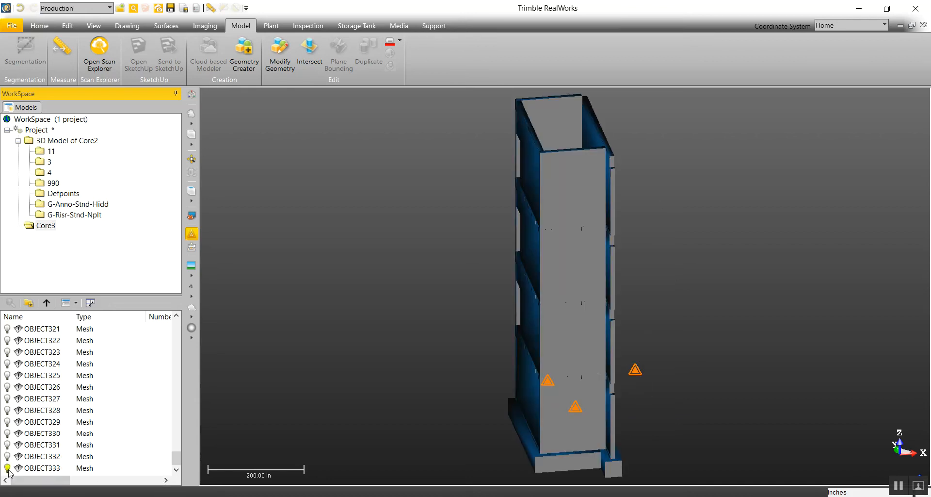
left_click(49, 468)
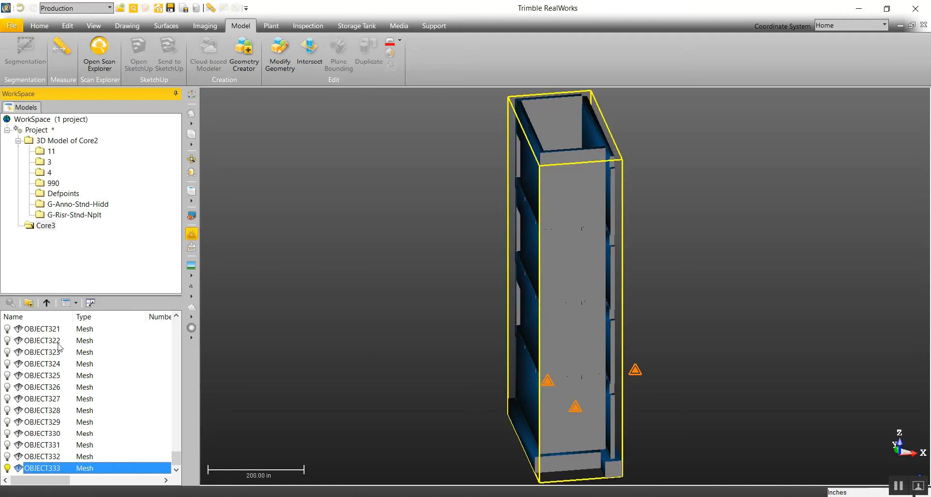
left_click(46, 302)
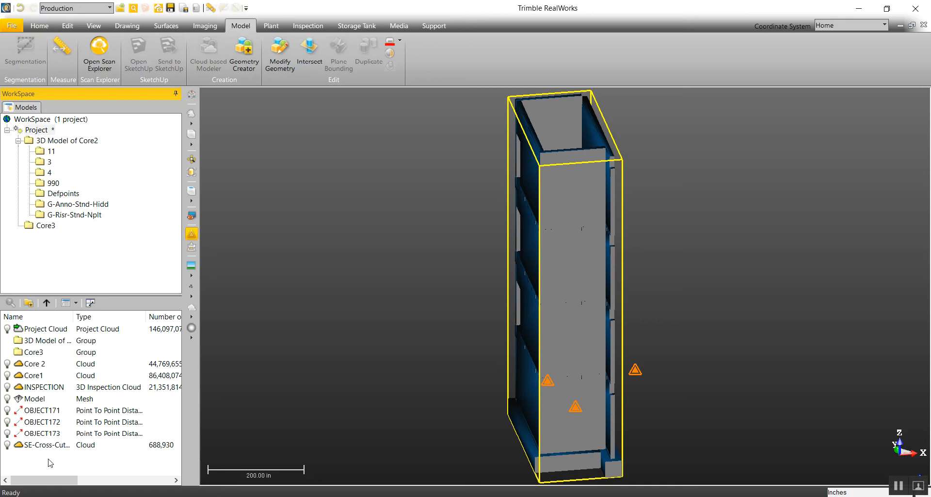
key("ctrl+v")
Step: Check the contents of the Core3 group and delete the group, keeping the copied mesh at the Project level
left_click(33, 353)
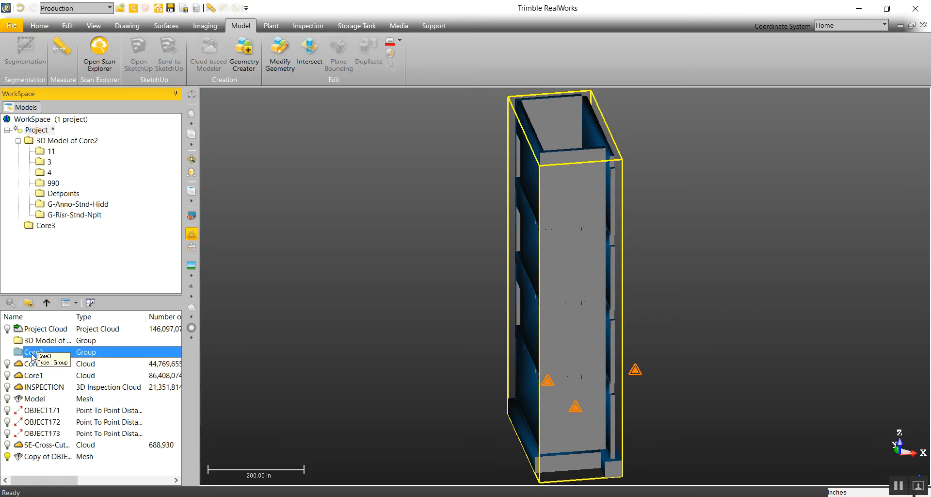
double_click(32, 357)
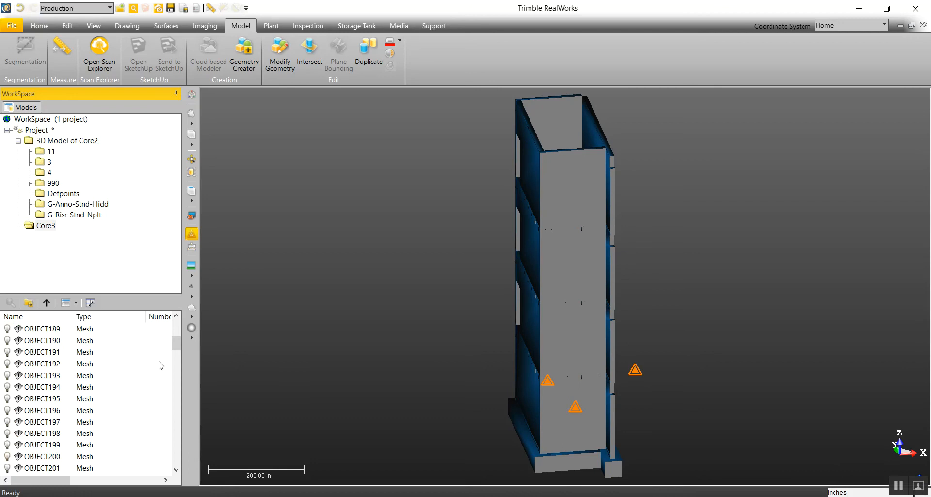
left_click_drag(177, 350, 179, 464)
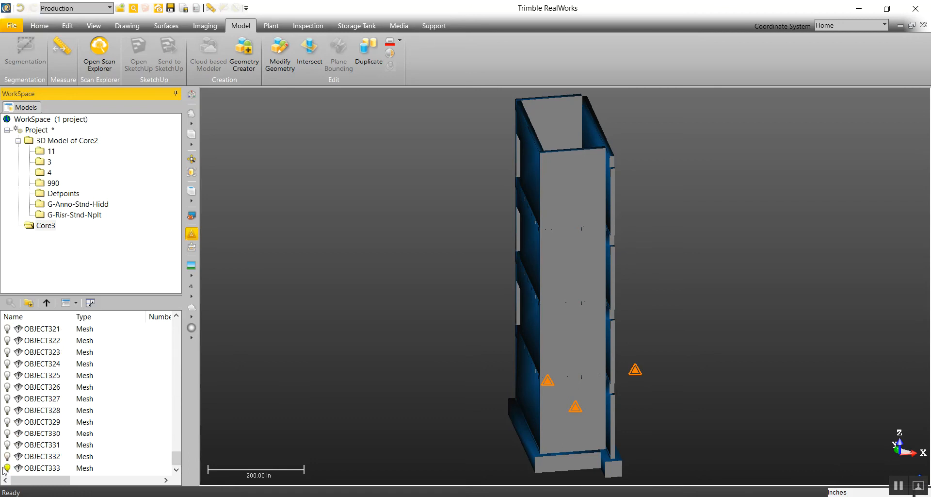
left_click(47, 303)
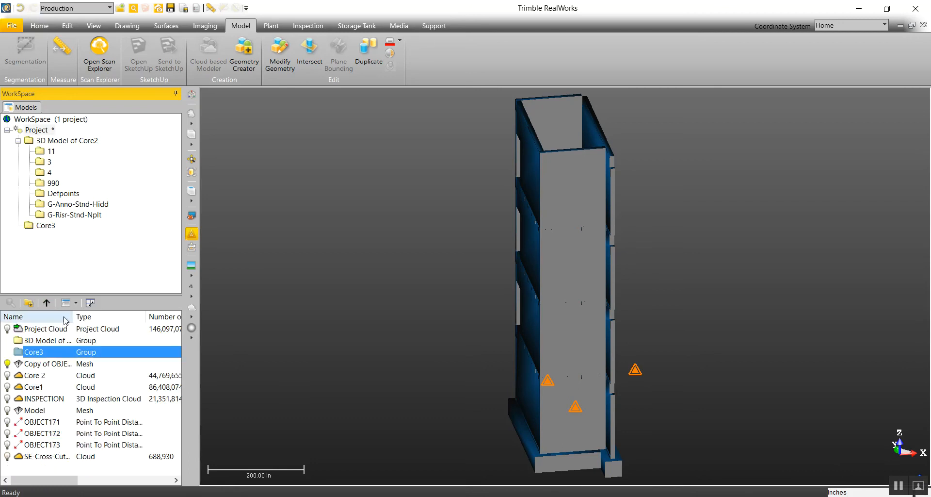
left_click(7, 363)
left_click(7, 364)
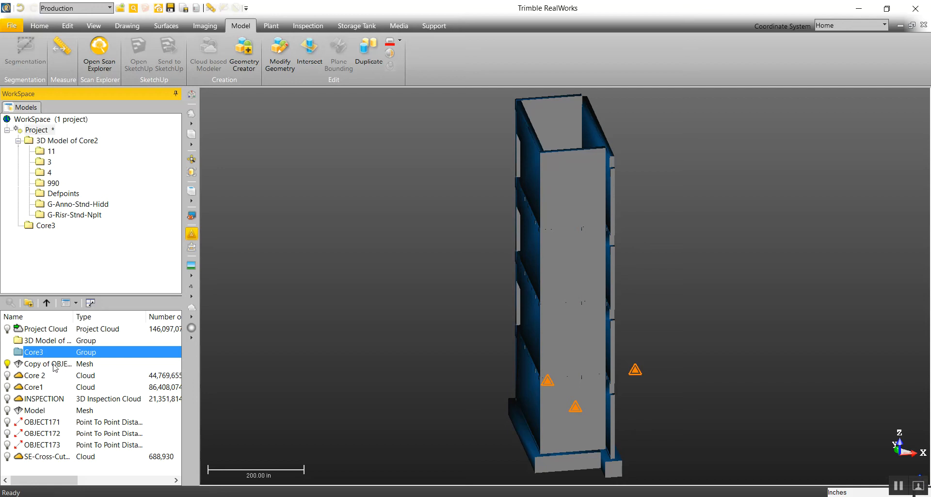
key("Delete")
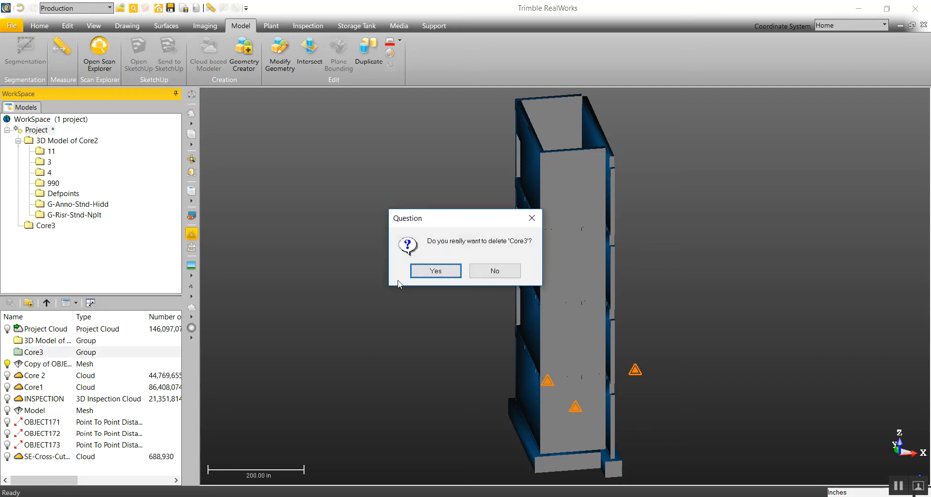
left_click(426, 272)
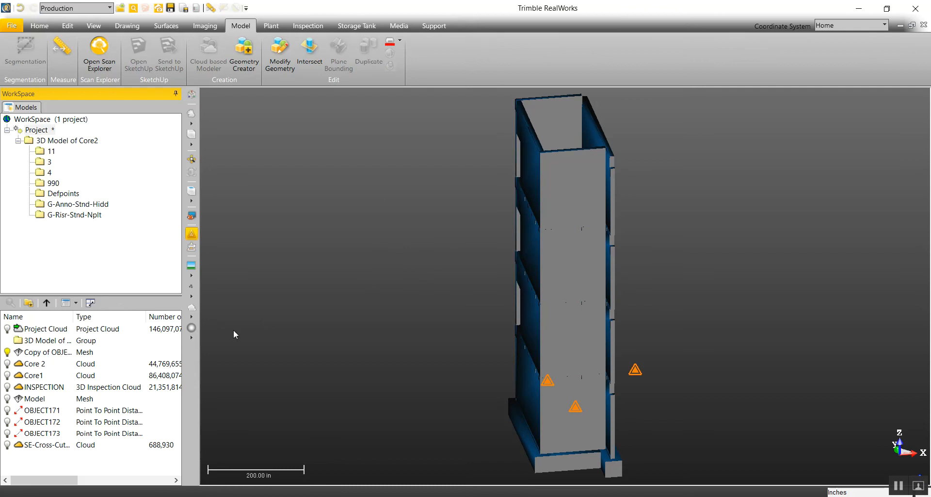
Step: Rename the copied mesh as Model Core
left_click(33, 352)
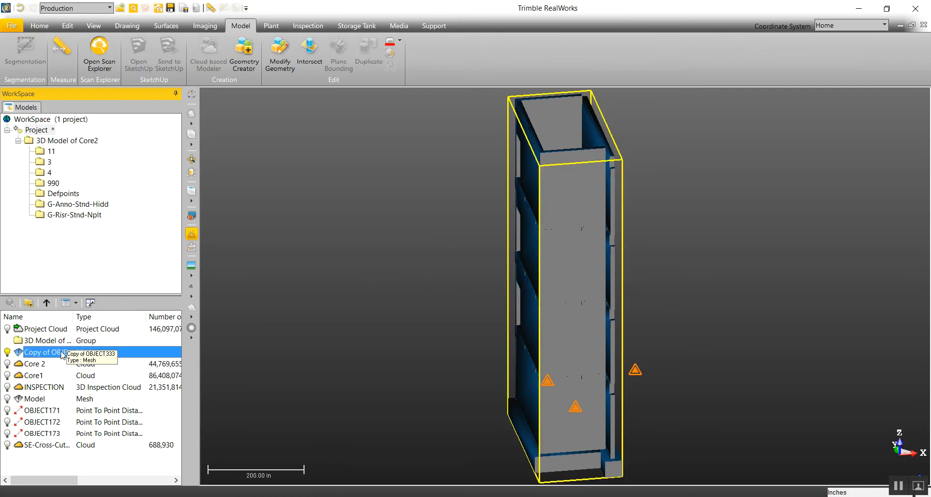
left_click(61, 354)
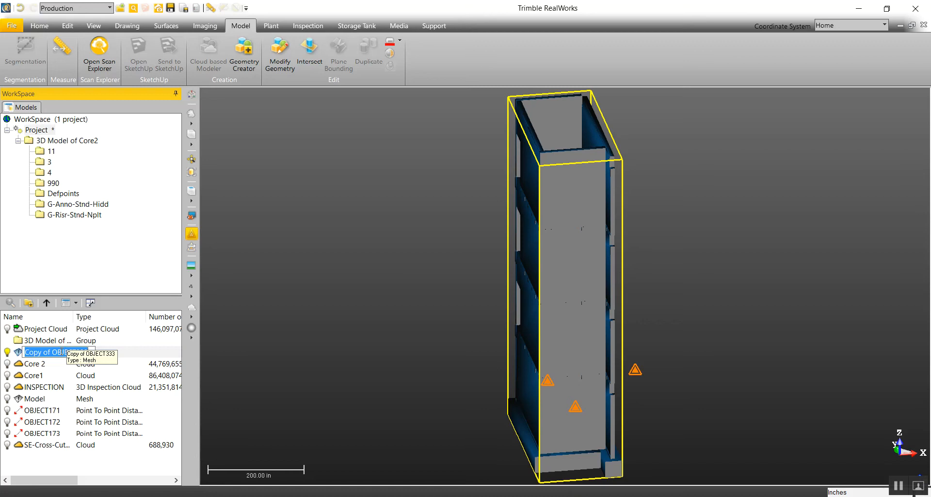
type("Mode")
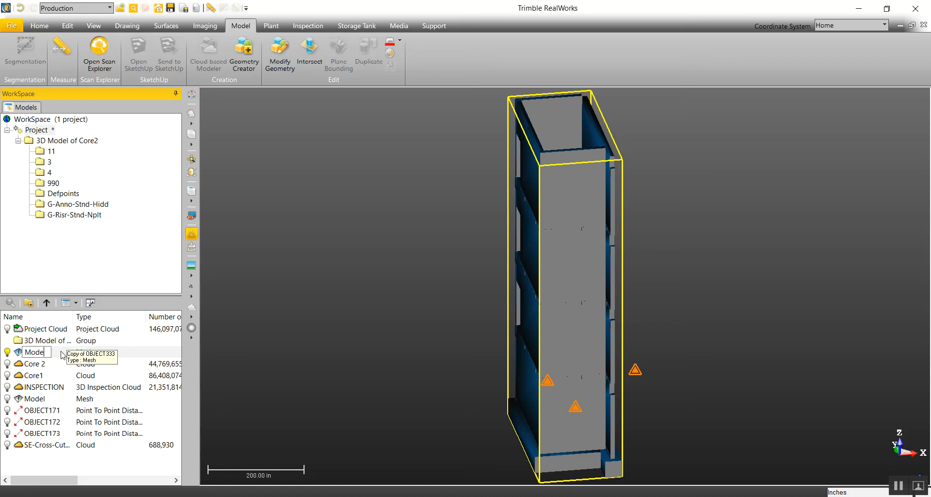
type("l Core")
left_click(420, 316)
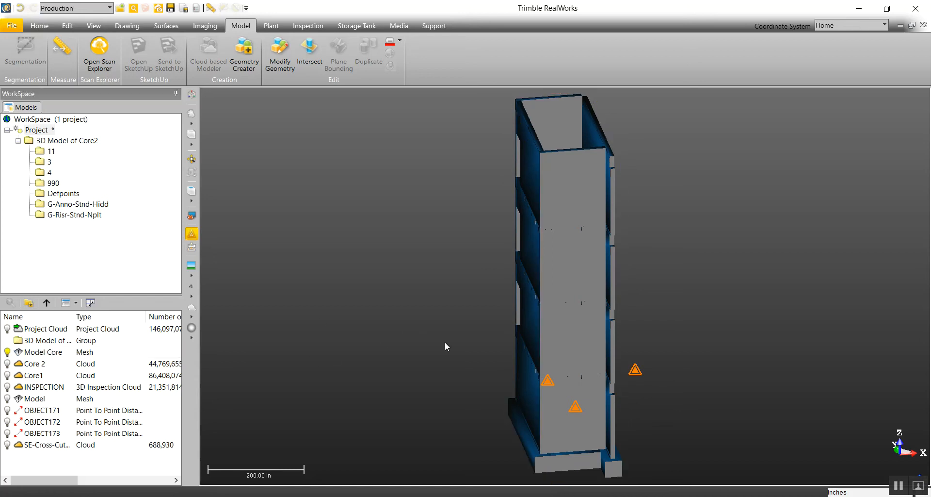
Step: Switch the 3D view to perspective projection and display the Core 2 cloud together with the Model Core mesh
left_click_drag(539, 282, 579, 301)
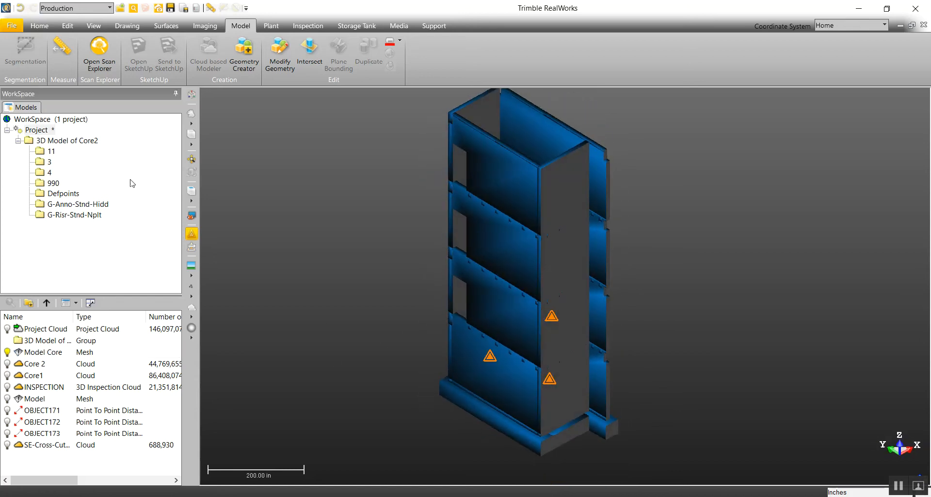
left_click(193, 137)
left_click_drag(551, 248, 429, 231)
middle_click_drag(588, 283, 510, 266)
scroll(511, 266, "down", 2)
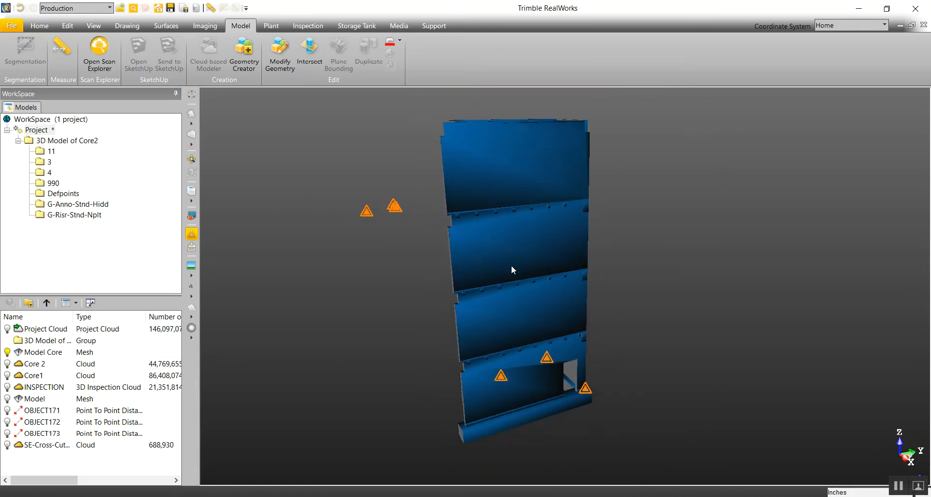
scroll(540, 305, "up", 2)
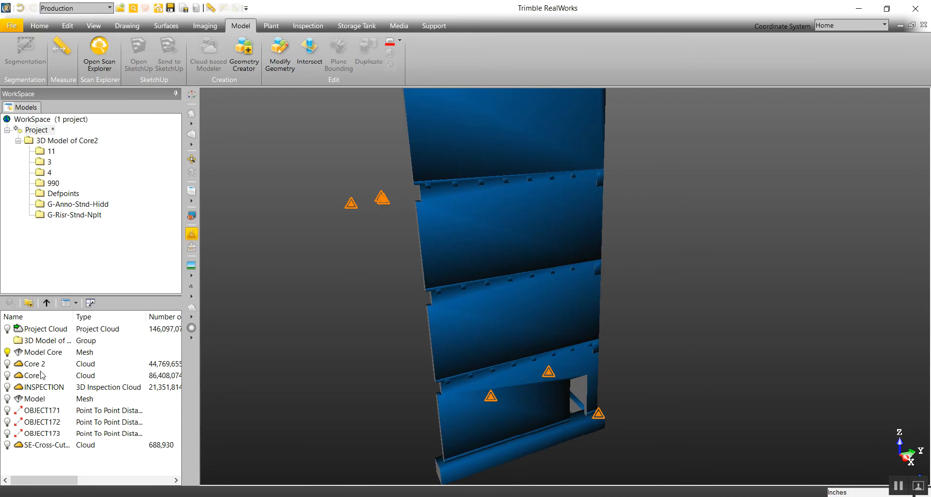
left_click(6, 363)
left_click_drag(571, 277, 479, 333)
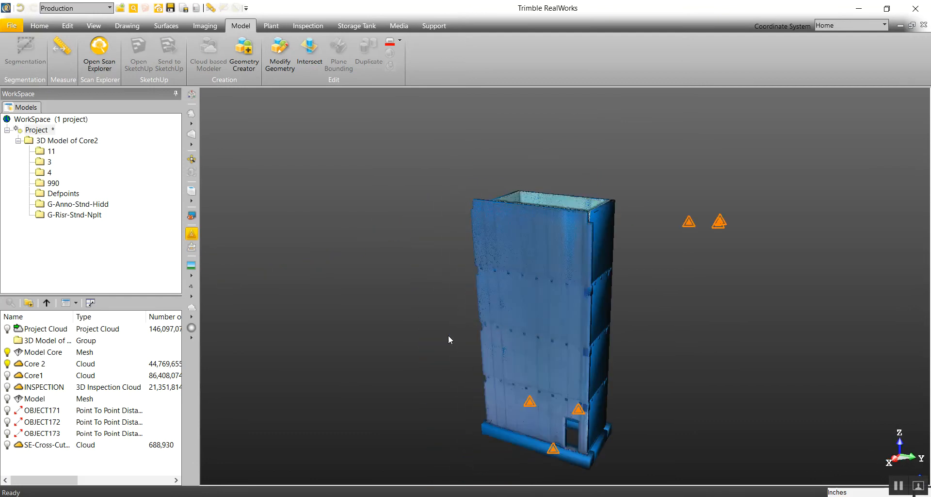
Step: Start a 3D Inspection between the Core 2 cloud and the Model Core mesh, and widen its settings pane
left_click(308, 26)
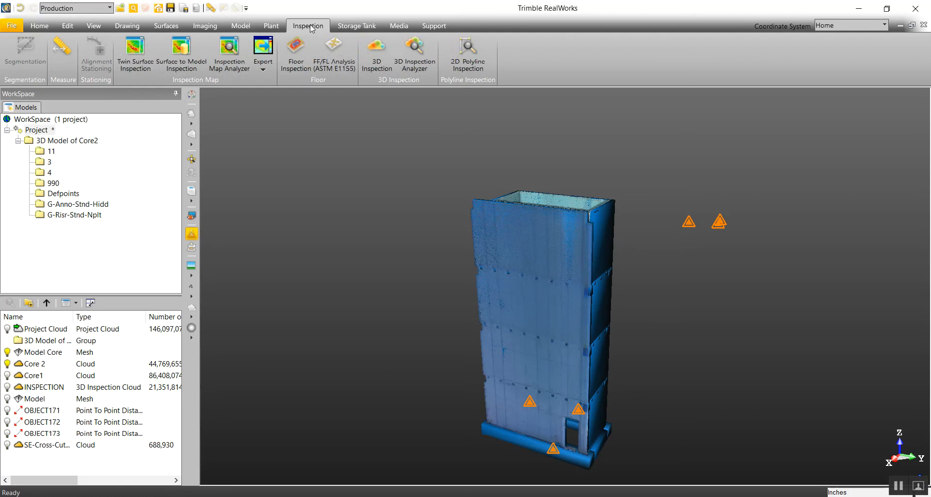
left_click(30, 364)
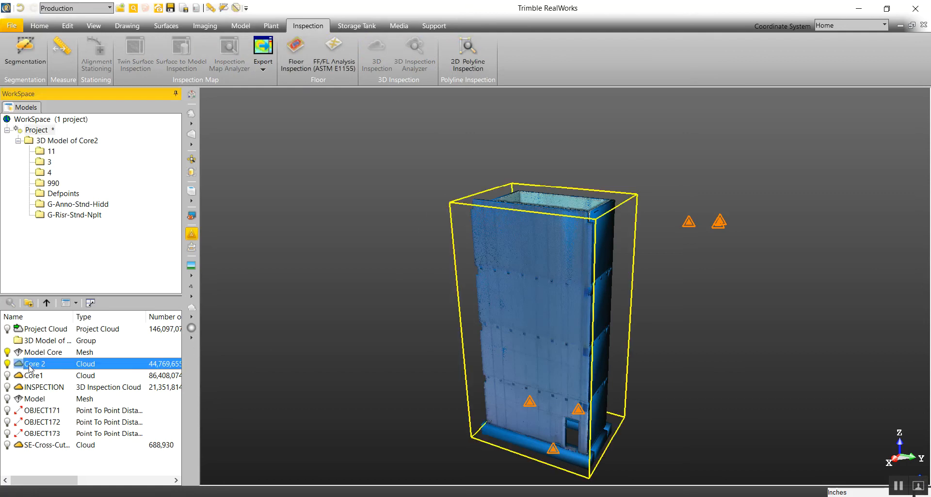
left_click(60, 352, "ctrl")
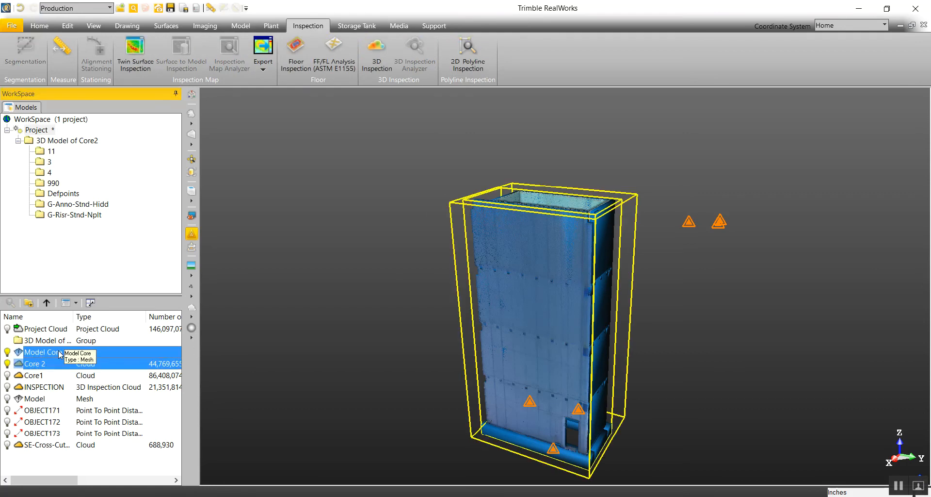
left_click(380, 64)
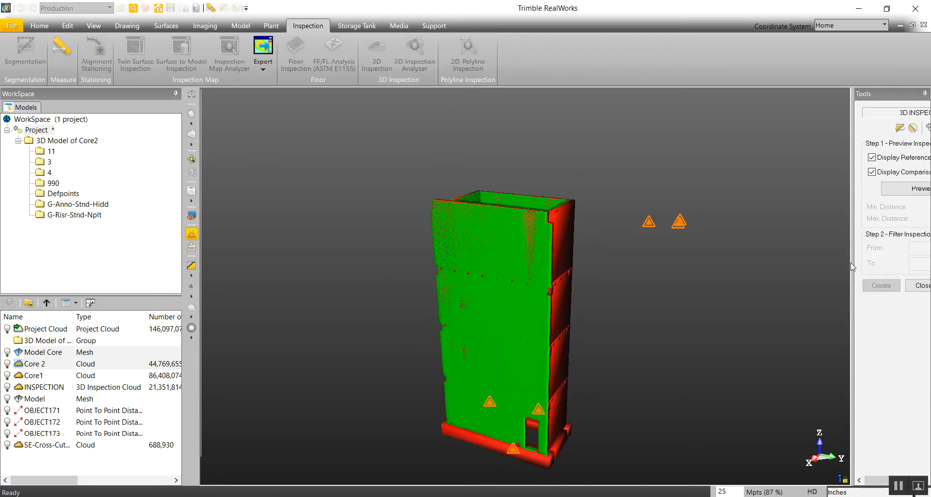
left_click_drag(853, 262, 655, 261)
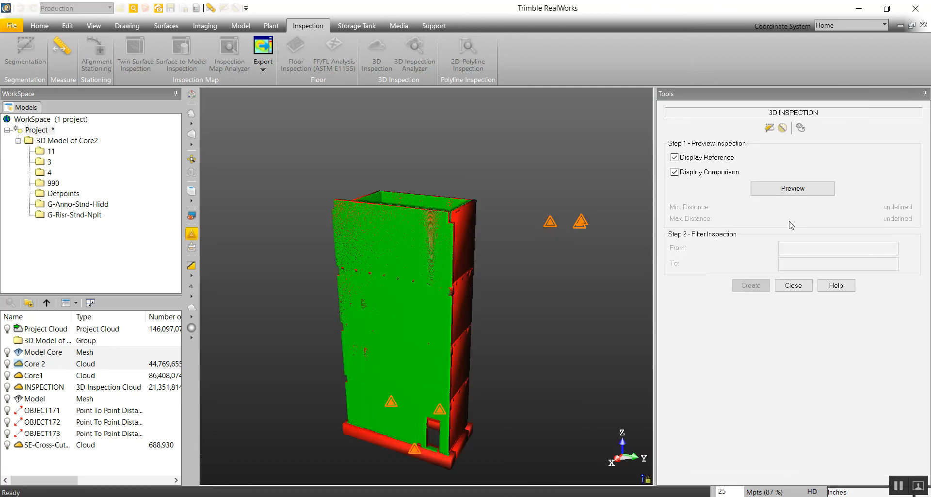
Step: Compare the clouds with the reference hidden and shown, and generate the 3D Inspection preview
left_click(675, 158)
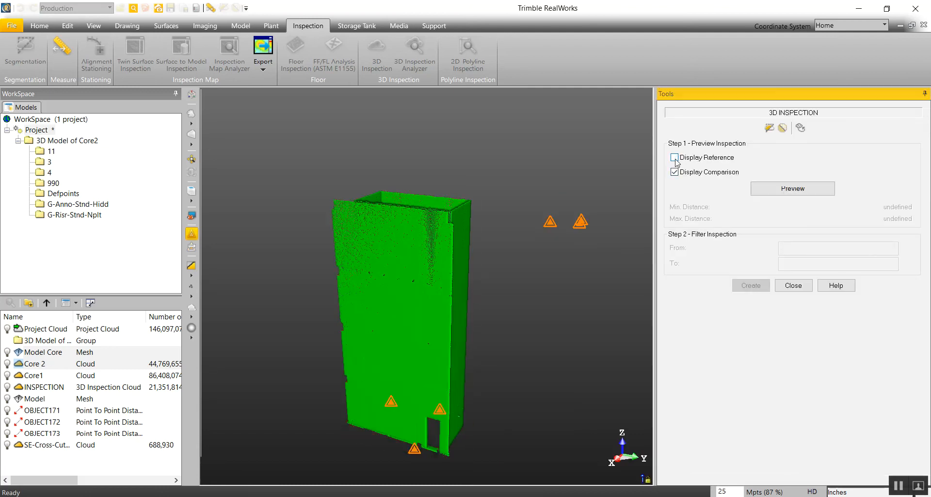
left_click(674, 158)
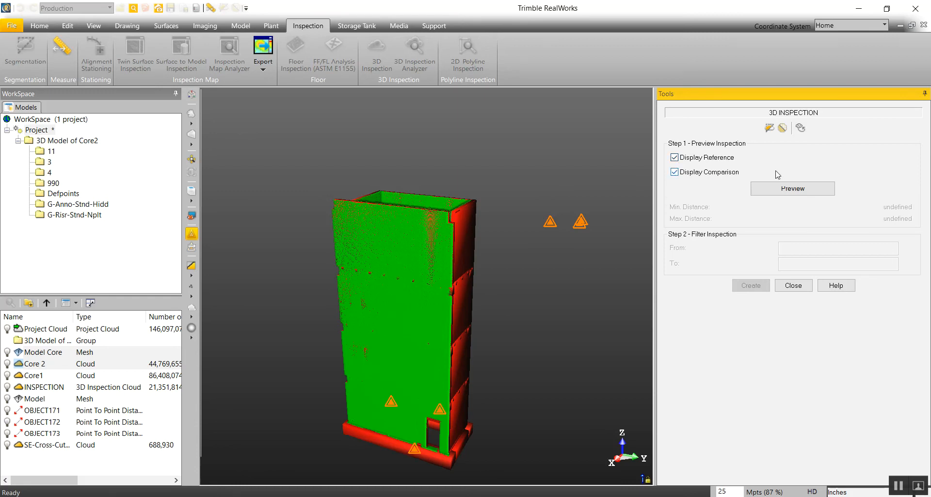
left_click(772, 193)
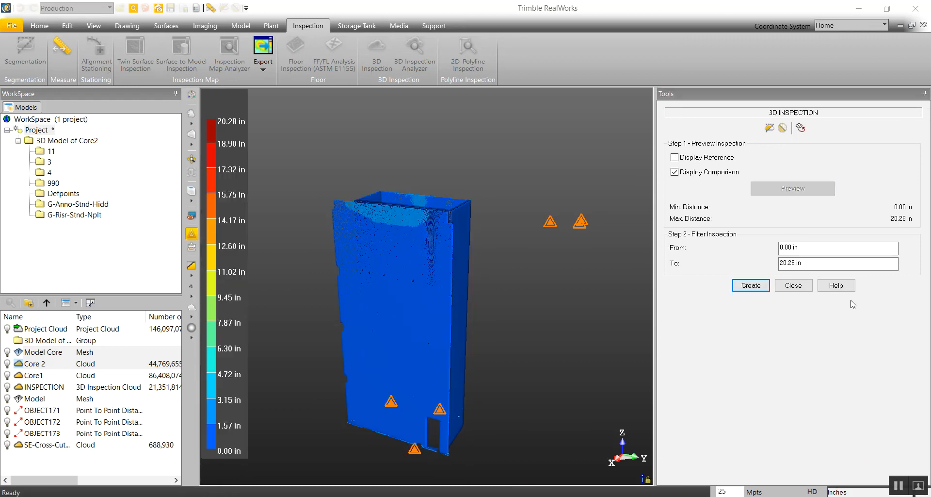
Step: Display the reference model with the coloured inspection preview and examine the area around the lower door opening
mouse_move(443, 335)
left_mouse_down()
mouse_move(391, 329)
mouse_move(449, 362)
mouse_move(482, 327)
mouse_move(464, 316)
mouse_move(403, 315)
mouse_move(470, 326)
left_mouse_up()
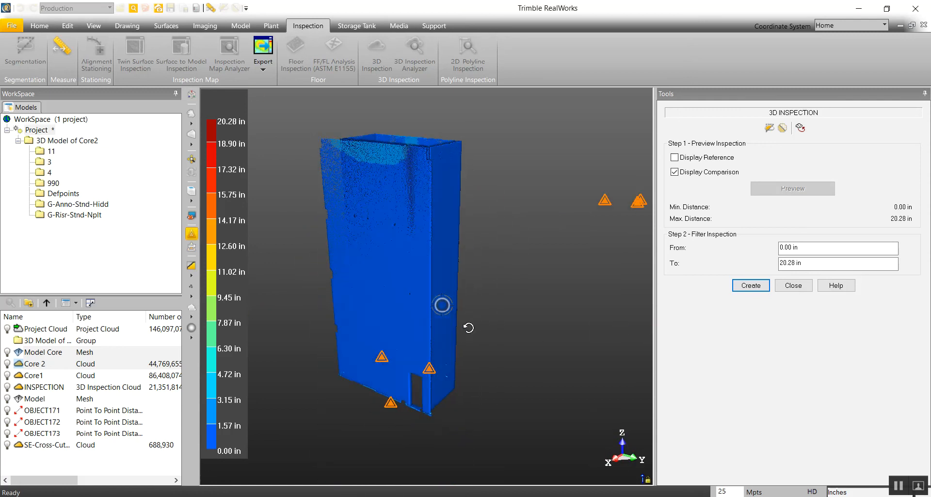
left_click(674, 157)
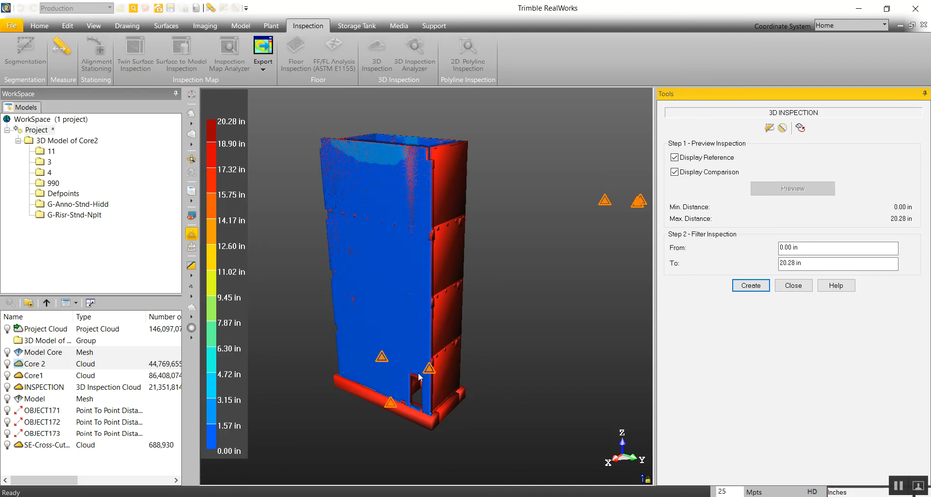
scroll(390, 401, "up", 5)
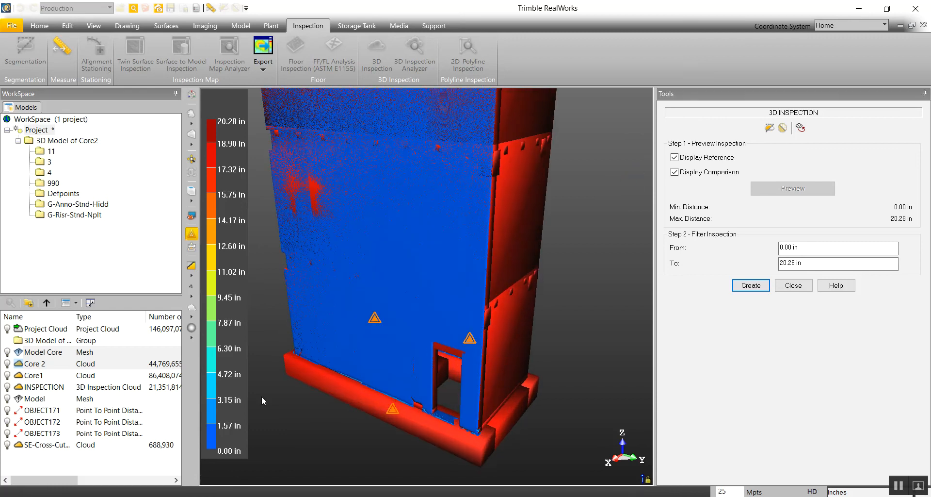
Step: Set the upper distance of the inspection filter to 3 in
scroll(365, 387, "down", 3)
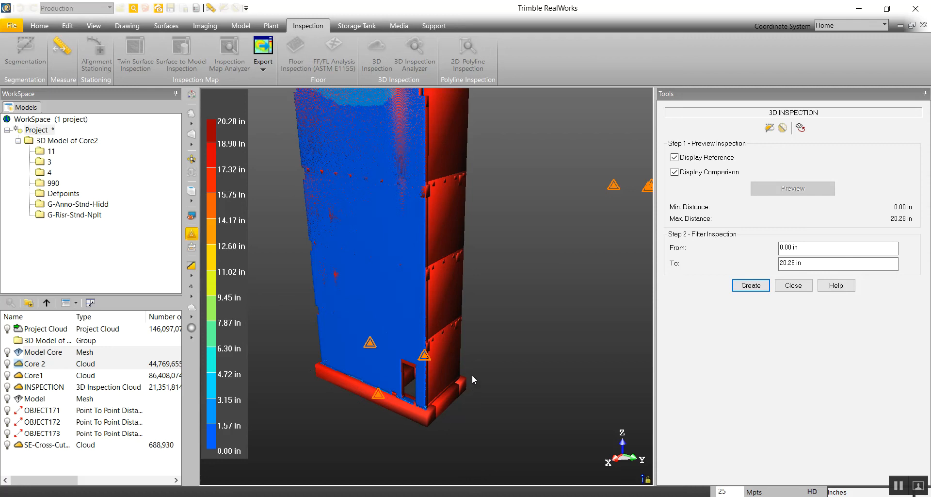
mouse_move(381, 224)
left_mouse_down()
mouse_move(426, 346)
mouse_move(410, 268)
left_mouse_up()
middle_click_drag(412, 328, 406, 294)
scroll(406, 295, "down", 2)
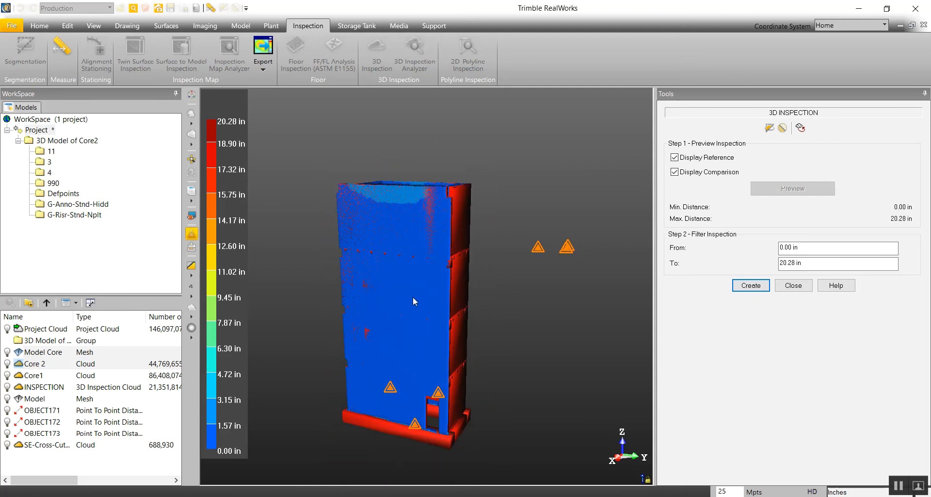
left_click(811, 265)
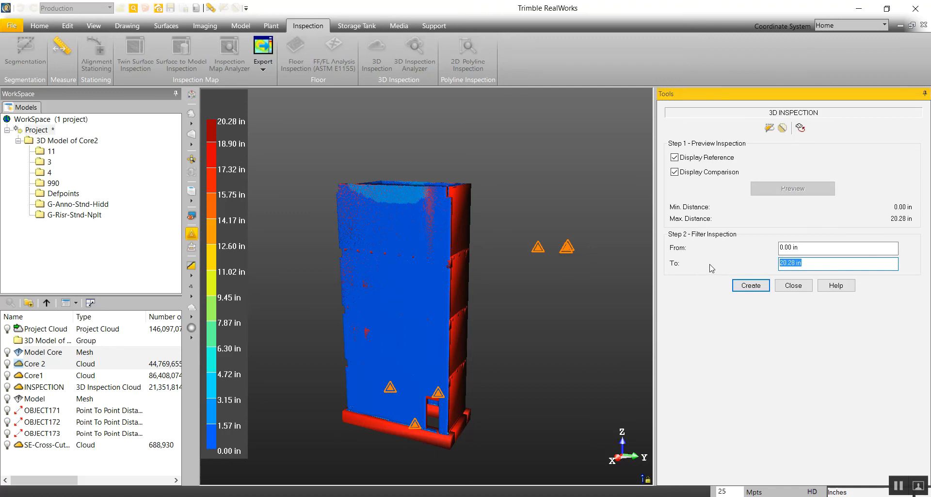
type("3")
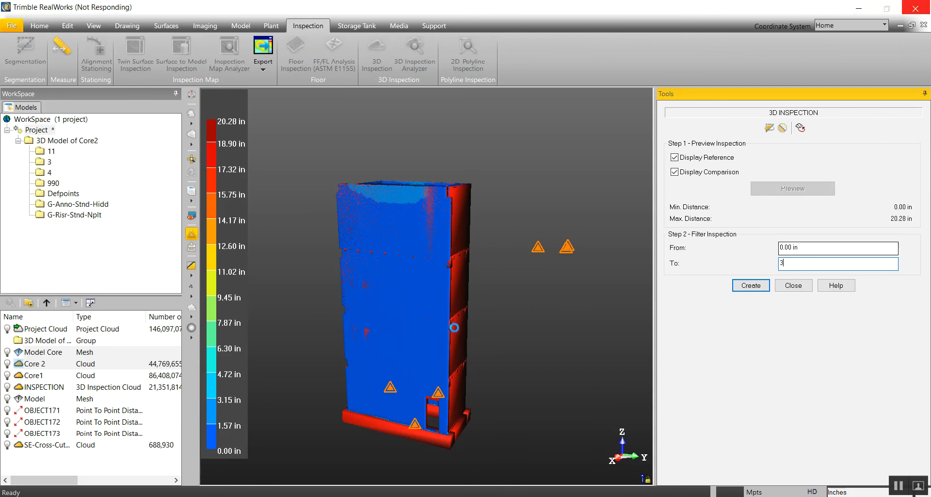
Step: Examine the filtered deviation colours on the core walls from several sides, hiding the reference model
mouse_move(459, 327)
left_mouse_down()
mouse_move(434, 327)
mouse_move(458, 334)
left_mouse_up()
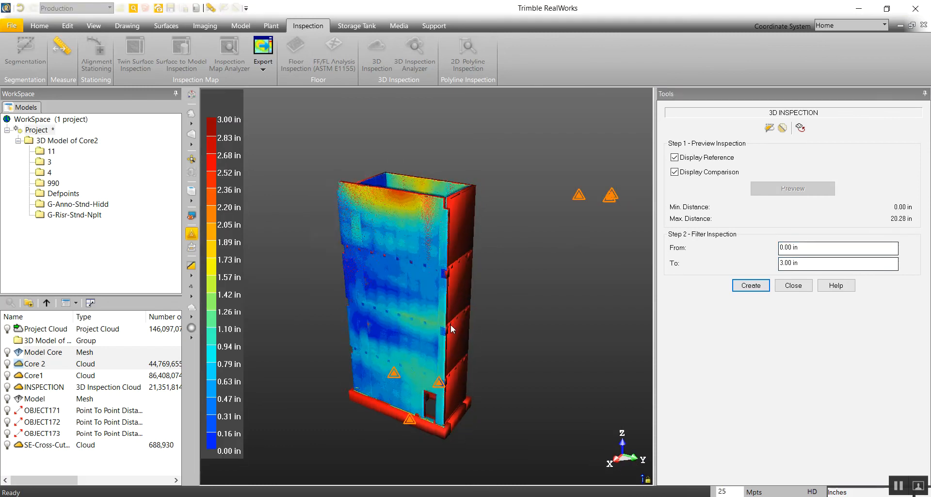
scroll(431, 167, "up", 3)
scroll(383, 246, "up", 2)
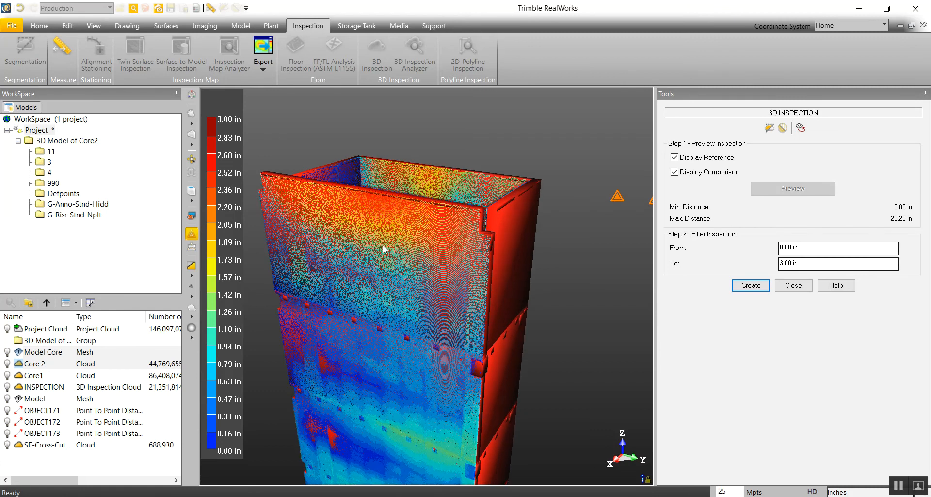
scroll(416, 254, "down", 5)
left_click_drag(404, 322, 496, 324)
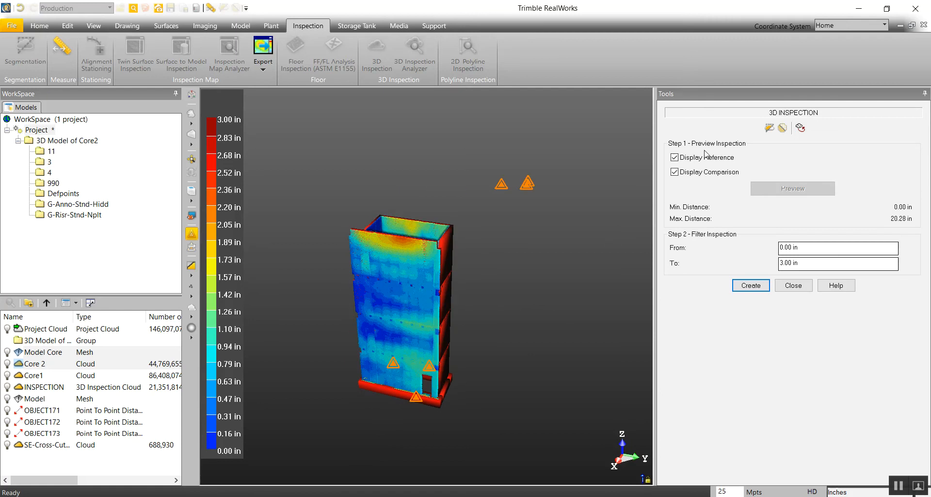
left_click(675, 158)
left_click_drag(421, 258, 326, 315)
scroll(364, 304, "up", 3)
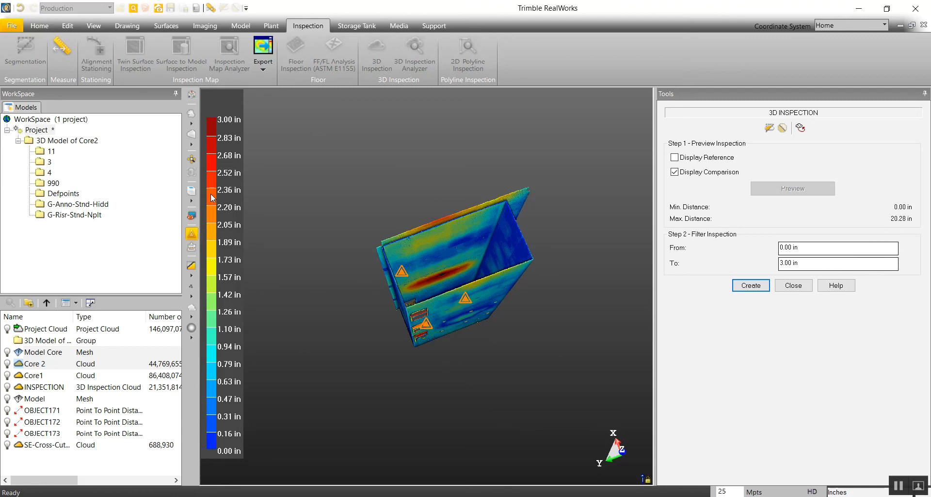
left_click_drag(385, 296, 404, 303)
middle_click_drag(428, 280, 457, 226)
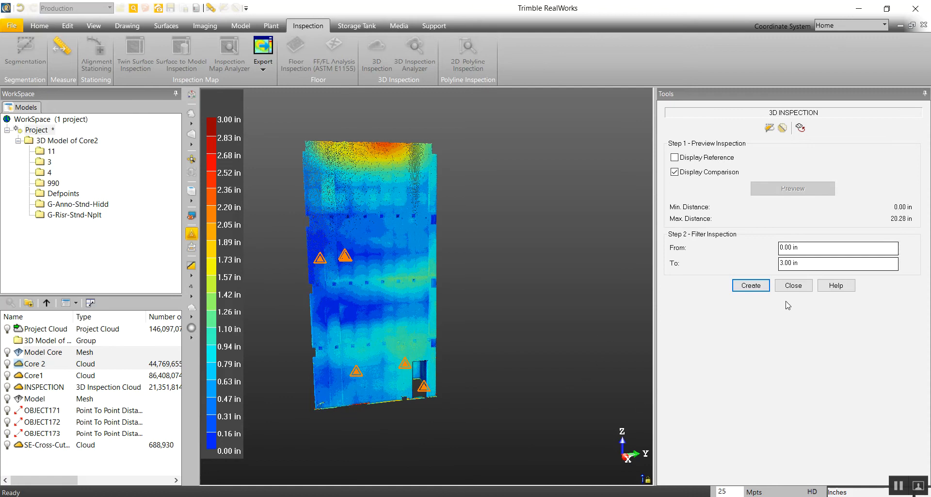
Step: Create the 3D inspection cloud, and hide the Model Core mesh and the Core 2 cloud
left_click(749, 285)
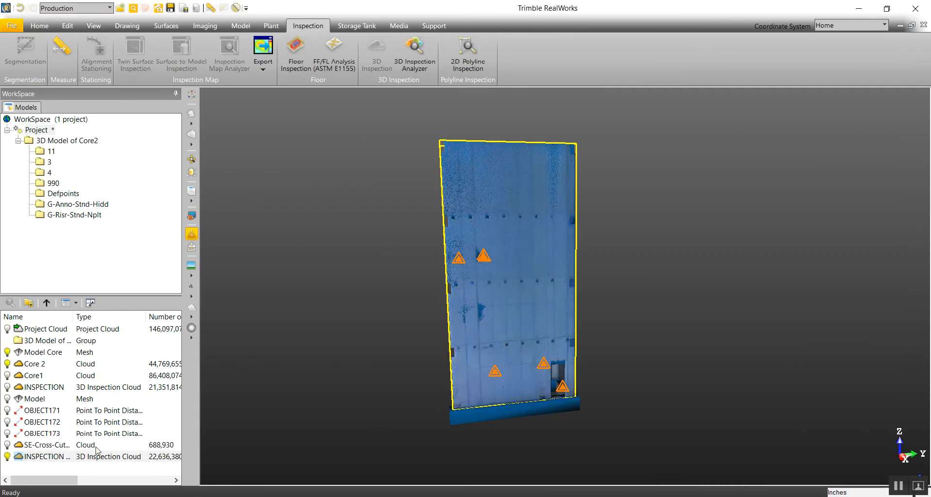
left_click_drag(480, 298, 444, 307)
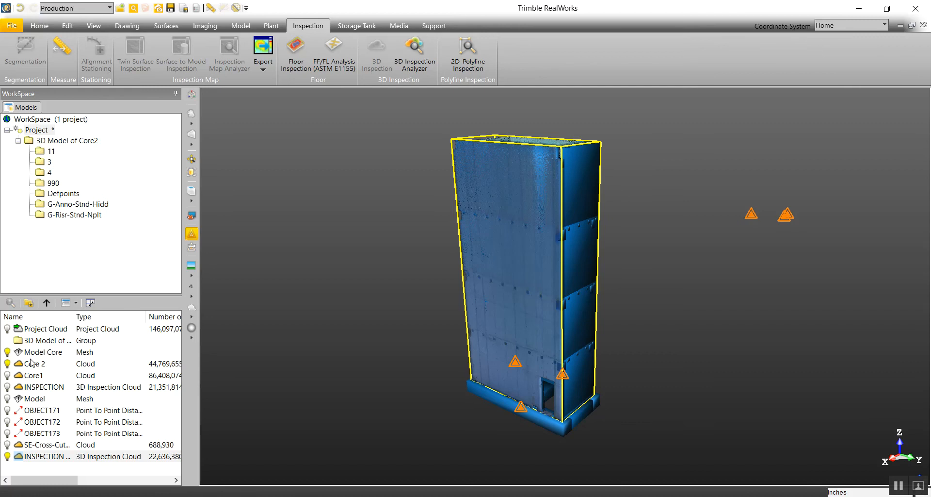
left_click(7, 353)
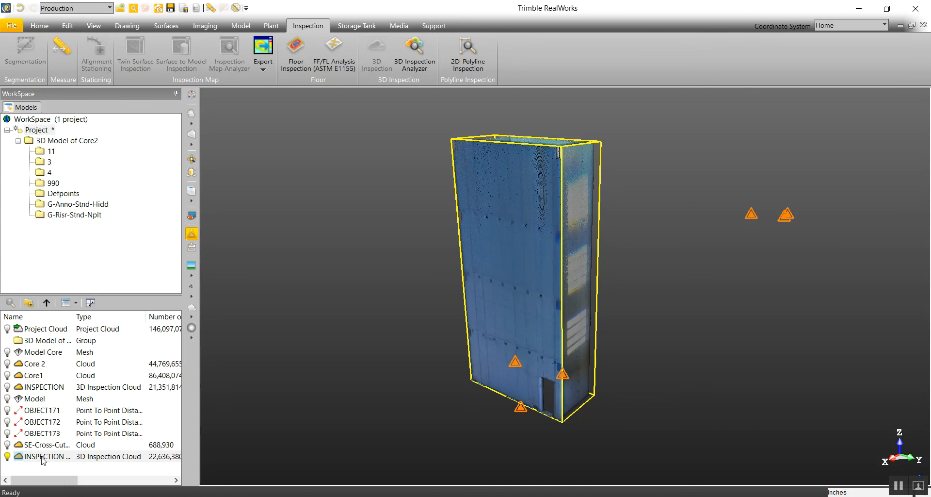
left_click_drag(576, 265, 509, 269)
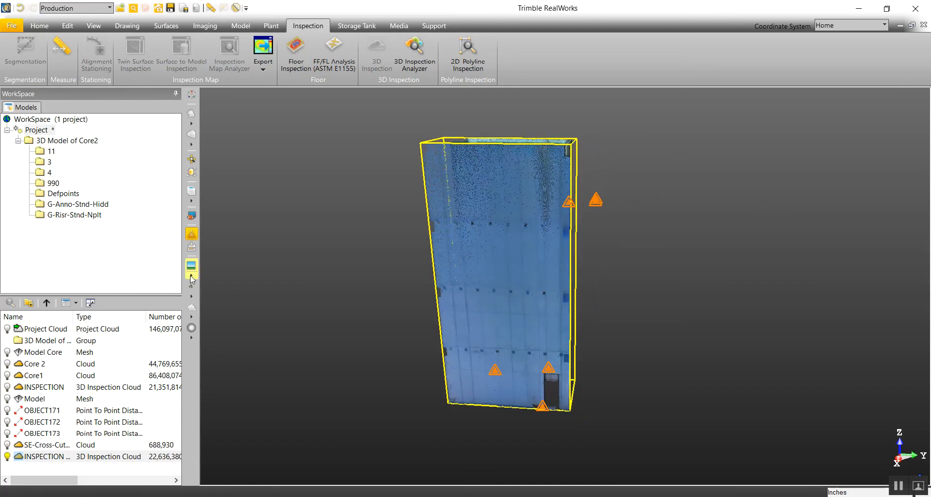
Step: Render the new inspection cloud in its deviation colours and examine the other sides of the core
left_click(192, 276)
left_click(222, 297)
left_click_drag(473, 291, 286, 310)
left_click_drag(542, 285, 335, 303)
middle_click_drag(502, 290, 482, 250)
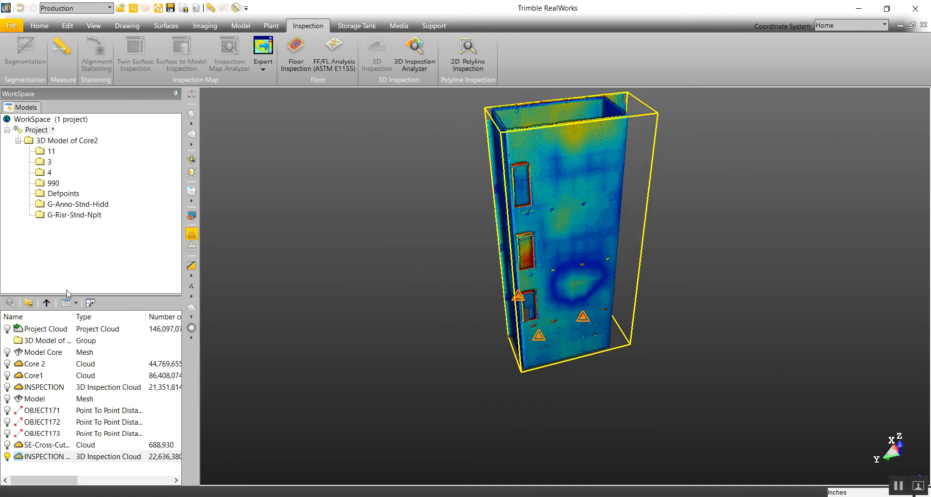
Step: Display the Model mesh with the inspection cloud and place a limit box around the core's upper end
left_click(7, 398)
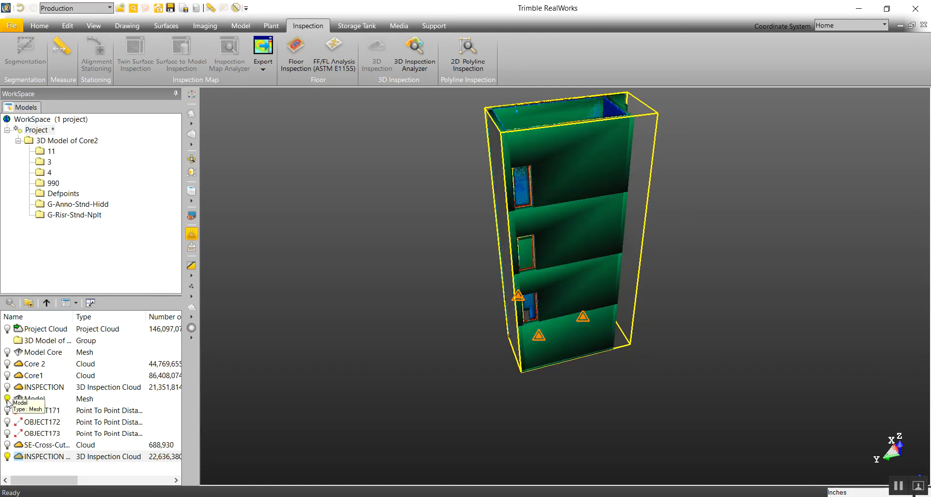
left_click(191, 94)
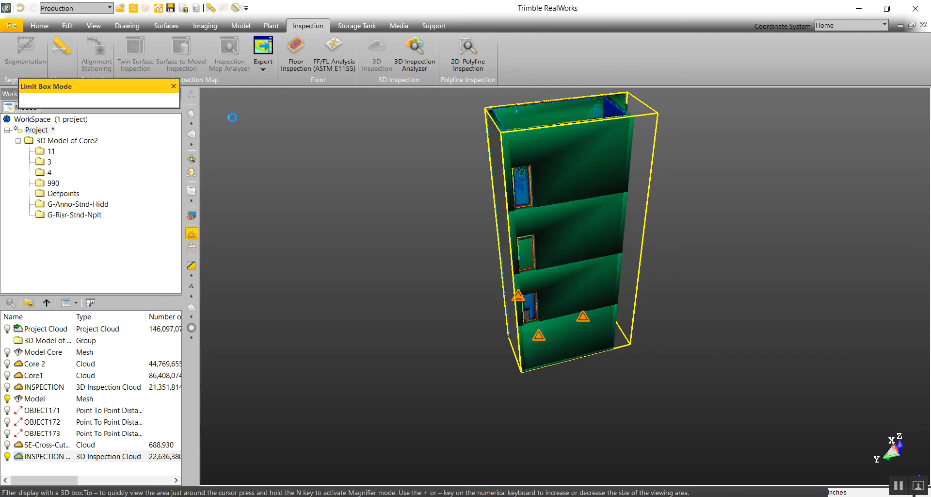
left_click_drag(507, 302, 665, 295)
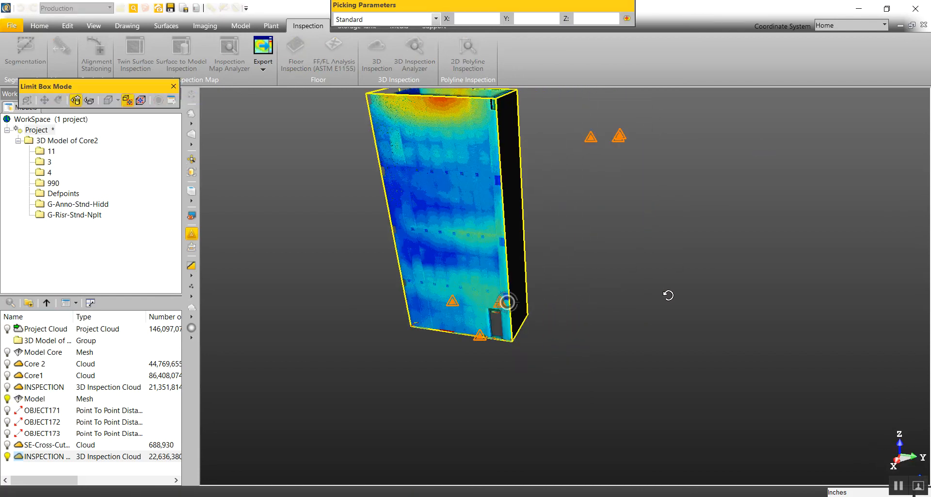
left_click_drag(460, 192, 462, 322)
left_click(458, 270)
left_click(447, 273)
left_click_drag(563, 359, 609, 297)
scroll(609, 297, "up", 3)
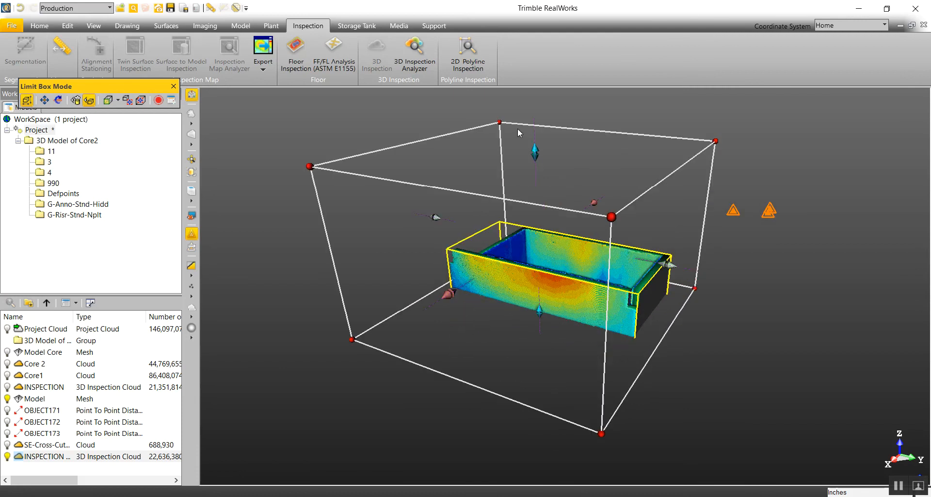
Step: Lower the limit box's top face to leave a thin horizontal slice, and move the box up to the core's top edge
left_click_drag(535, 150, 574, 290)
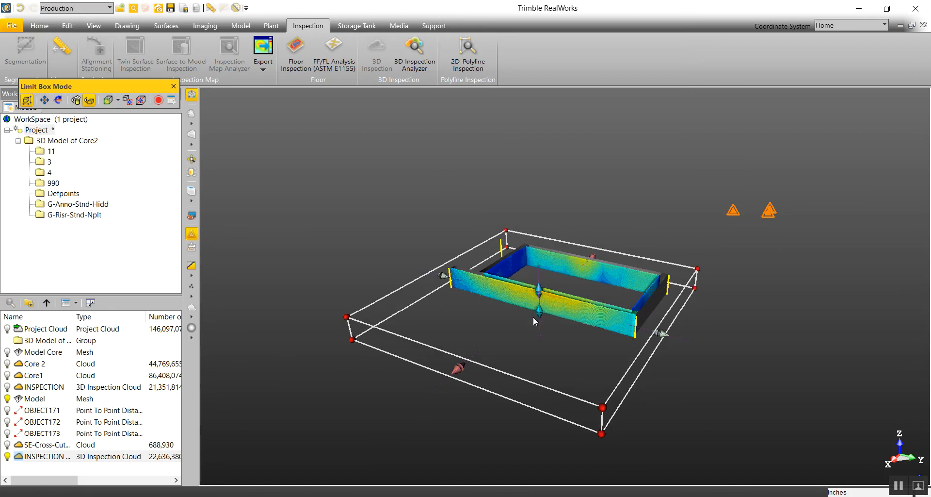
left_click(45, 100)
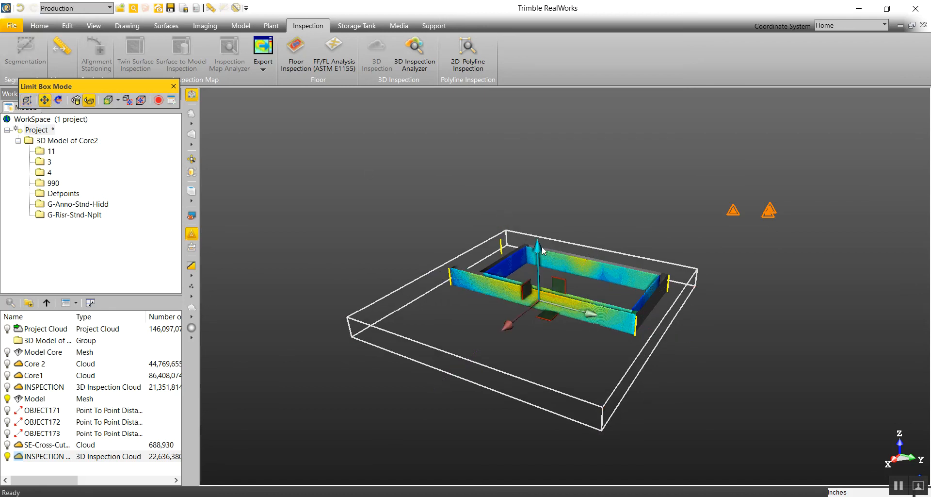
left_click_drag(539, 250, 542, 225)
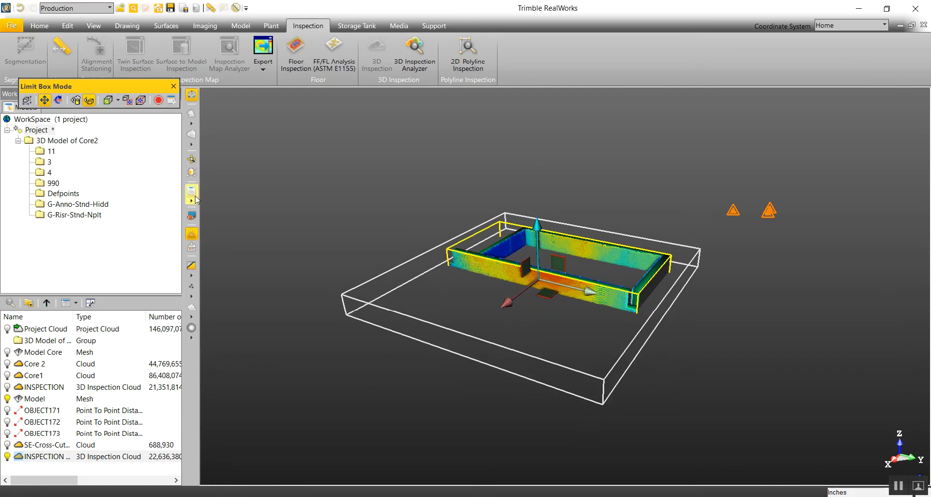
Step: Switch the view to parallel projection and look straight down on the slice to compare walls and scan
left_click(191, 135)
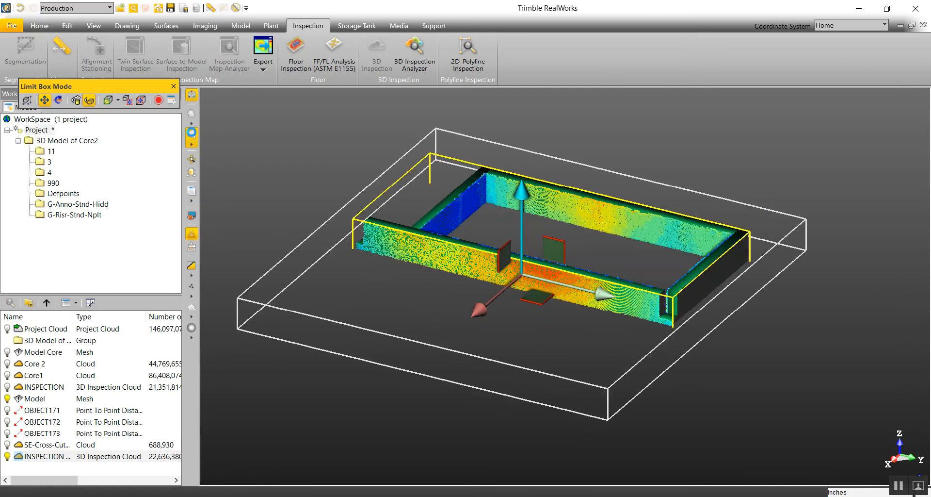
left_click(191, 191)
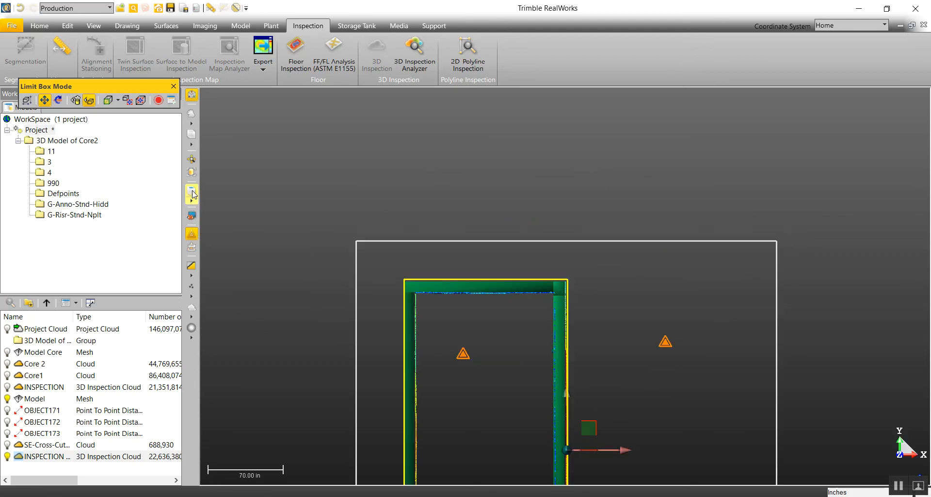
middle_click_drag(557, 316, 557, 48)
scroll(587, 144, "up", 3)
scroll(547, 192, "up", 2)
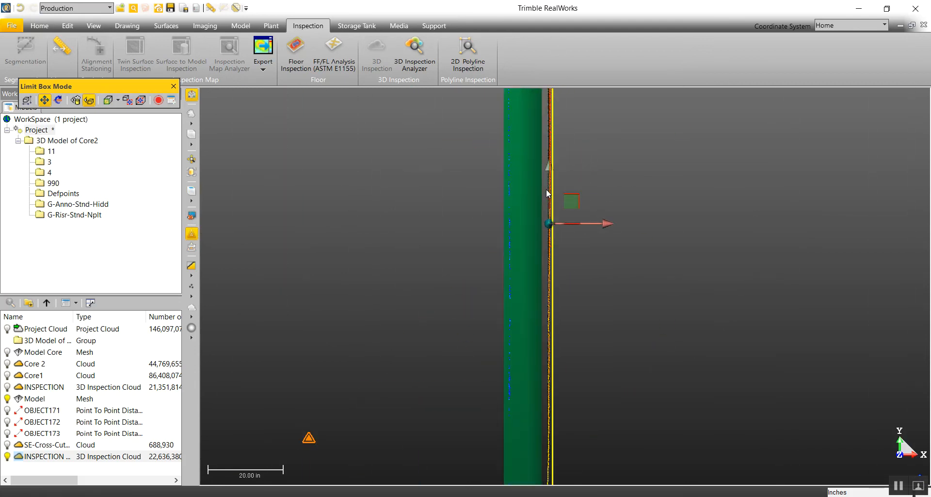
scroll(537, 189, "down", 2)
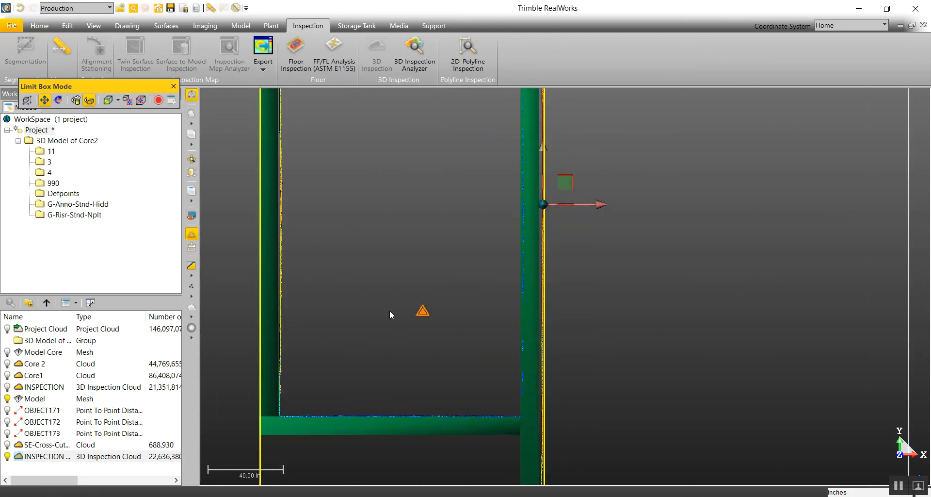
Step: View the slice face-on from two sides of the limit box, return to the top view, and hide the box outline
left_click(107, 101)
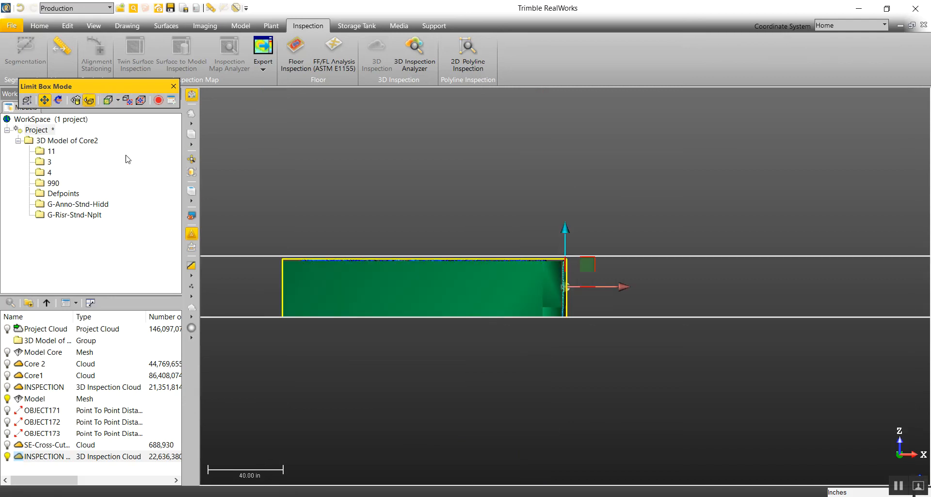
left_click(108, 102)
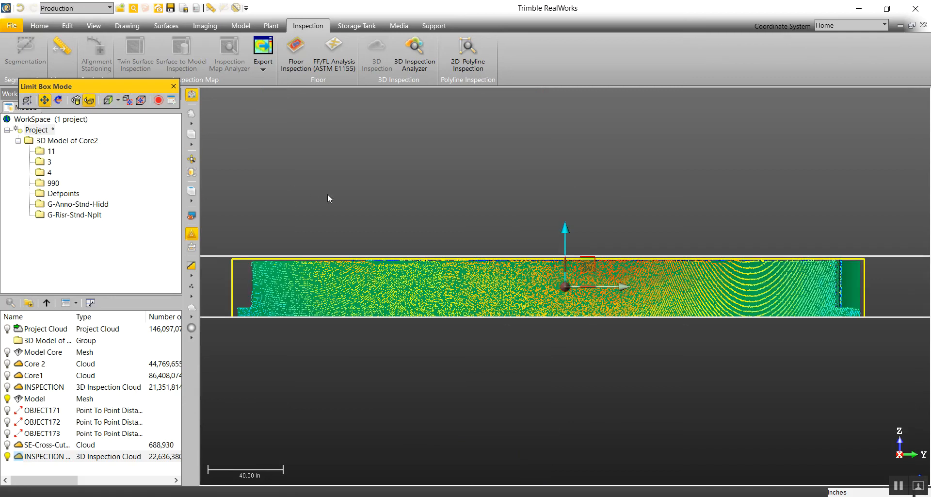
scroll(392, 200, "down", 2)
left_click_drag(393, 200, 393, 188)
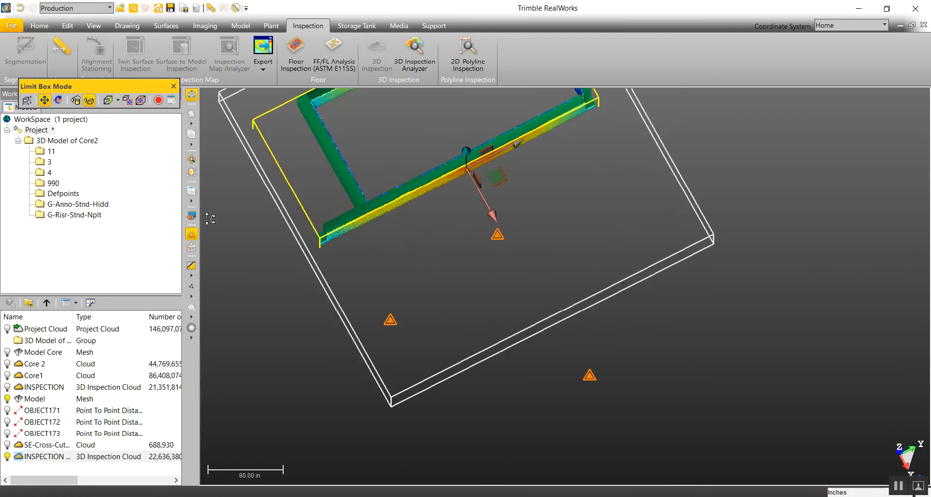
left_click(191, 193)
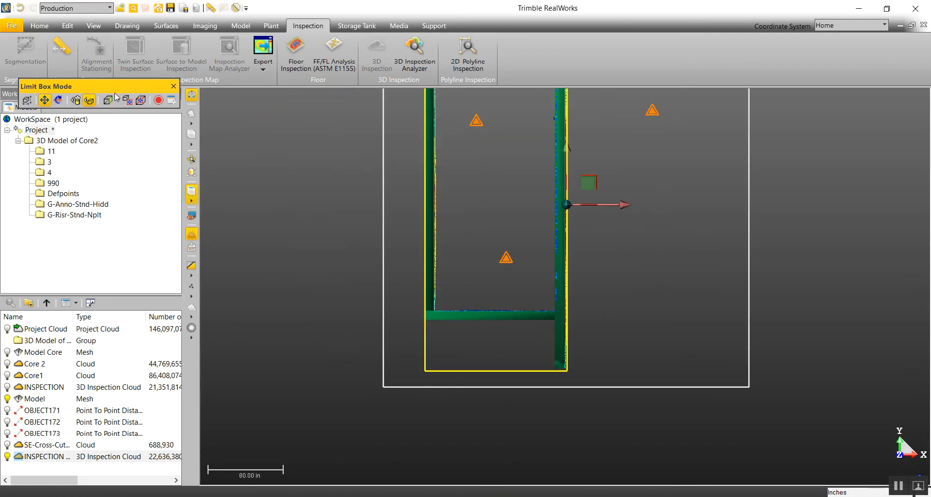
left_click(90, 101)
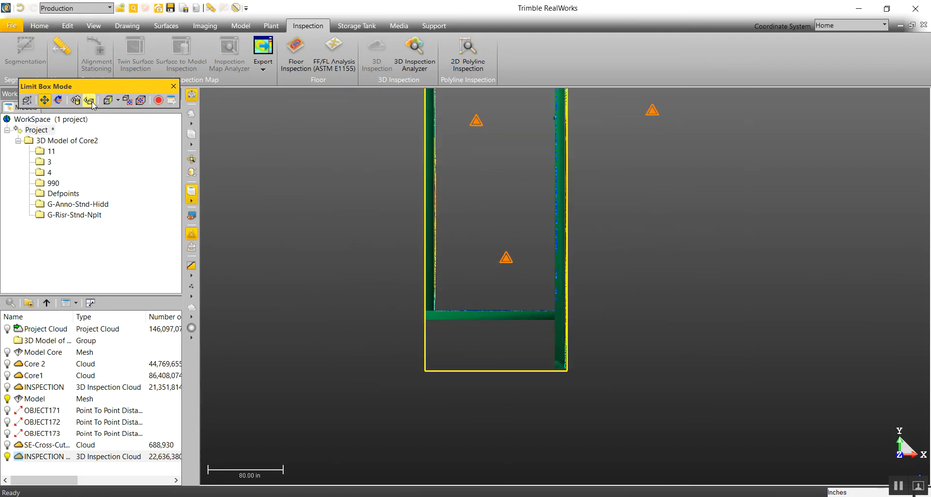
Step: Examine the offset between the Model mesh's walls and the coloured inspection points along the slice
scroll(511, 311, "up", 6)
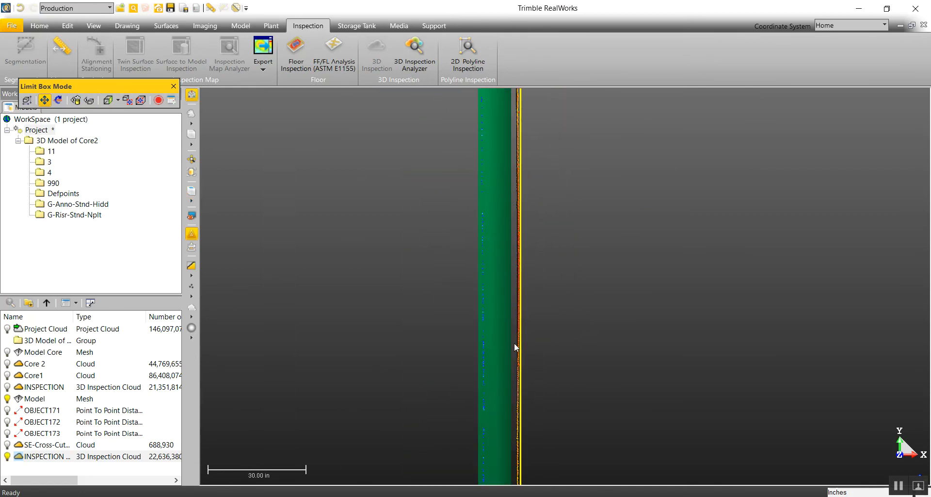
scroll(511, 382, "down", 4)
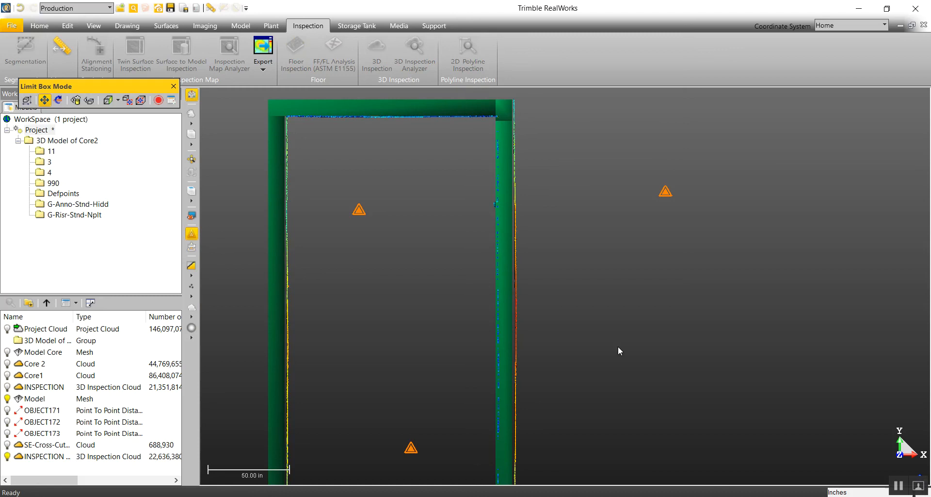
scroll(386, 116, "up", 4)
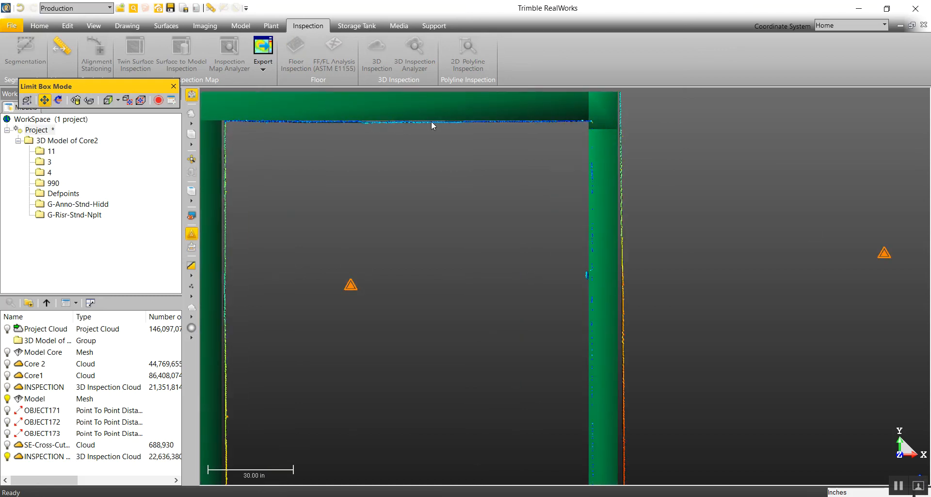
middle_click_drag(296, 130, 385, 150)
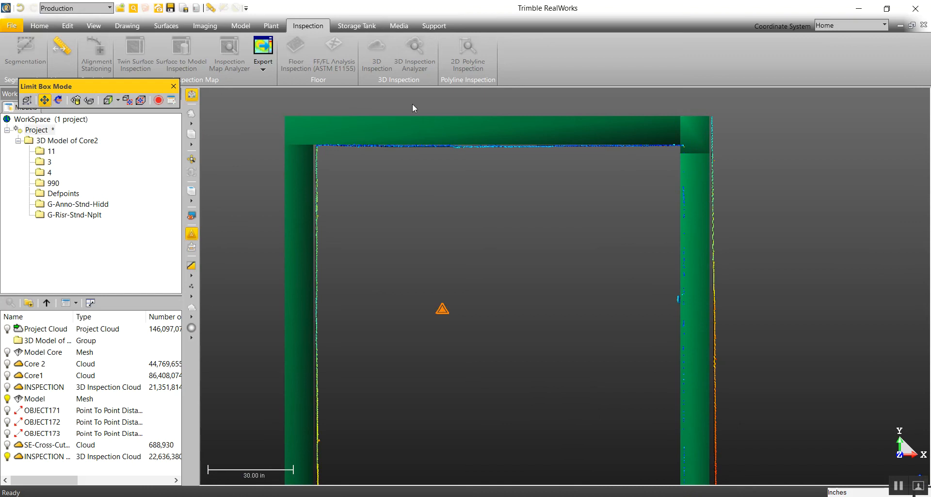
scroll(533, 165, "down", 4)
middle_click_drag(711, 347, 622, 249)
scroll(553, 228, "up", 4)
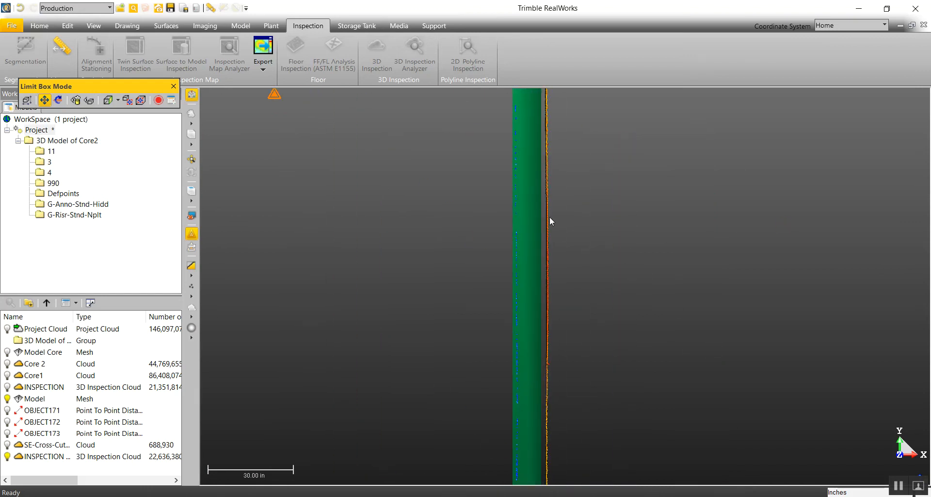
Step: Open the last-listed INSPECTION cloud in the 3D Inspection Analyzer and display the Model mesh with it
scroll(545, 167, "up", 3)
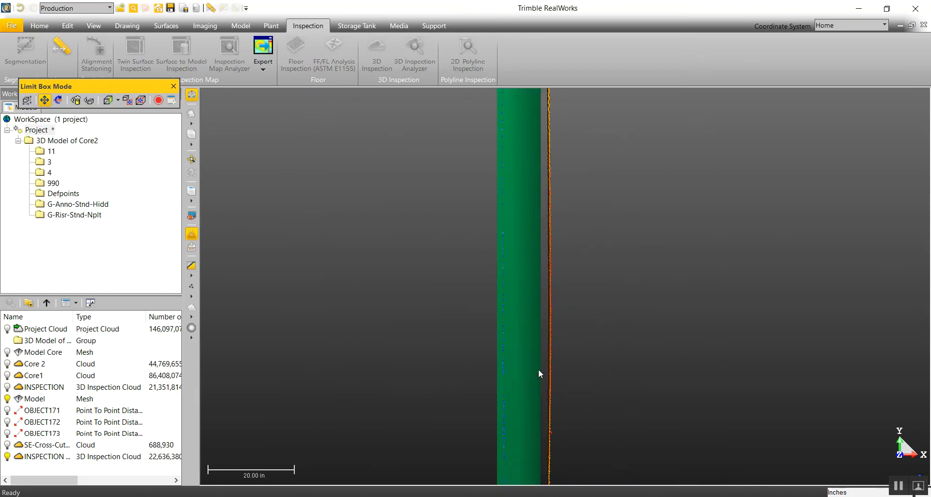
scroll(376, 187, "down", 5)
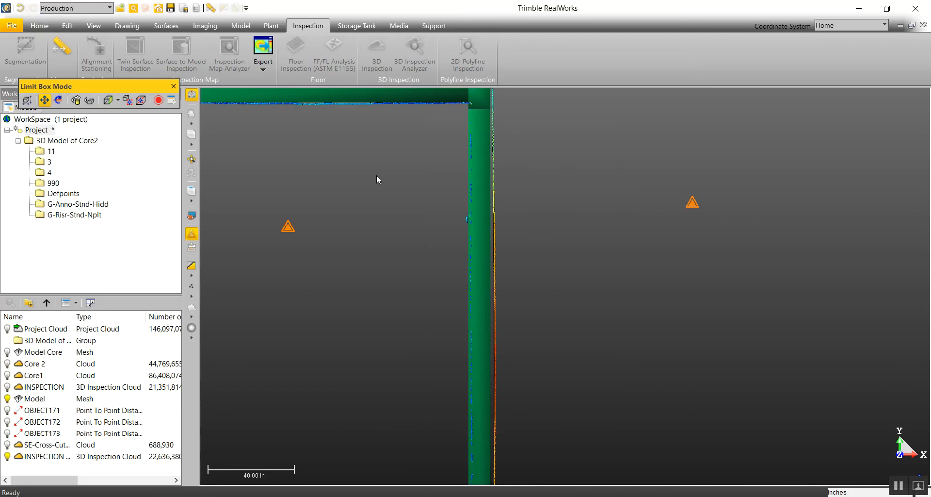
left_click(47, 456)
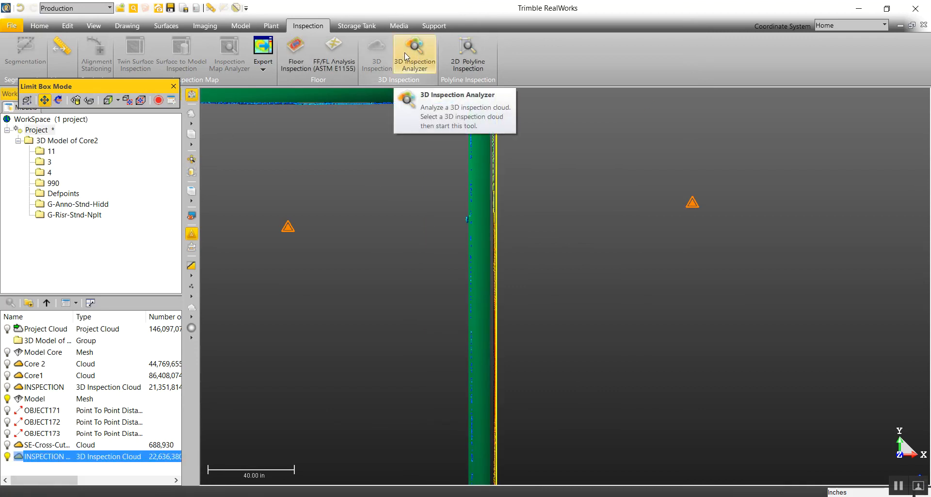
left_click(421, 60)
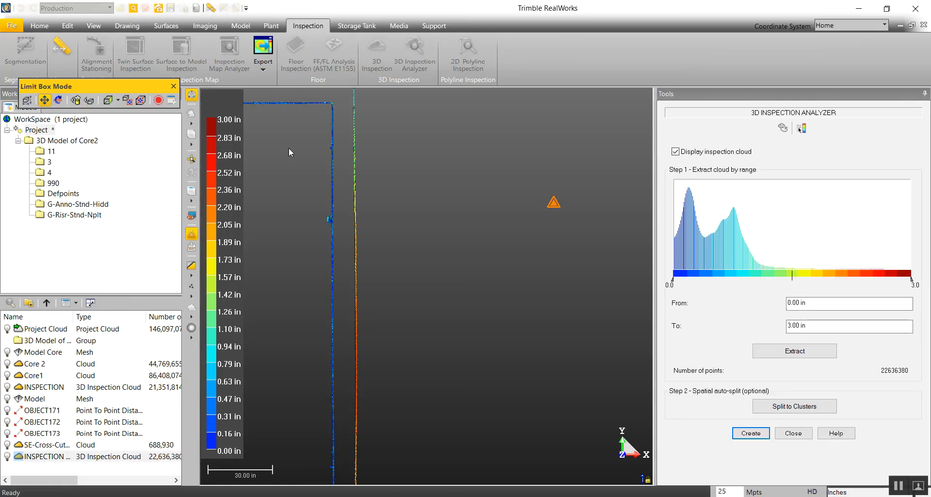
scroll(570, 289, "down", 2)
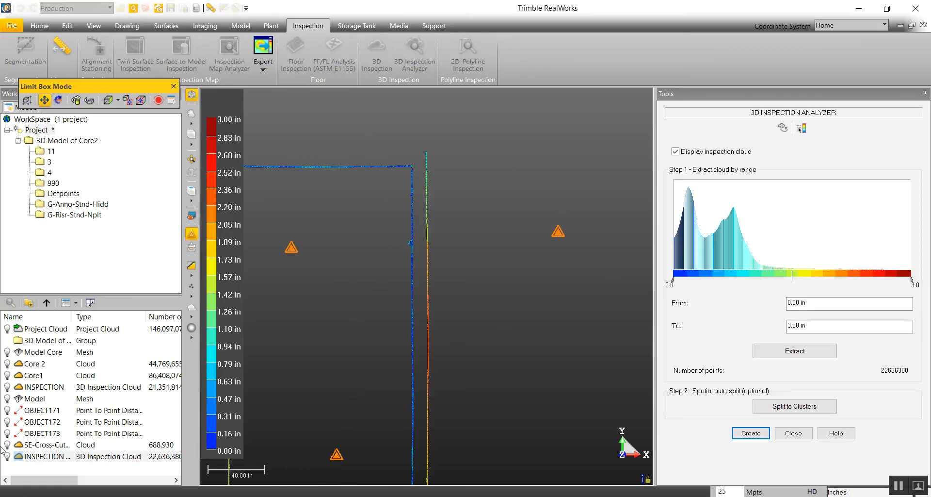
left_click(6, 399)
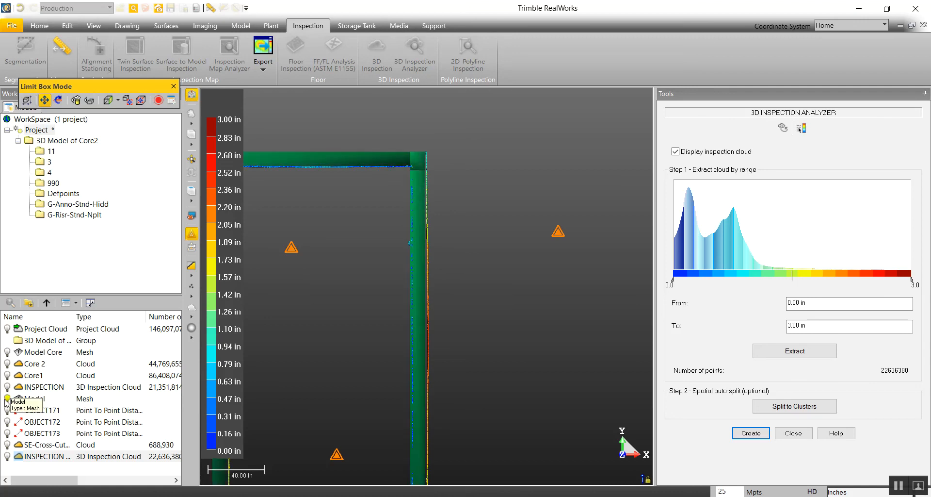
Step: Examine the whole horizontal slice against the Model mesh, and turn off the limit box to bring back the full core
middle_click_drag(544, 363, 548, 277)
scroll(456, 277, "down", 2)
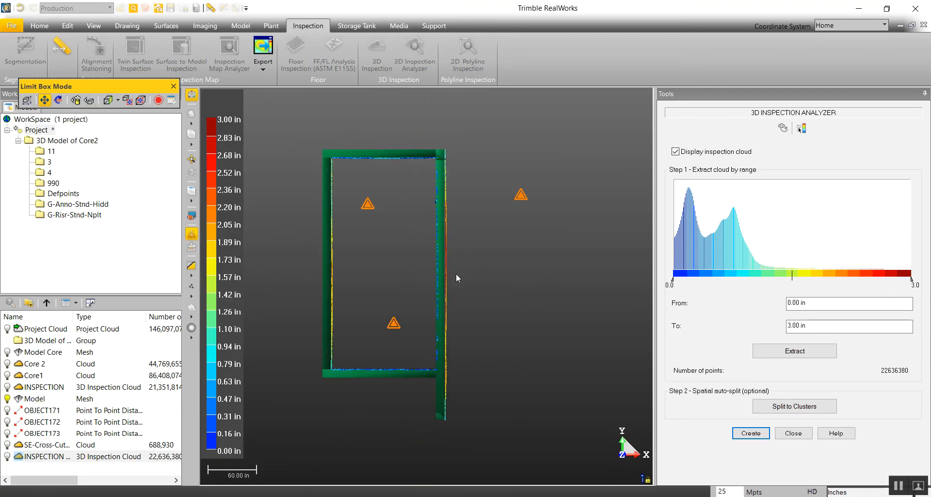
scroll(443, 285, "up", 8)
scroll(460, 285, "down", 5)
scroll(486, 389, "down", 5)
left_click_drag(512, 443, 492, 373)
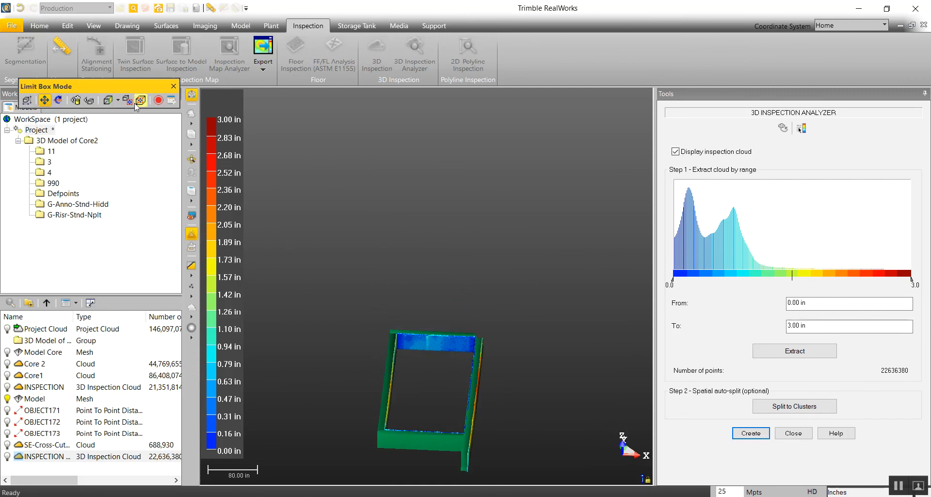
left_click(173, 86)
left_click_drag(453, 257, 458, 374)
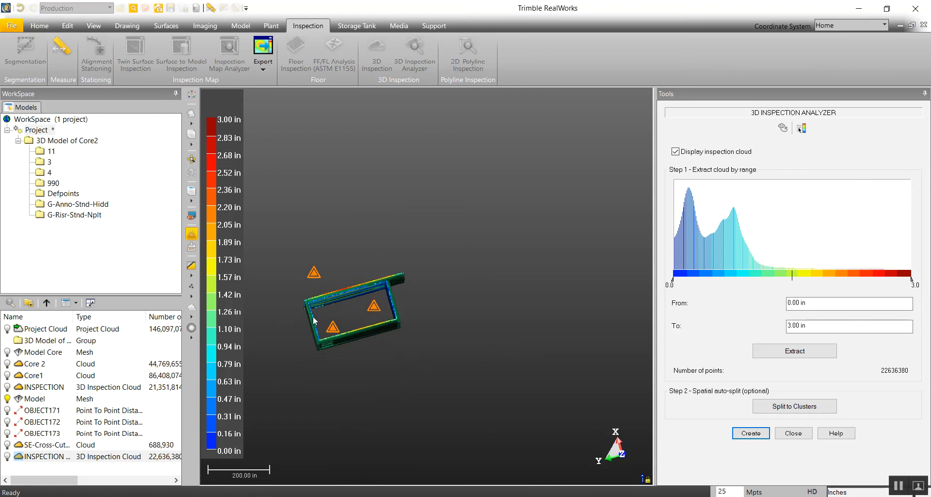
Step: Enter the scan station inside the core, hide the Model mesh, and look at the red deviation area on the wall
double_click(335, 328)
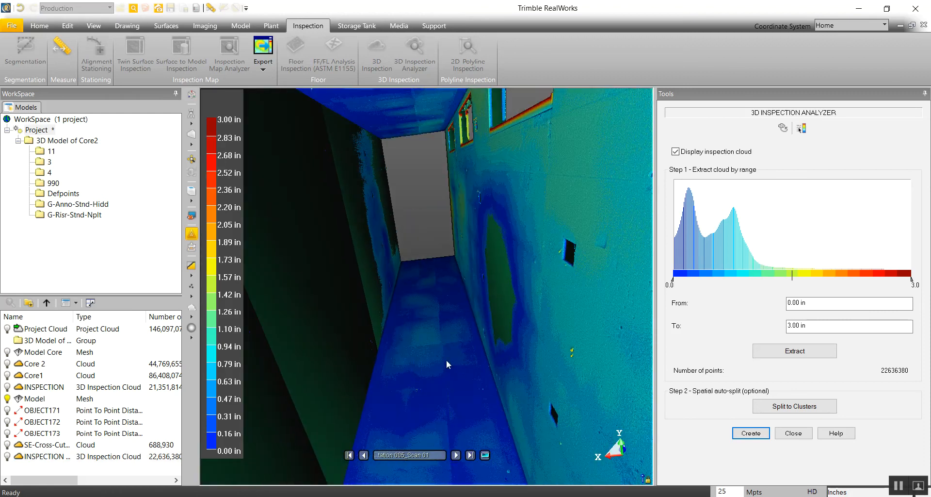
mouse_move(437, 351)
left_mouse_down()
mouse_move(367, 229)
mouse_move(272, 303)
left_mouse_up()
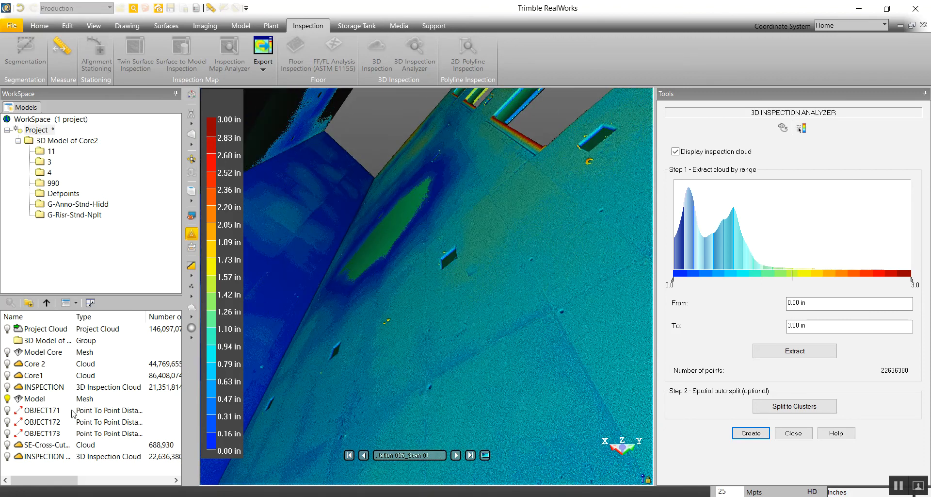
left_click(7, 399)
left_click_drag(461, 324, 485, 181)
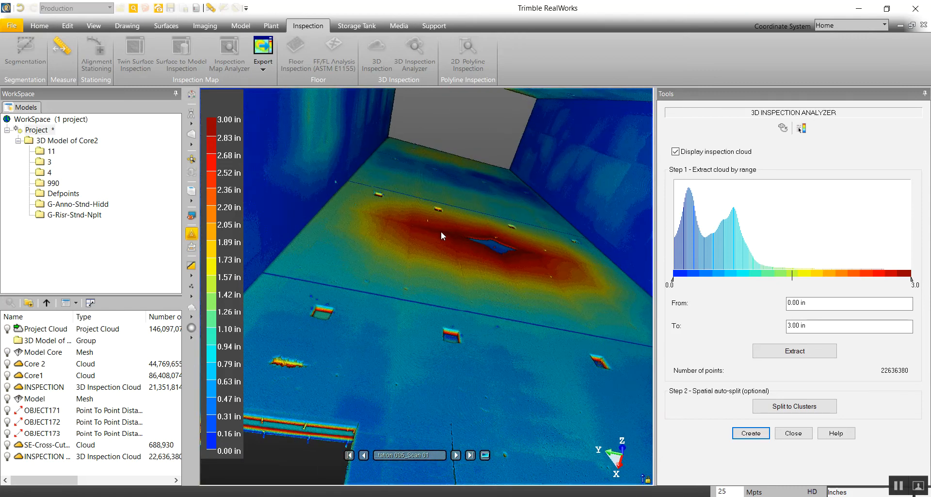
Step: Create a limit box on the wall's red deviation area and narrow it to a thin vertical slice
left_click(191, 94)
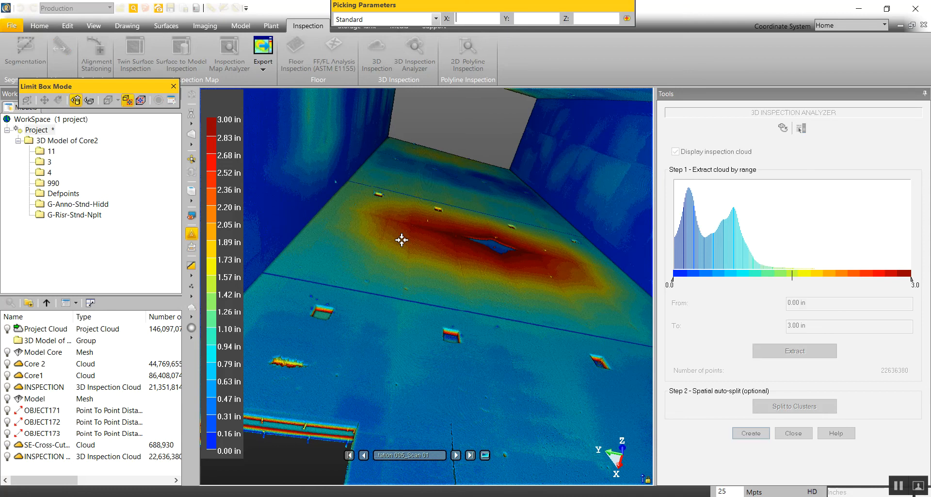
left_click(457, 234)
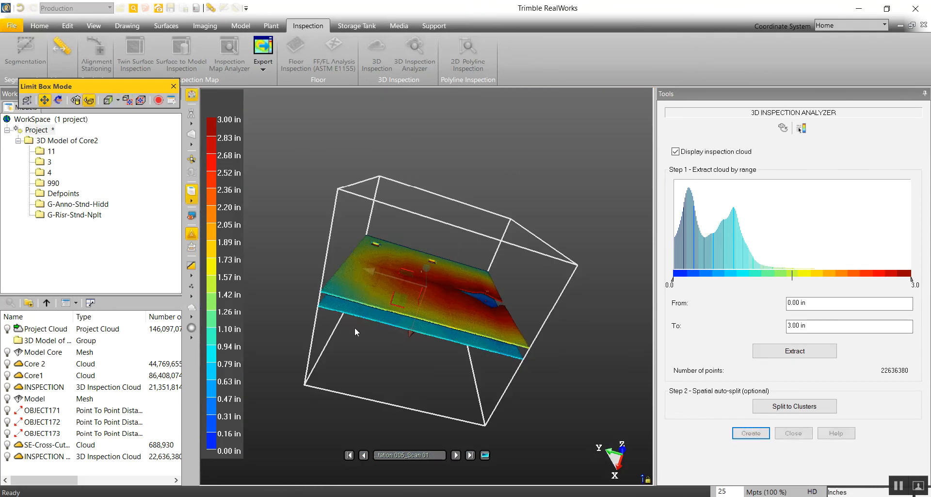
left_click(26, 100)
left_click_drag(345, 266, 441, 291)
Step: Leave the station view and look at the thin vertical slice from the left
left_click(192, 137)
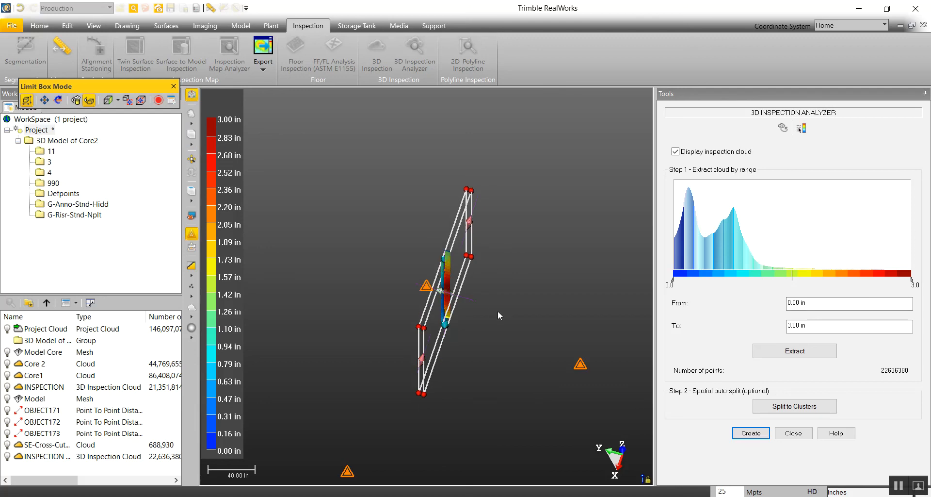
left_click(191, 200)
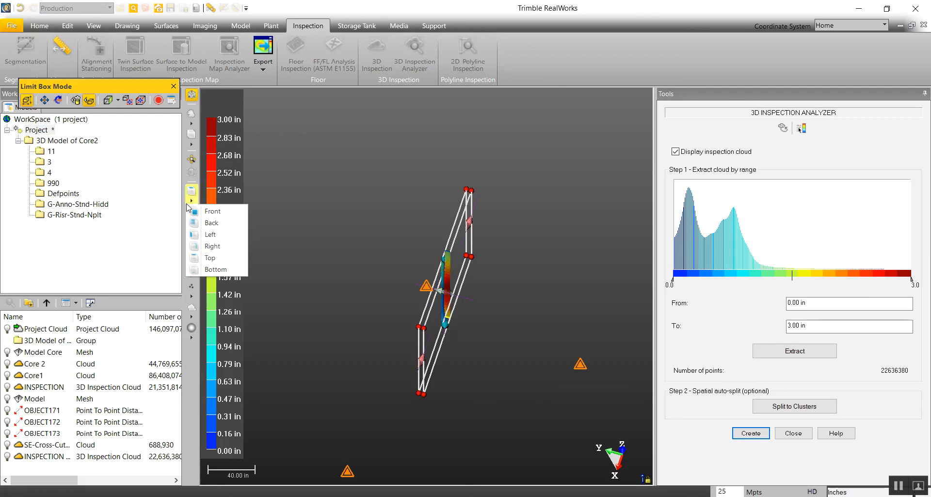
left_click(214, 234)
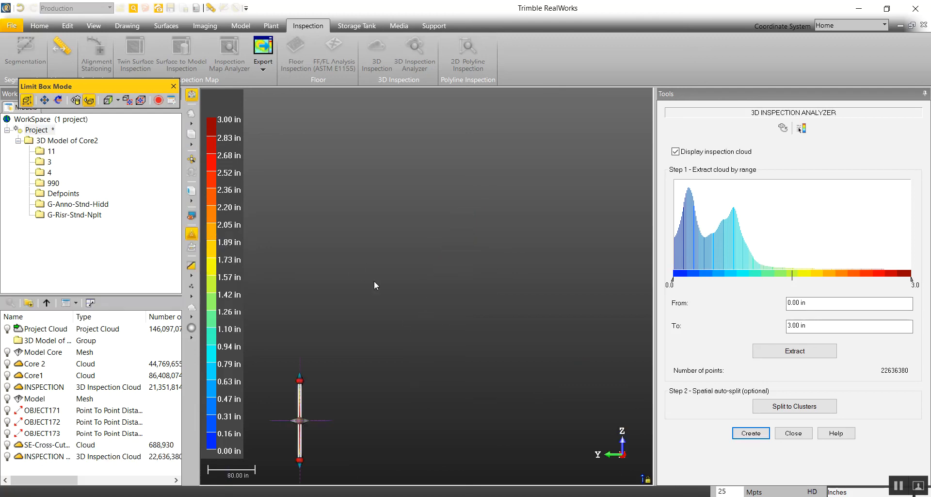
middle_click_drag(403, 278, 470, 201)
scroll(365, 310, "up", 5)
middle_click_drag(439, 372, 339, 314)
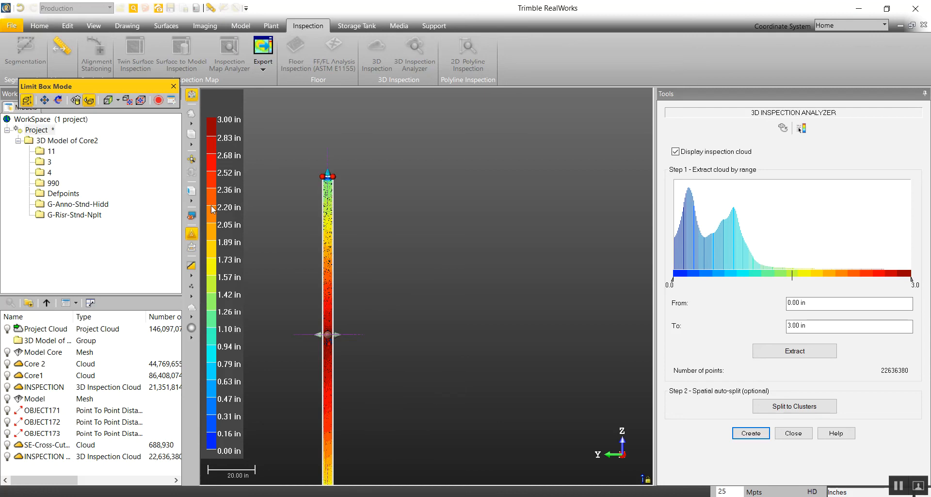
Step: View the vertical slice from the back and fit it in the view
left_click(192, 203)
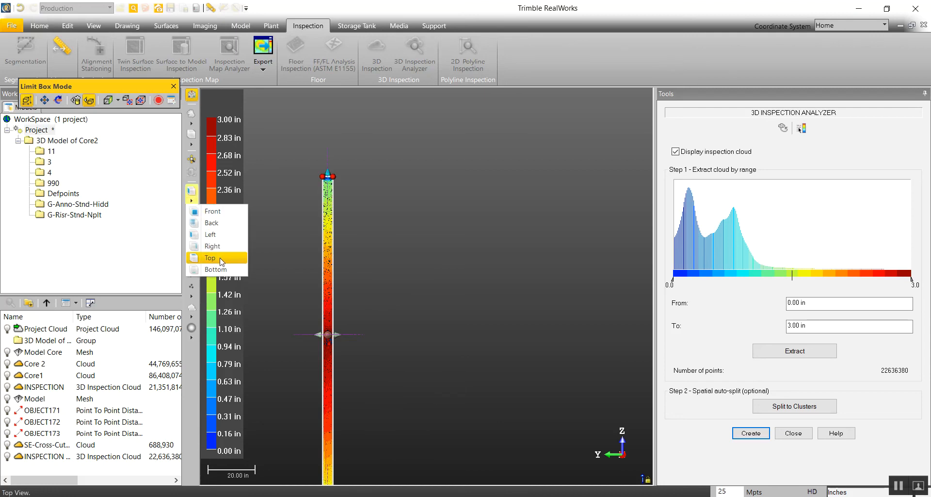
left_click(215, 224)
scroll(459, 267, "down", 2)
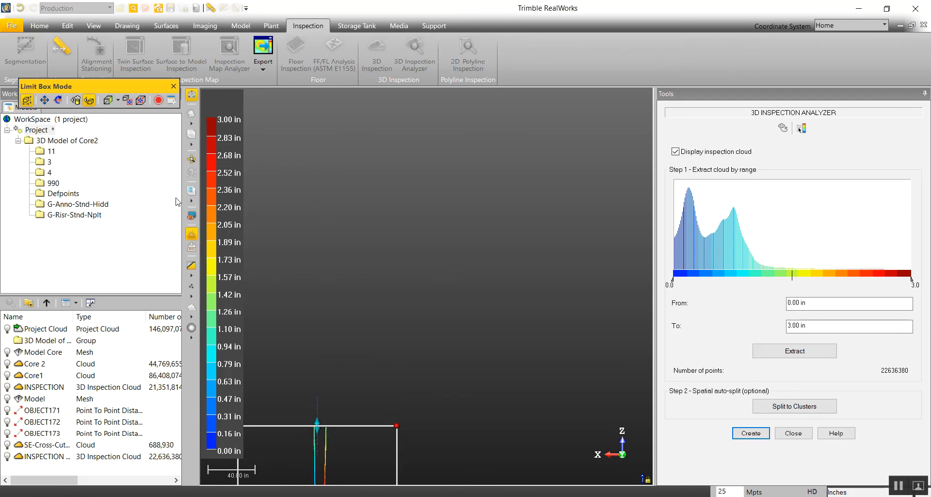
left_click(192, 159)
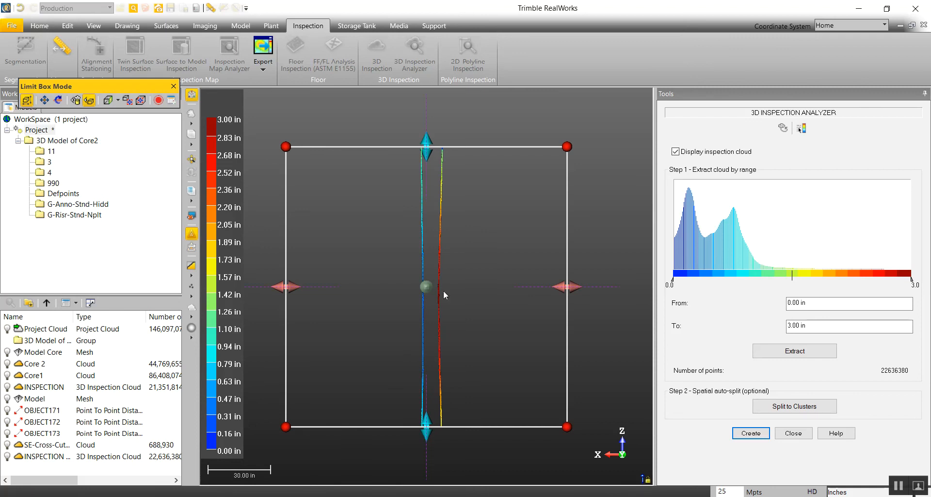
Step: Extend the limit box's lower and upper faces so the vertical slice covers much more of the wall's height
scroll(440, 350, "down", 5)
middle_click_drag(439, 350, 441, 231)
left_click_drag(433, 247, 435, 478)
middle_click_drag(444, 425, 439, 326)
left_click_drag(429, 376, 429, 406)
middle_click_drag(474, 145, 470, 407)
left_click_drag(425, 270, 426, 83)
middle_click_drag(443, 221, 440, 385)
left_click_drag(425, 246, 422, 89)
middle_click_drag(456, 178, 454, 337)
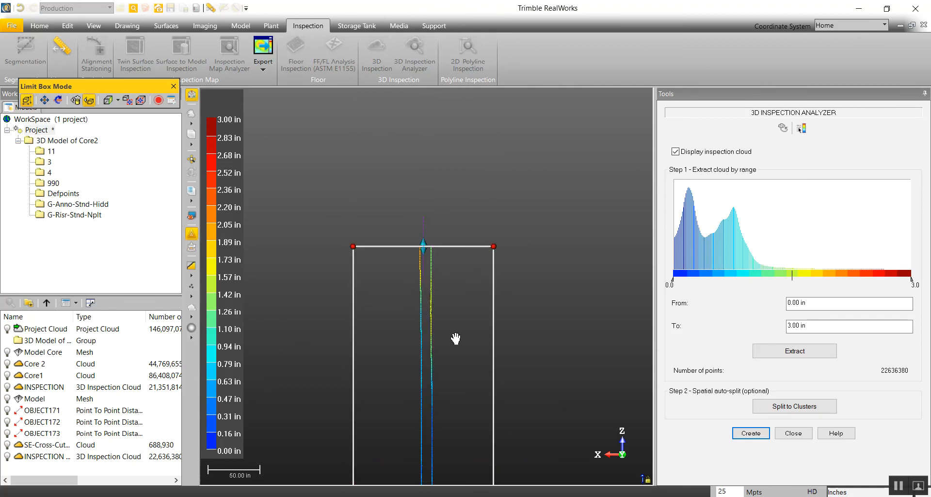
left_click_drag(425, 245, 424, 148)
middle_click_drag(447, 345, 428, 116)
middle_click_drag(431, 433, 429, 250)
Step: Display the Model mesh with the vertical slice and examine how far the red wall section deviates from it
scroll(426, 251, "up", 5)
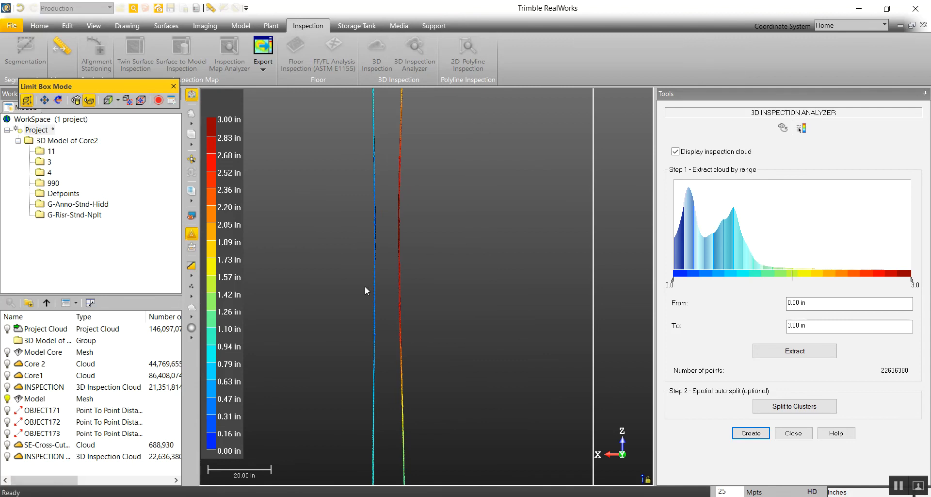
scroll(461, 257, "up", 4)
scroll(478, 267, "down", 5)
middle_click_drag(360, 271, 420, 269)
scroll(415, 270, "up", 4)
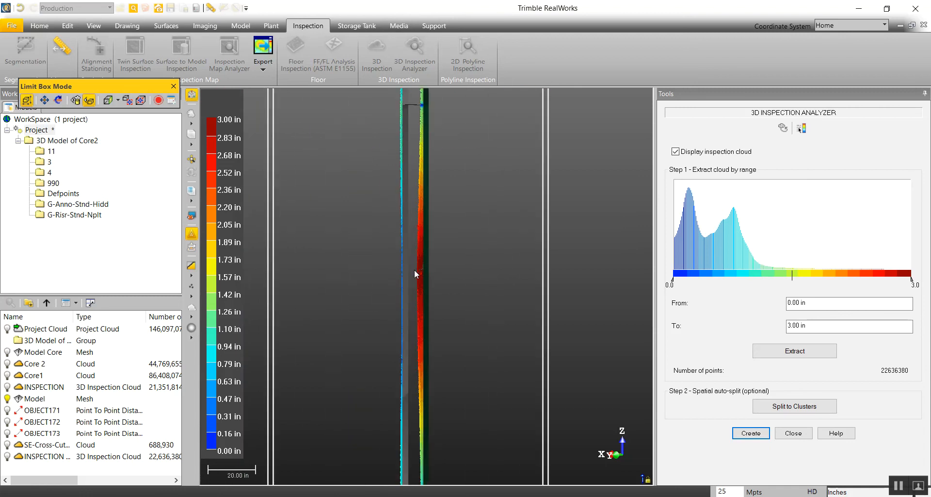
left_click_drag(416, 270, 448, 269)
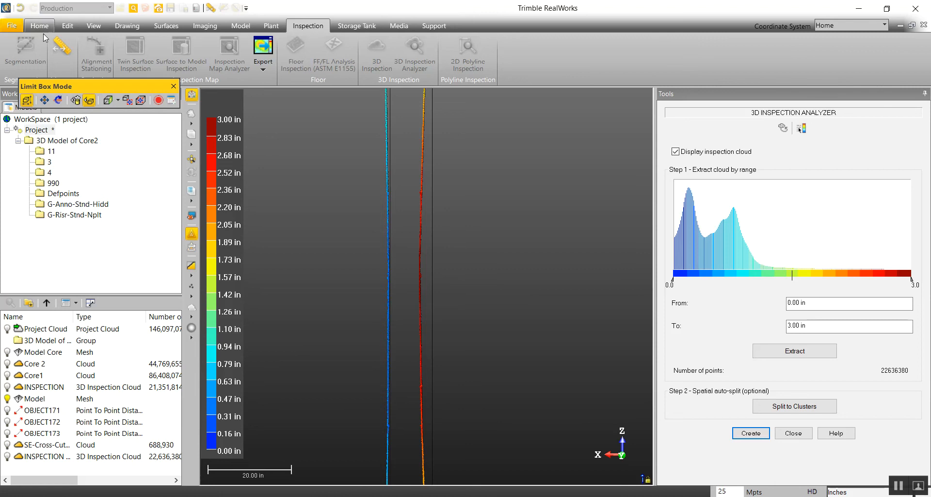
left_click_drag(478, 260, 477, 260)
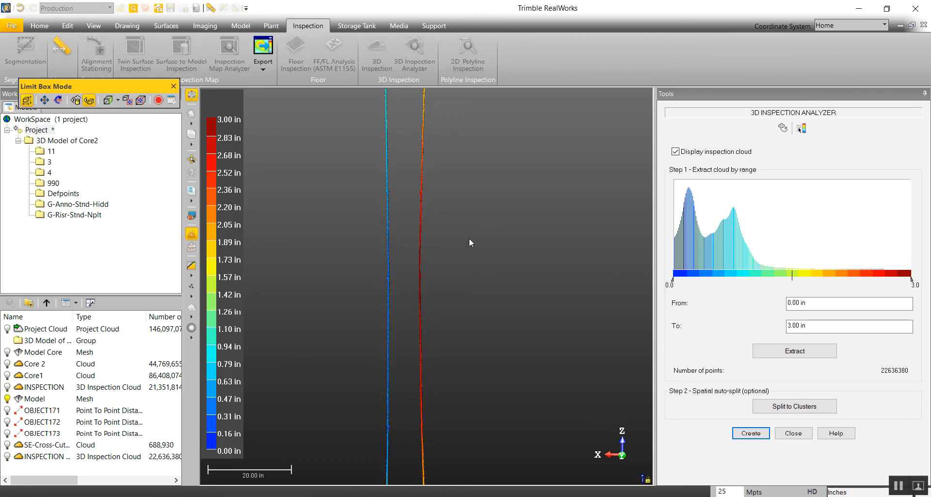
Step: Set the surface rendering to Hidden Lines so the Model mesh shows as edges
left_click(40, 26)
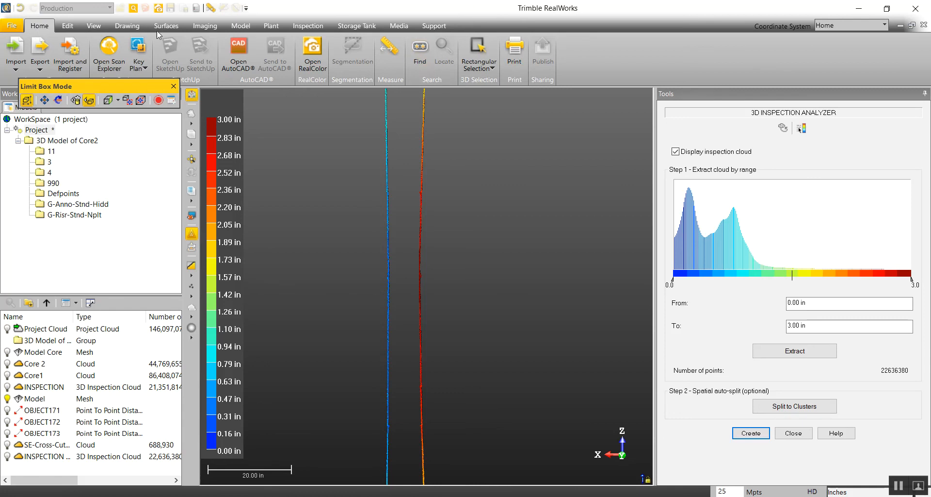
left_click(252, 28)
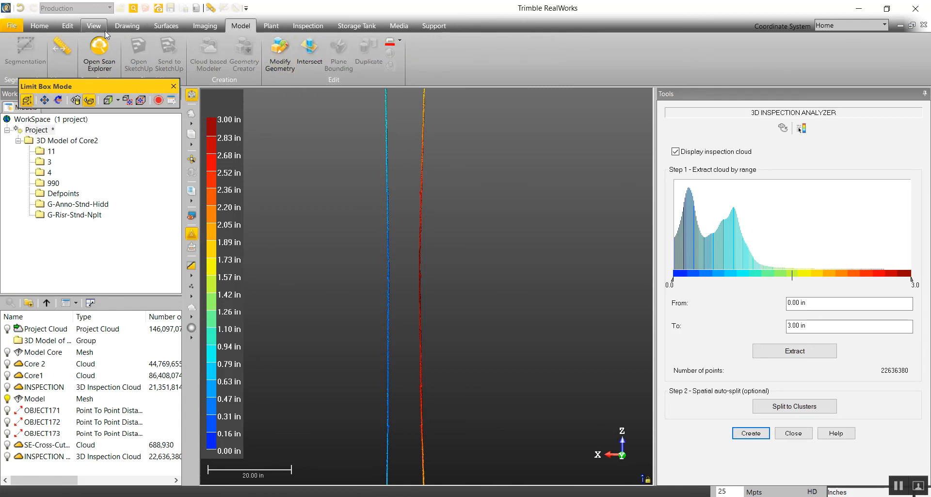
left_click(38, 26)
left_click(243, 27)
left_click(94, 26)
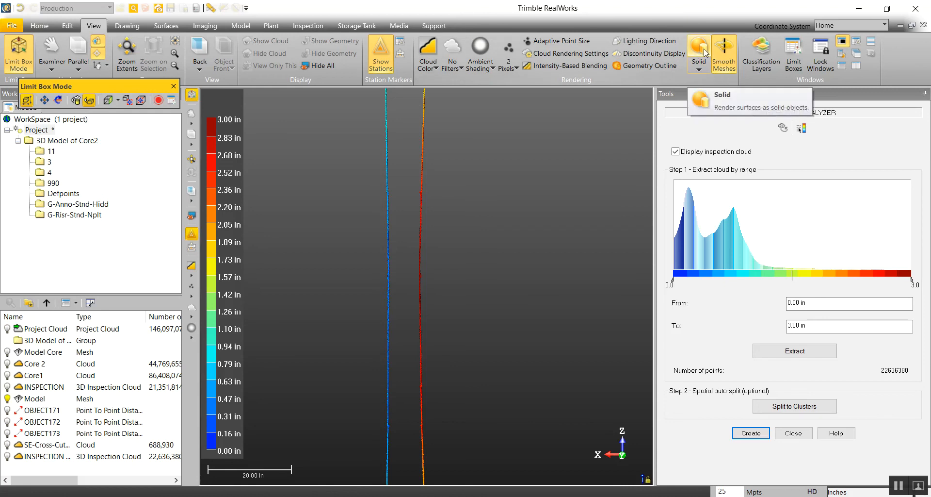
left_click(698, 64)
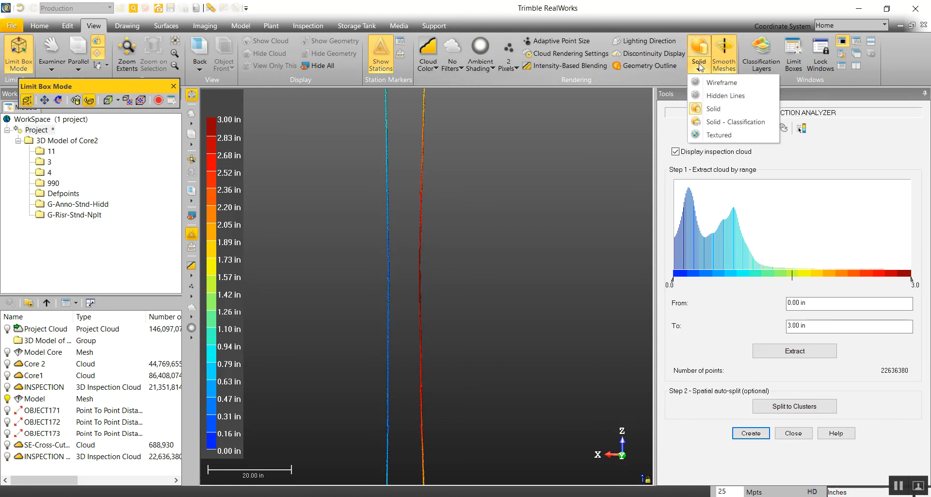
left_click(737, 96)
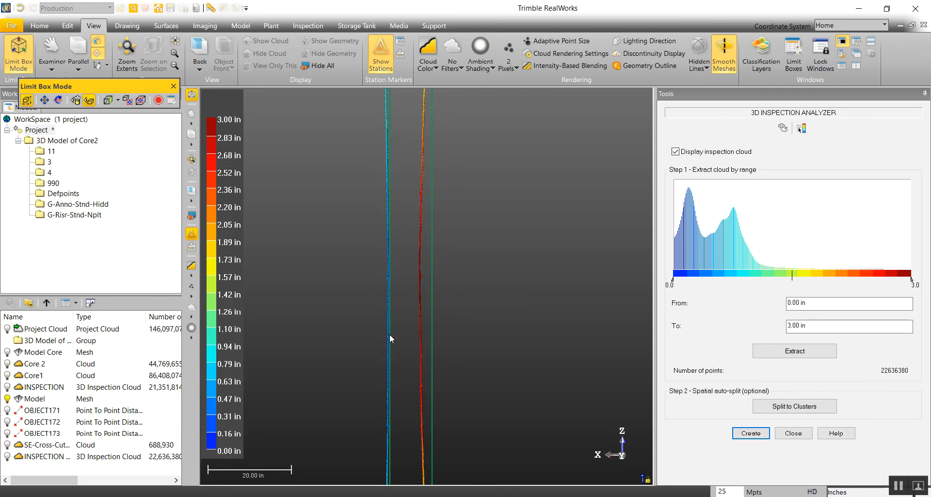
Step: Examine the inspection points against the mesh edges down to the slice's lower end, and return to the back view
middle_click_drag(388, 114, 391, 420)
scroll(397, 386, "down", 3)
scroll(401, 383, "down", 1)
middle_click_drag(420, 373, 441, 182)
left_click_drag(447, 161, 455, 210)
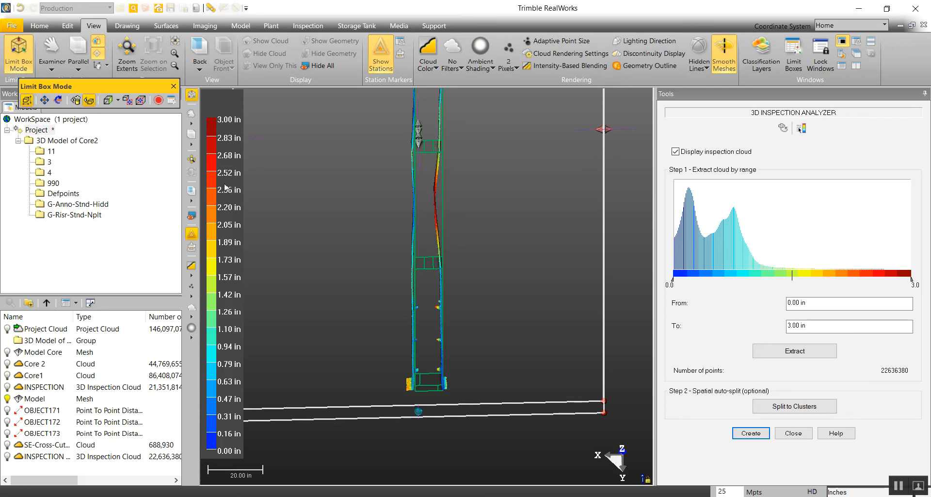
left_click(192, 191)
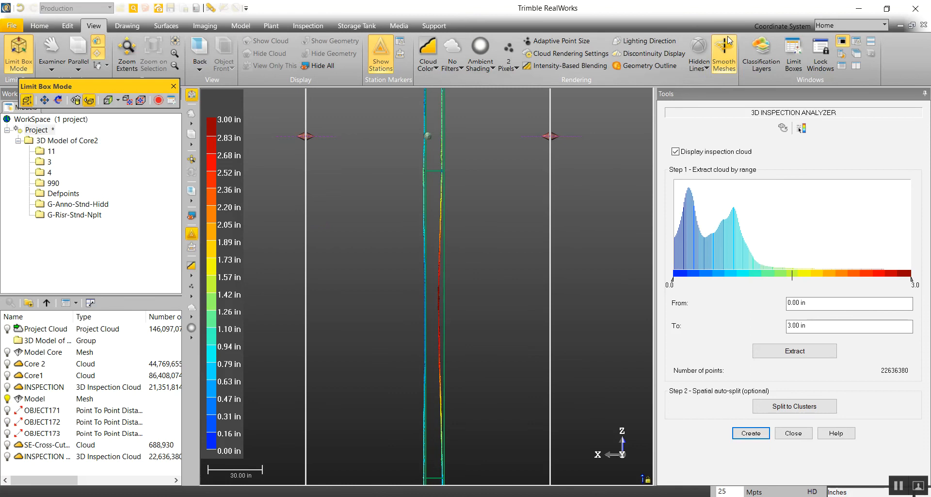
Step: Set the surface rendering back to Solid and look closer at the red wall section
left_click(699, 64)
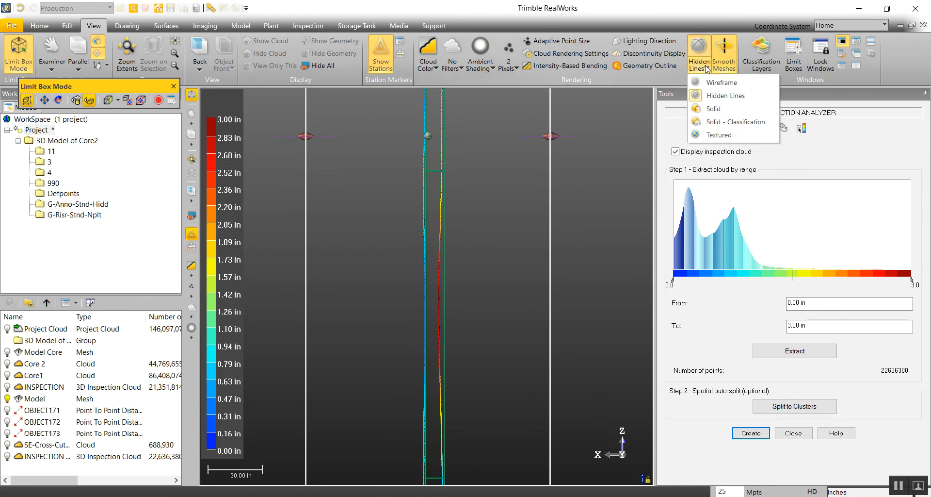
left_click(717, 116)
scroll(441, 291, "up", 2)
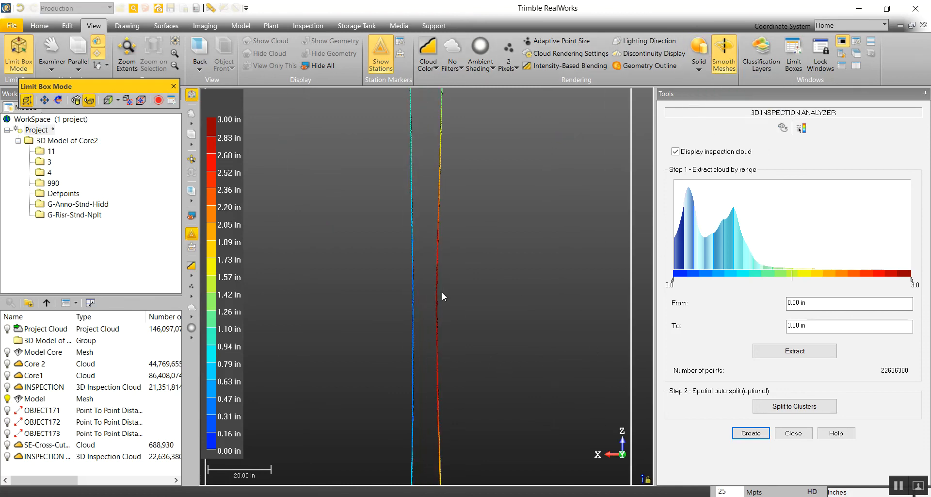
Step: Measure the distance from a plane fitted on the dark red wall section to the grey model mesh face and save the measurement
left_click_drag(441, 292, 469, 303)
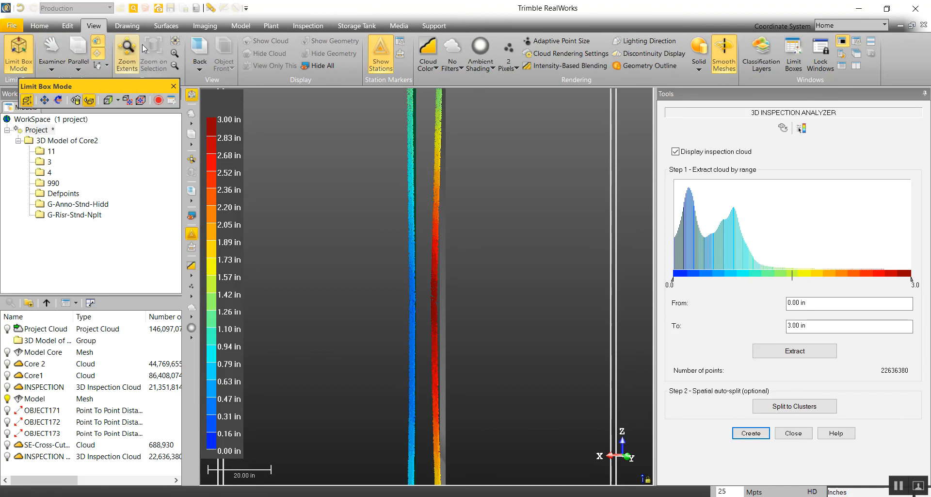
left_click(210, 8)
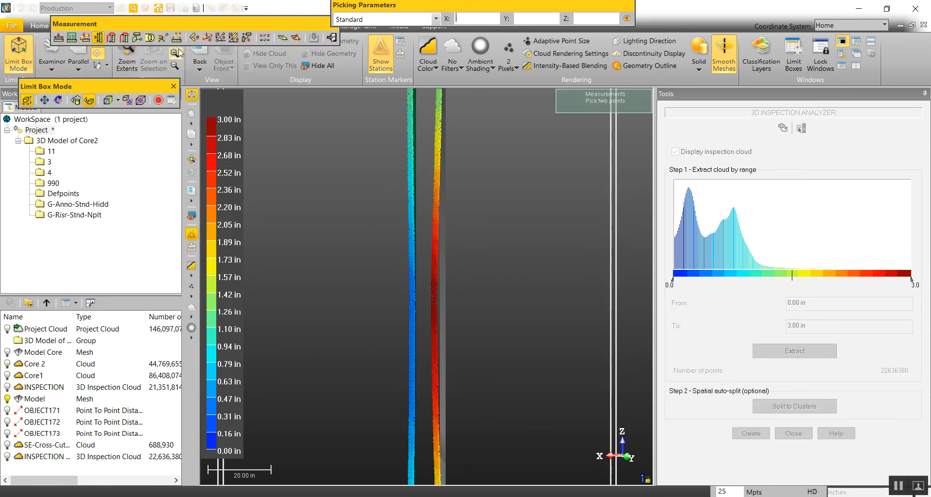
left_click(137, 39)
scroll(447, 312, "up", 3)
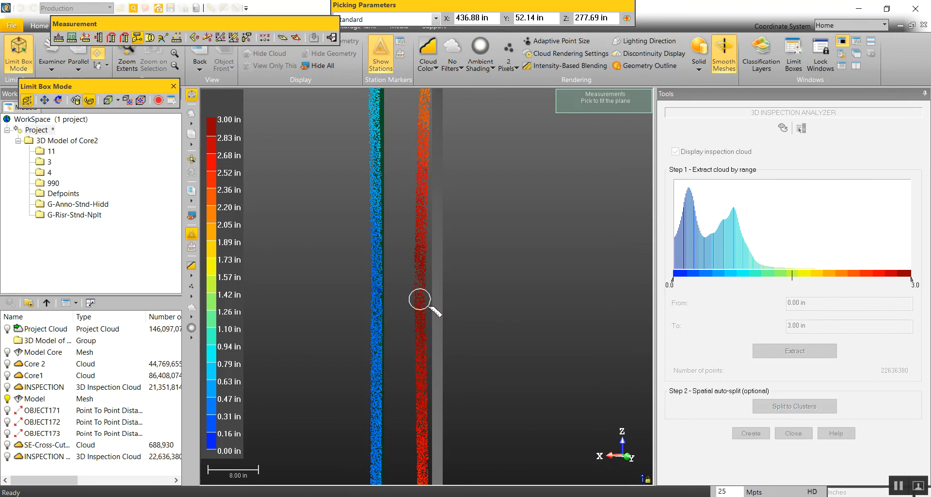
left_click(427, 306)
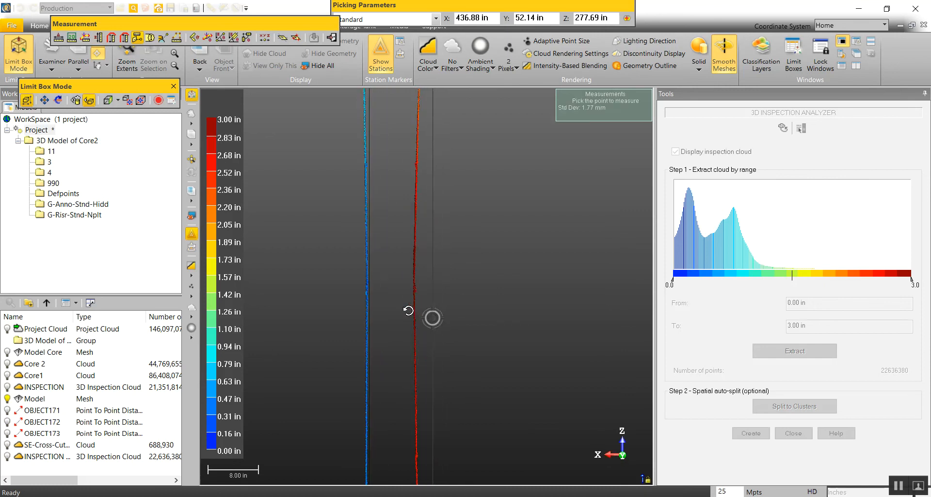
left_click(436, 295)
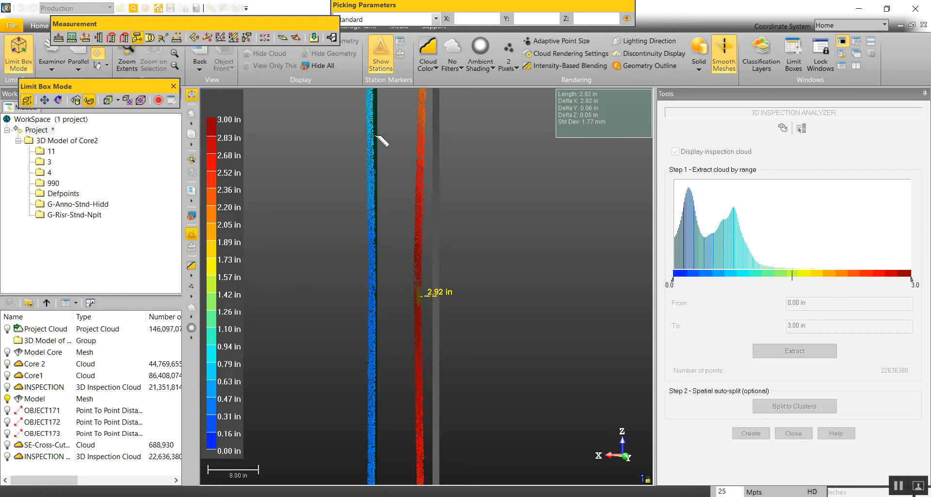
left_click(315, 40)
Step: Measure the wall thickness from a plane fitted on the blue wall face to a point on the red section, and save it
scroll(426, 297, "down", 5)
scroll(405, 317, "up", 8)
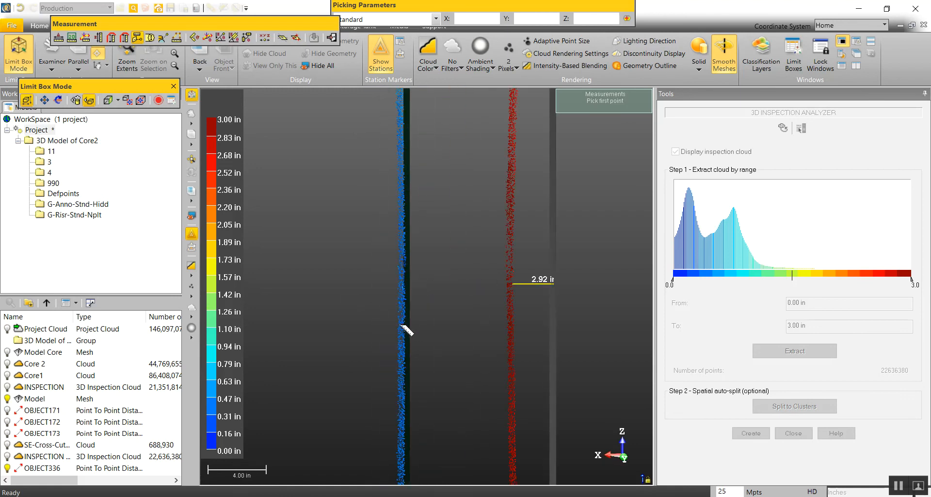
scroll(405, 328, "up", 3)
left_click(407, 305)
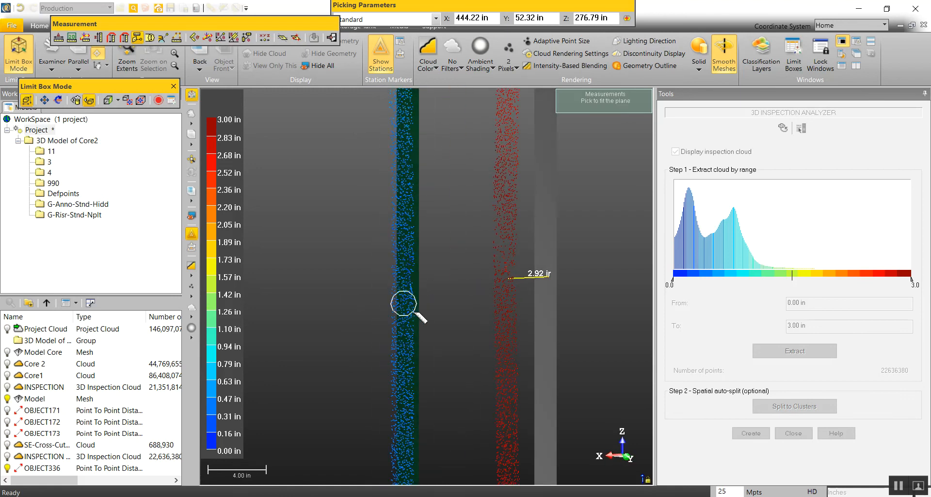
mouse_move(491, 335)
left_mouse_down()
mouse_move(473, 328)
mouse_move(494, 315)
left_mouse_up()
left_click(502, 285)
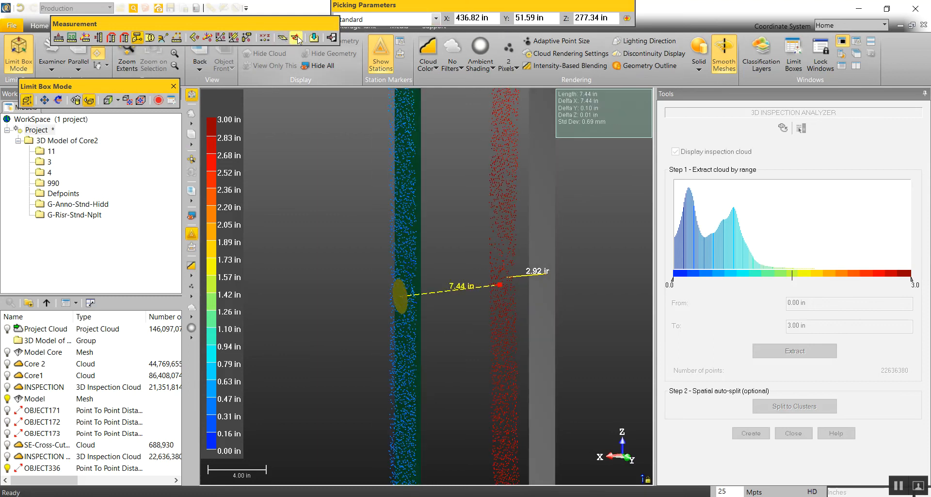
left_click(315, 39)
Step: Measure the wall thickness higher up, where both faces are blue, from a plane fitted on the green mesh side, and save it
scroll(442, 276, "down", 4)
middle_click_drag(442, 278, 450, 458)
scroll(447, 398, "down", 3)
middle_click_drag(447, 180, 445, 476)
scroll(438, 349, "down", 3)
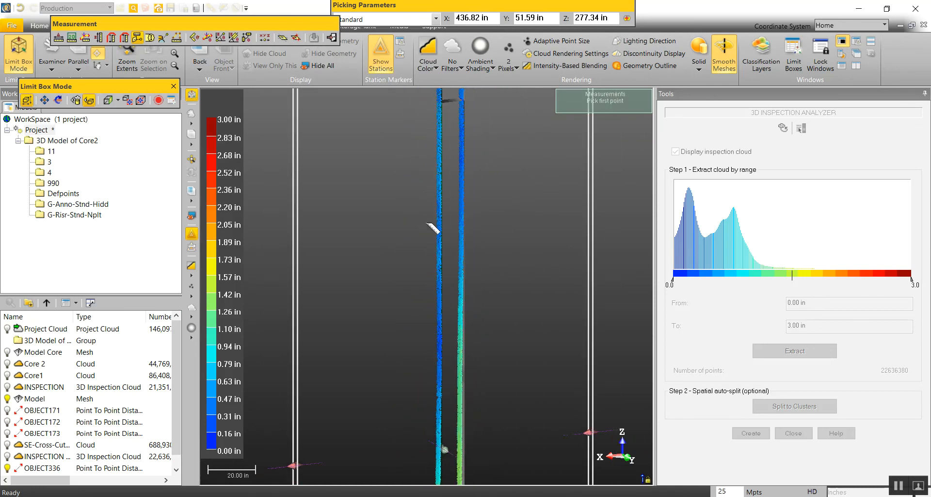
middle_click_drag(426, 218, 420, 322)
scroll(438, 276, "up", 4)
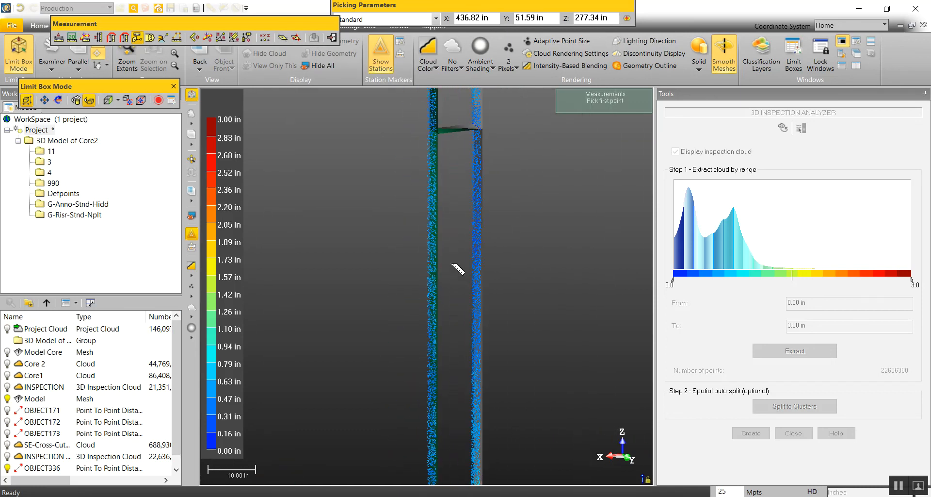
scroll(410, 238, "up", 2)
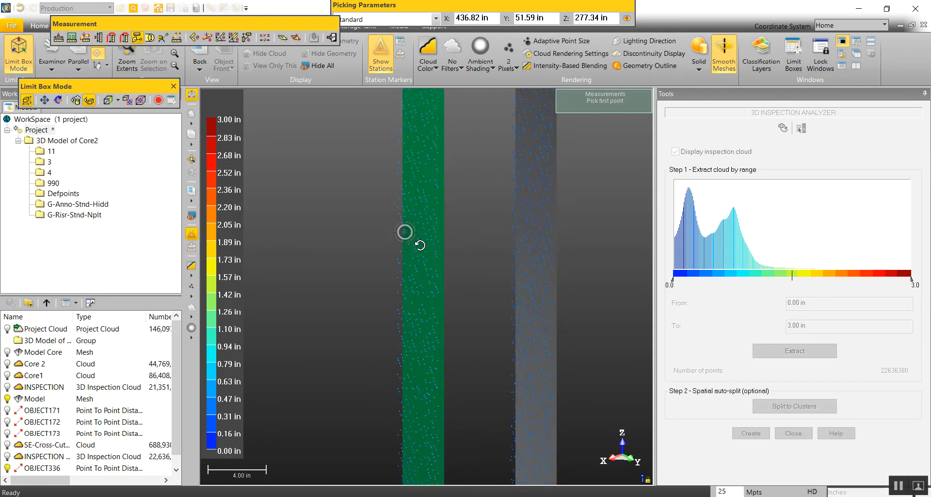
left_click(425, 234)
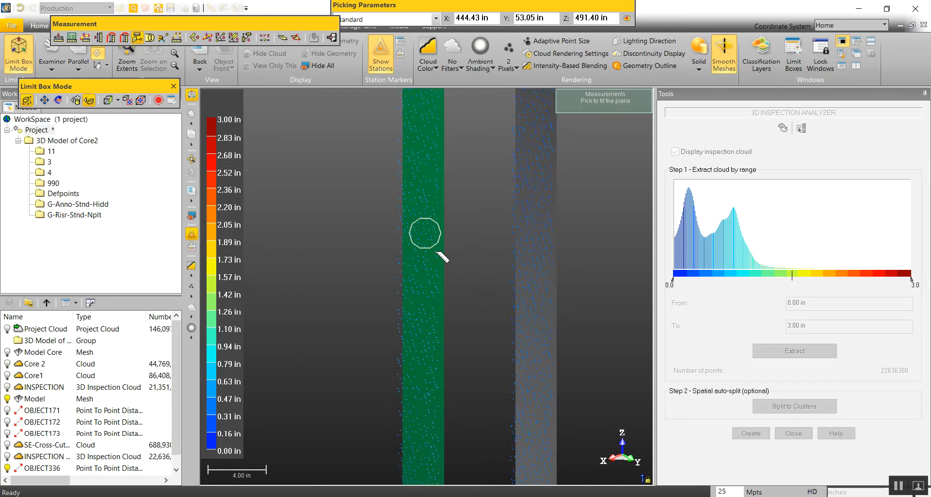
left_click(440, 258)
mouse_move(441, 259)
left_mouse_down()
mouse_move(395, 246)
mouse_move(456, 254)
mouse_move(445, 253)
left_mouse_up()
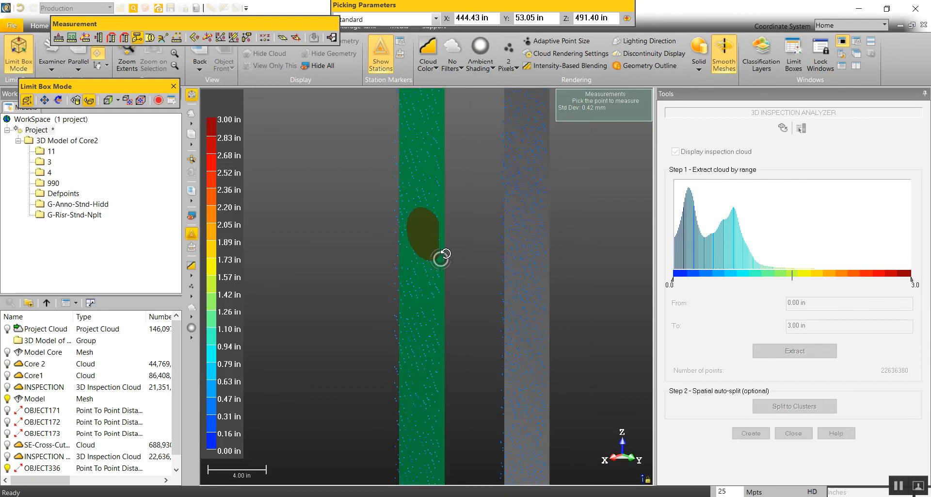
left_click(532, 198)
scroll(535, 214, "down", 2)
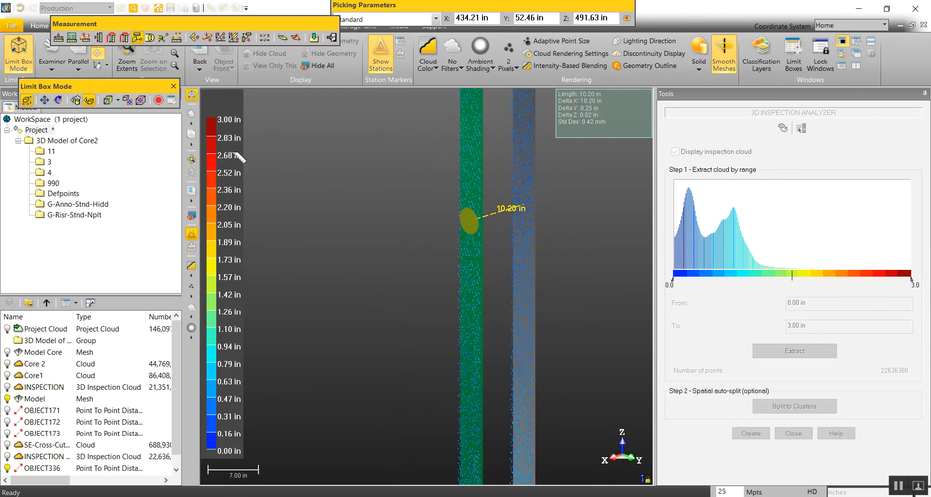
left_click(314, 38)
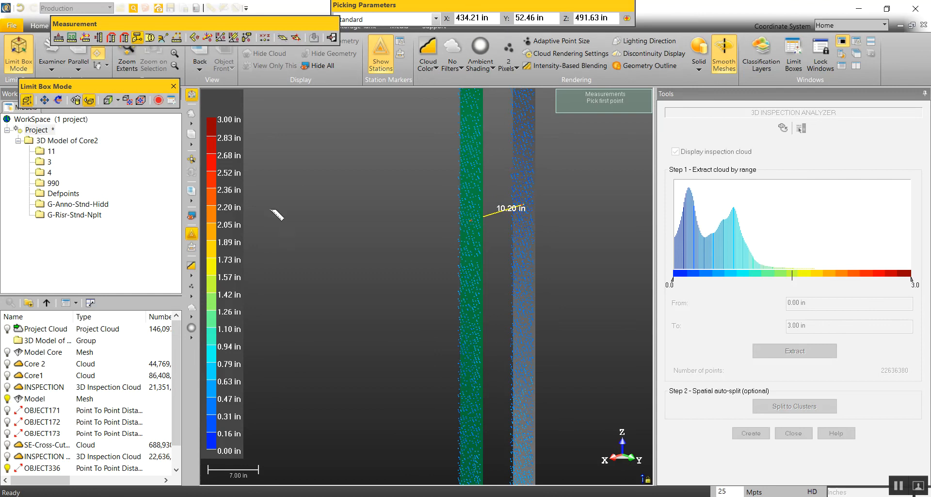
Step: Return to the back view and compare the saved wall thickness and deviation measurements along the vertical slice
scroll(250, 226, "down", 2)
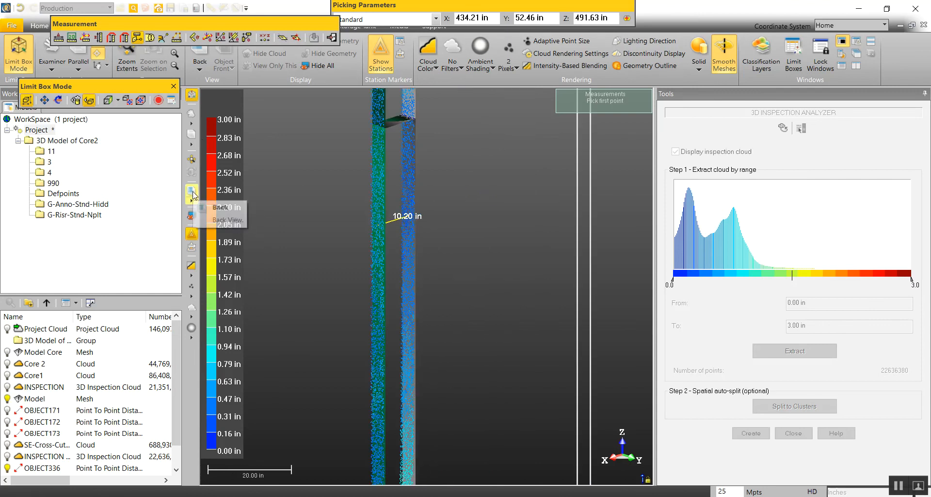
left_click(192, 192)
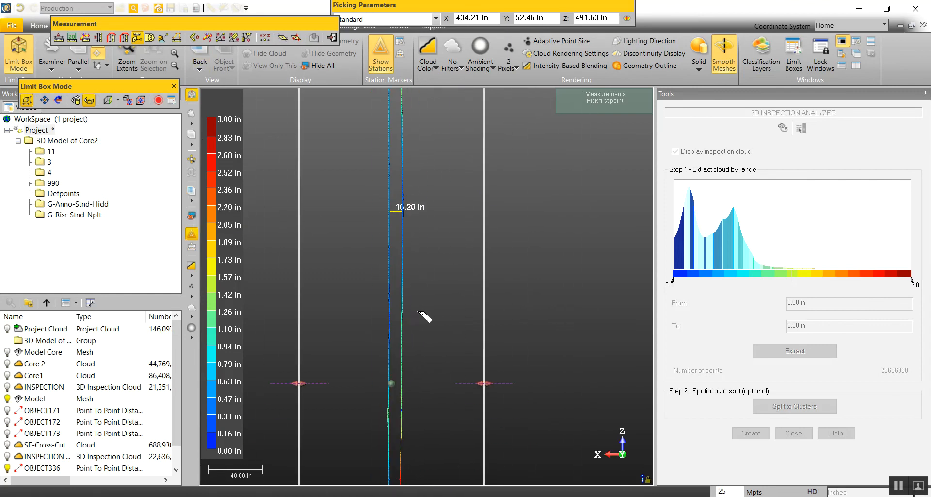
scroll(414, 338, "up", 6)
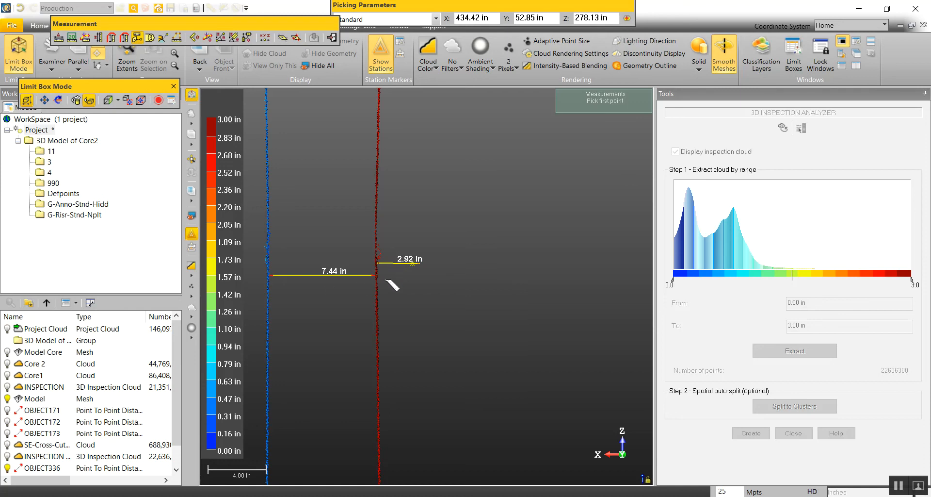
scroll(443, 223, "down", 1)
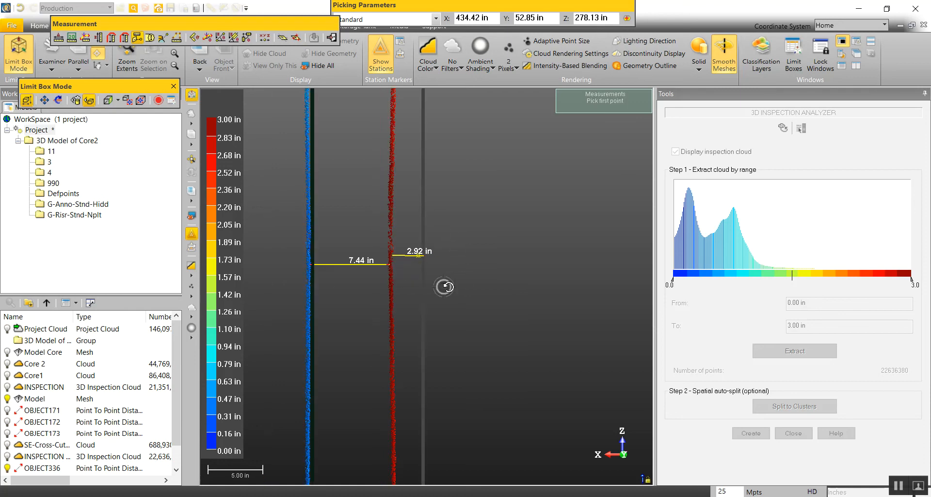
scroll(396, 264, "down", 6)
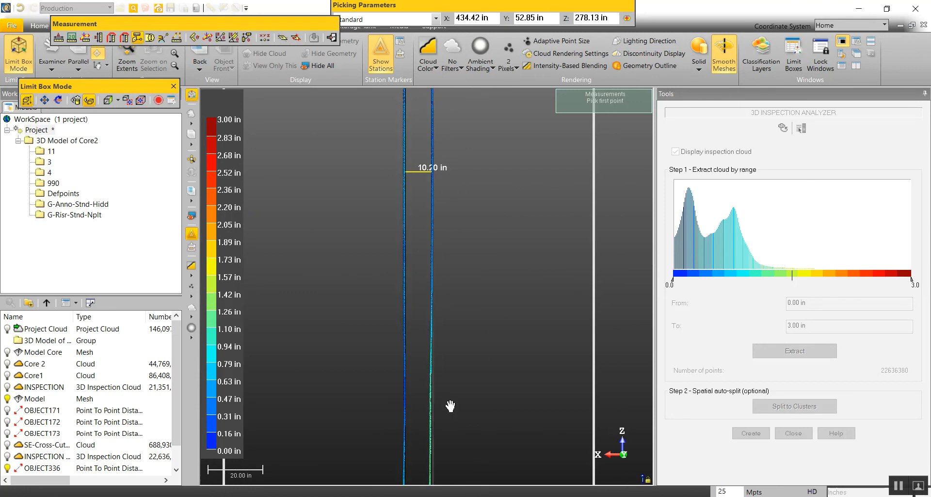
scroll(434, 174, "up", 2)
scroll(473, 225, "down", 10)
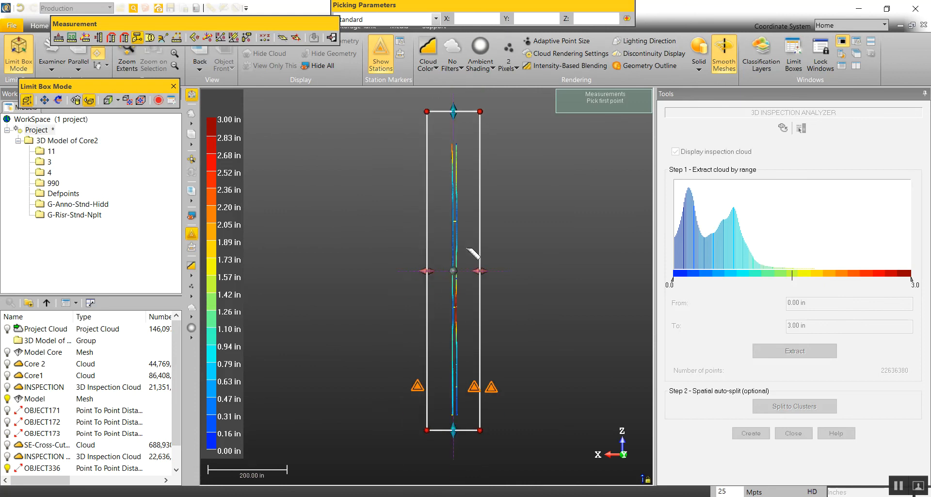